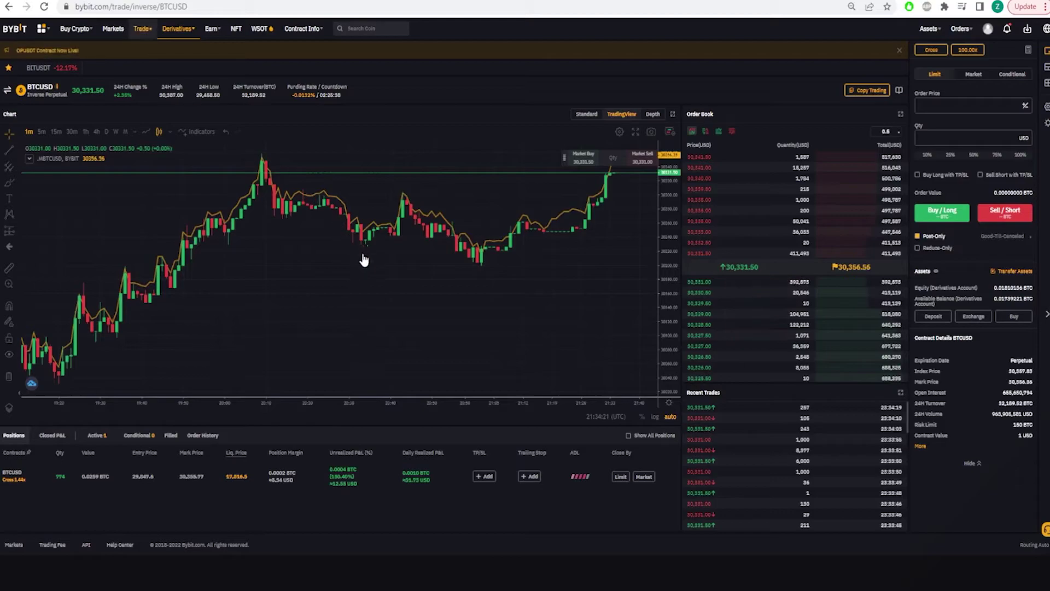
scroll(478, 304, "down", 10)
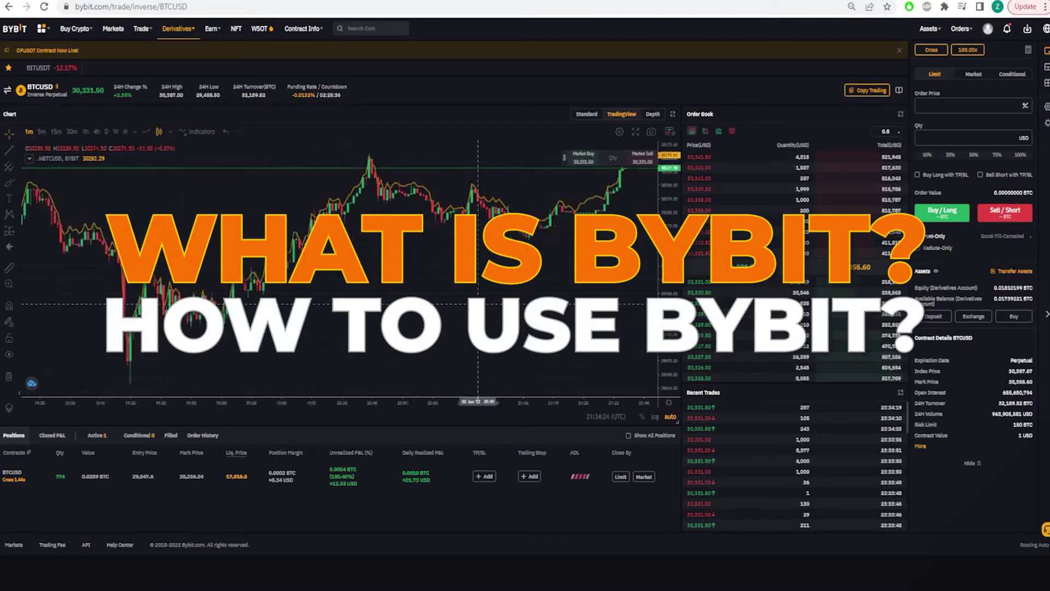
scroll(479, 301, "down", 5)
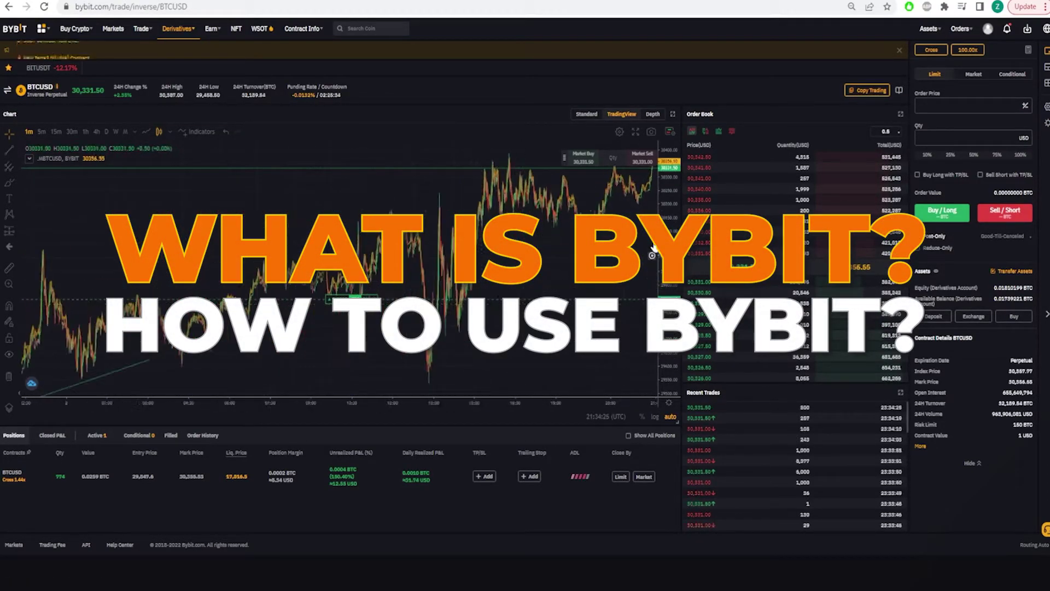
scroll(585, 258, "down", 5)
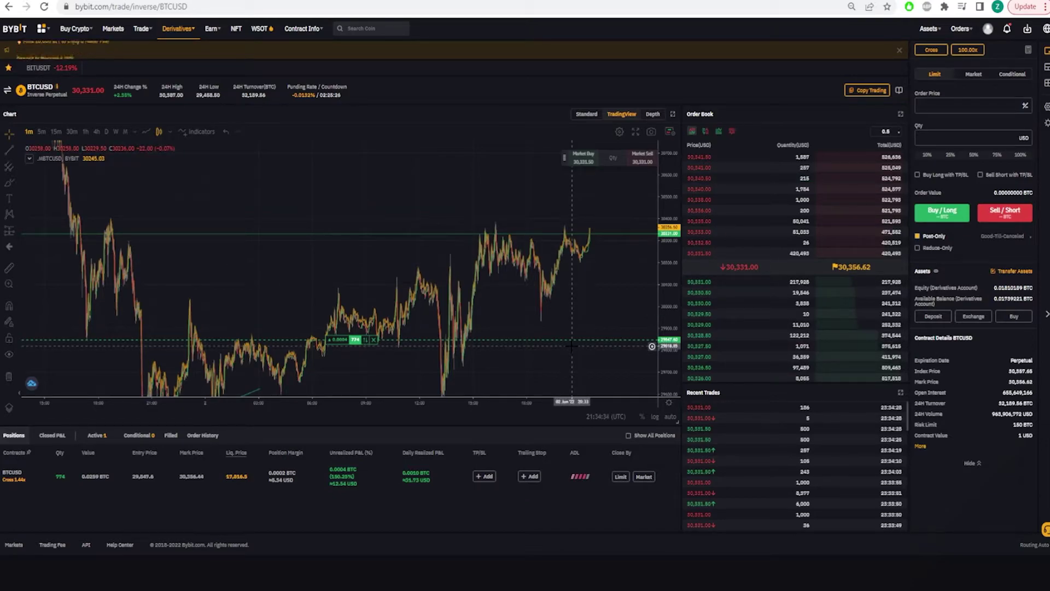
scroll(544, 313, "down", 1)
scroll(544, 313, "down", 1)
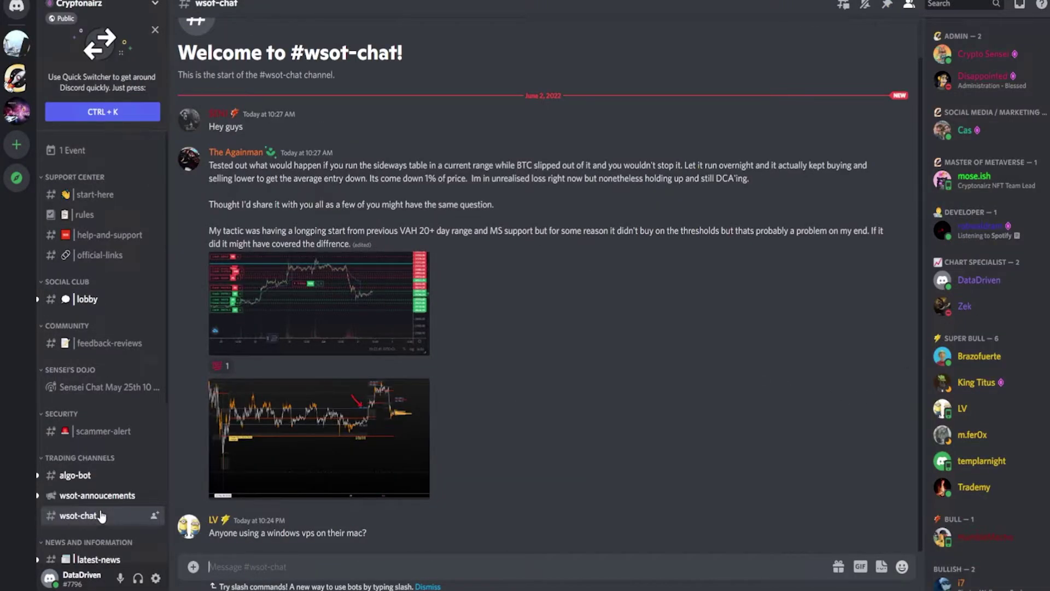
Step: Open the wsot-annoucements channel on the Cryptonairz Discord server and go to the DEPENDENCIES post at its start
scroll(104, 497, "down", 3)
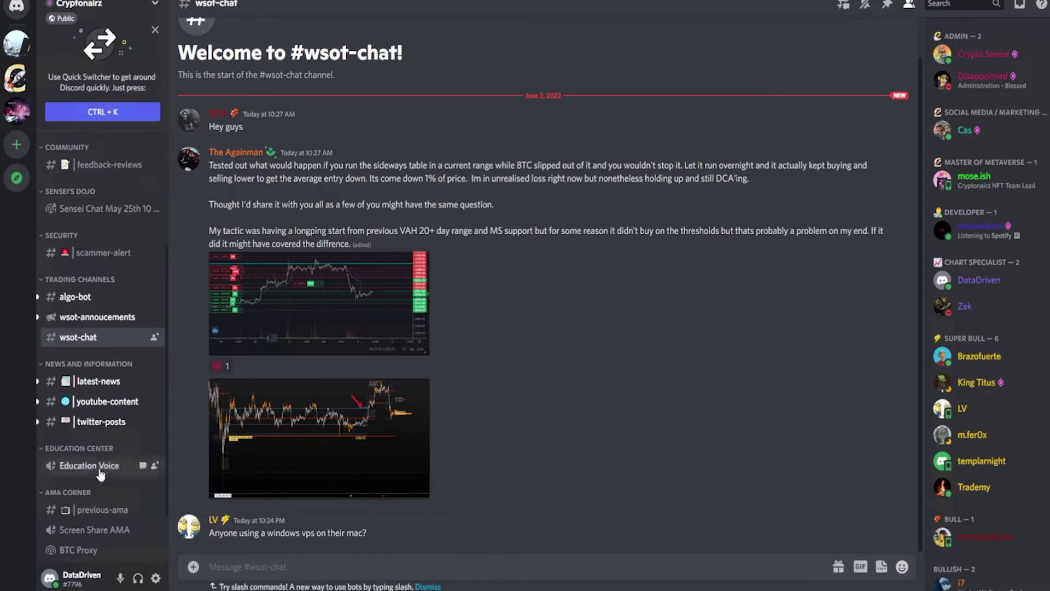
key("alt+Up")
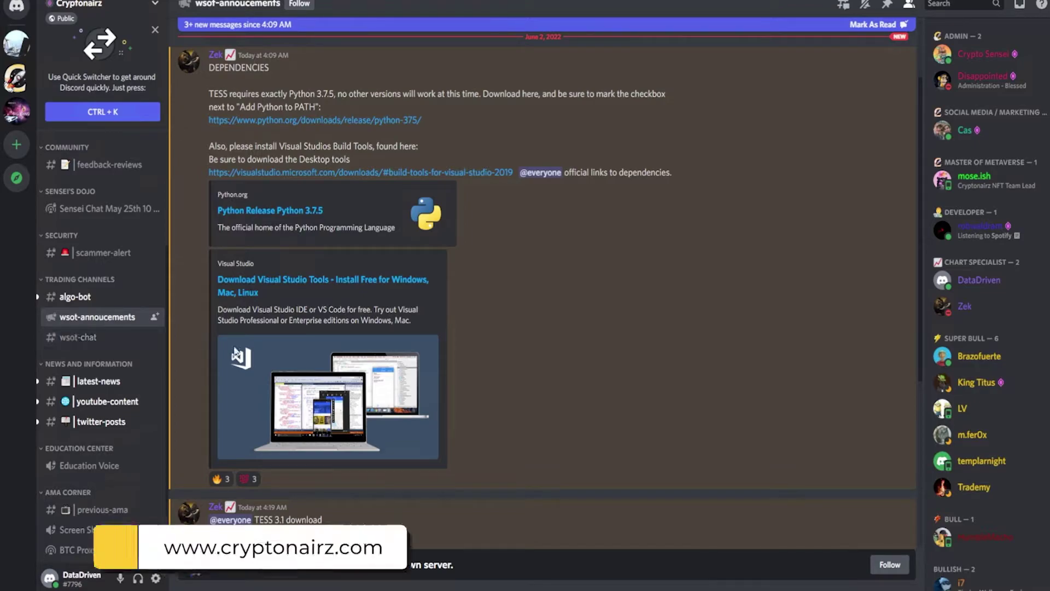
scroll(328, 327, "up", 2)
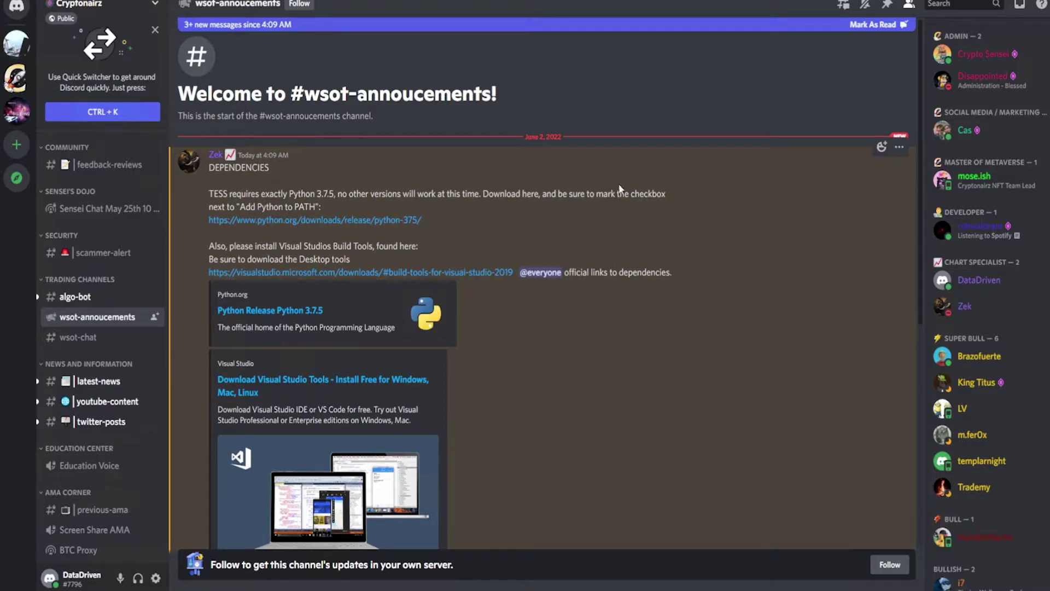
key("ctrl+alt+Break")
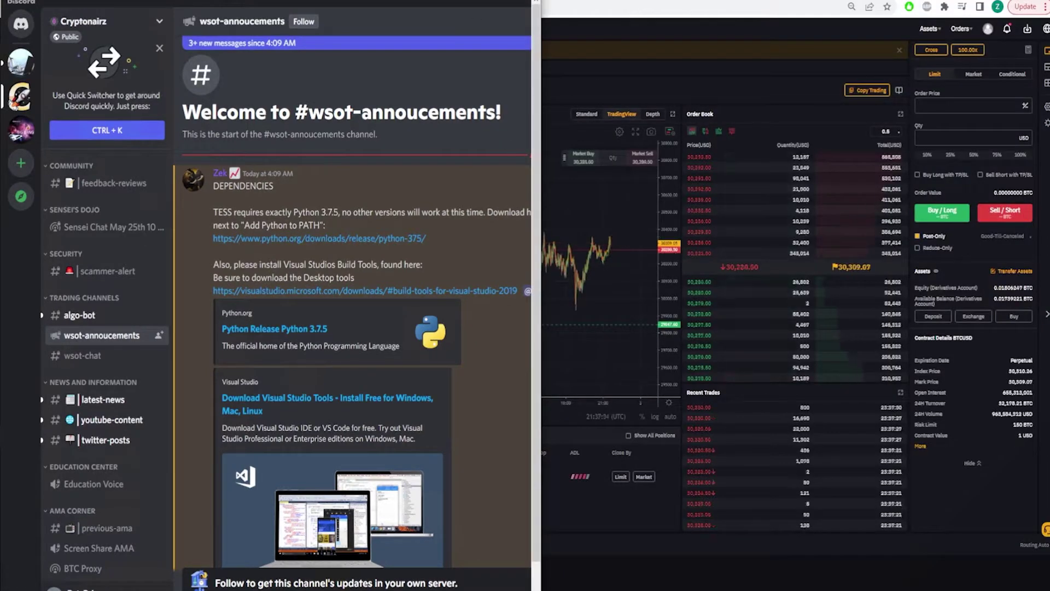
left_click_drag(394, 8, 659, 37)
double_click(659, 37)
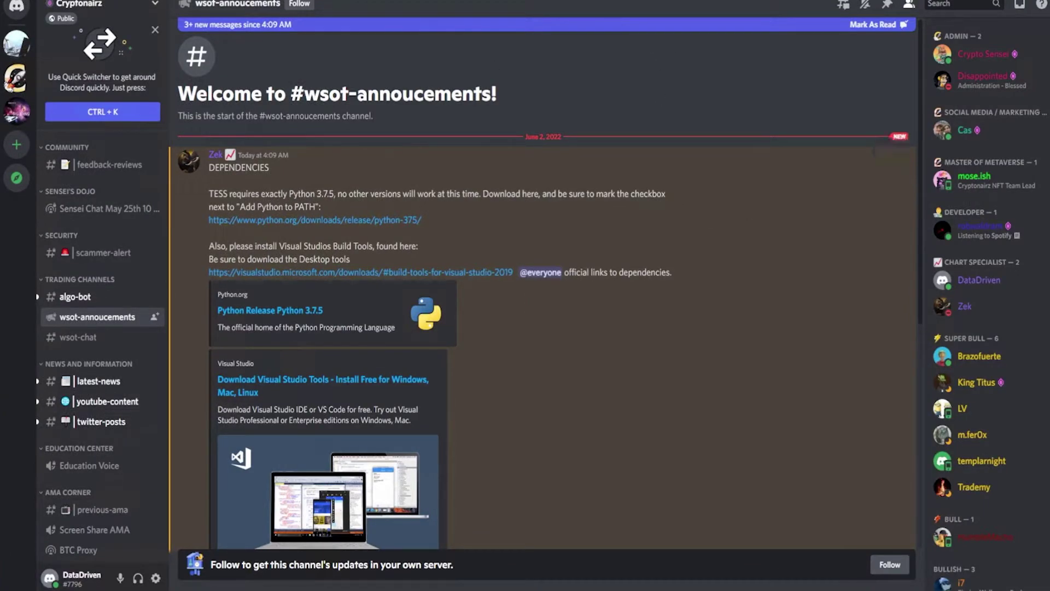
left_click_drag(813, 6, 697, 86)
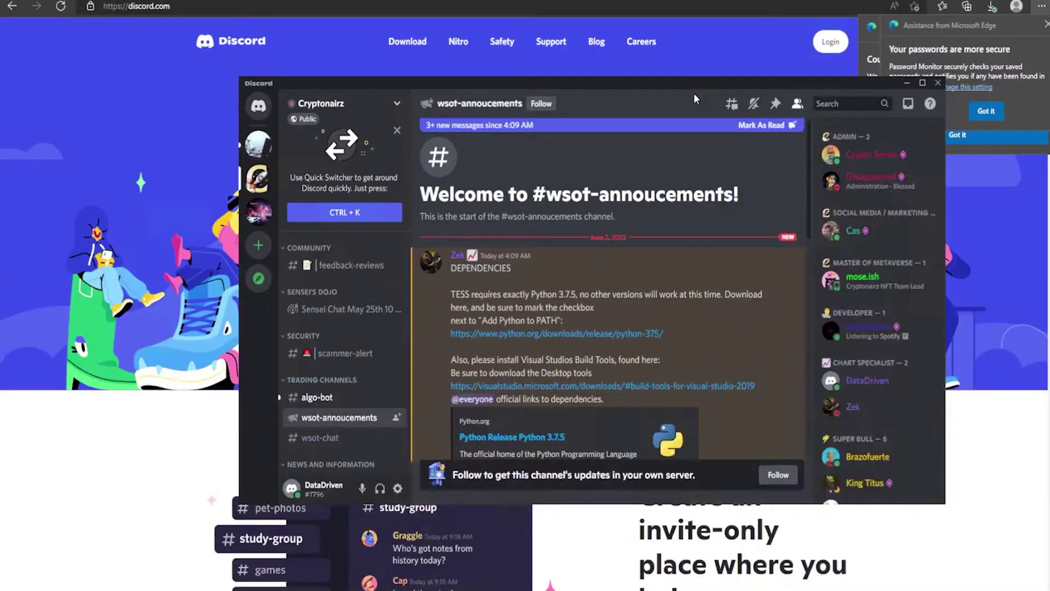
double_click(692, 87)
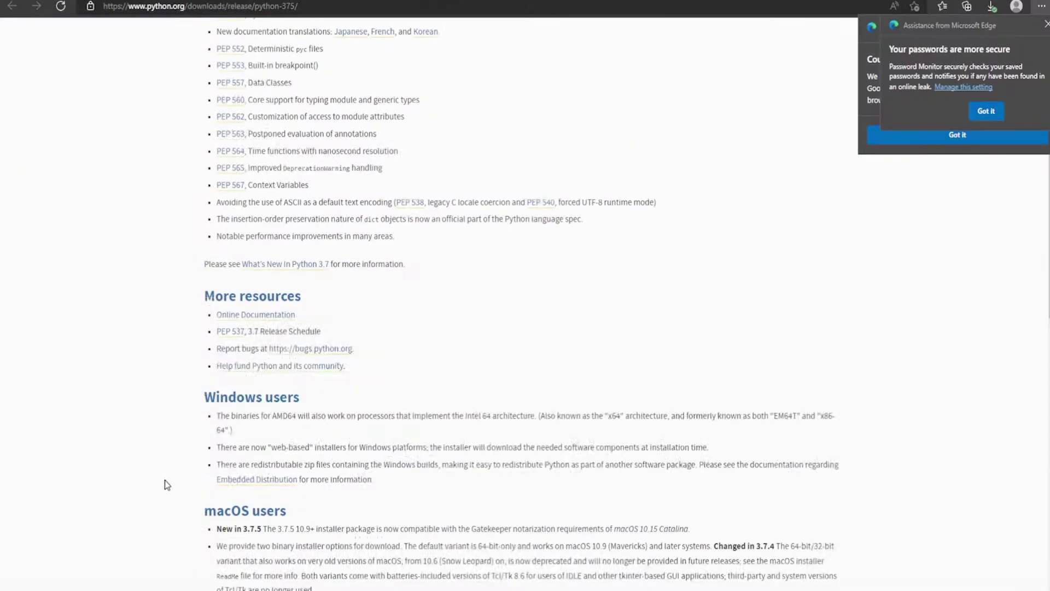
Step: Install Python 3.7.5 (64-bit) from the python.org release page with default settings and Add Python 3.7 to PATH enabled
scroll(173, 479, "down", 7)
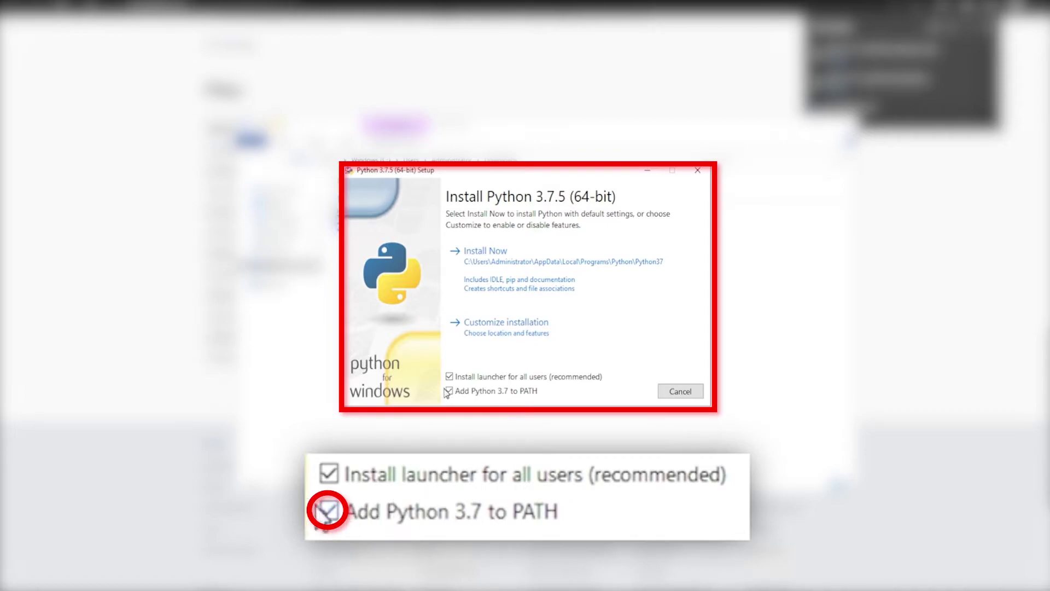
left_click(530, 263)
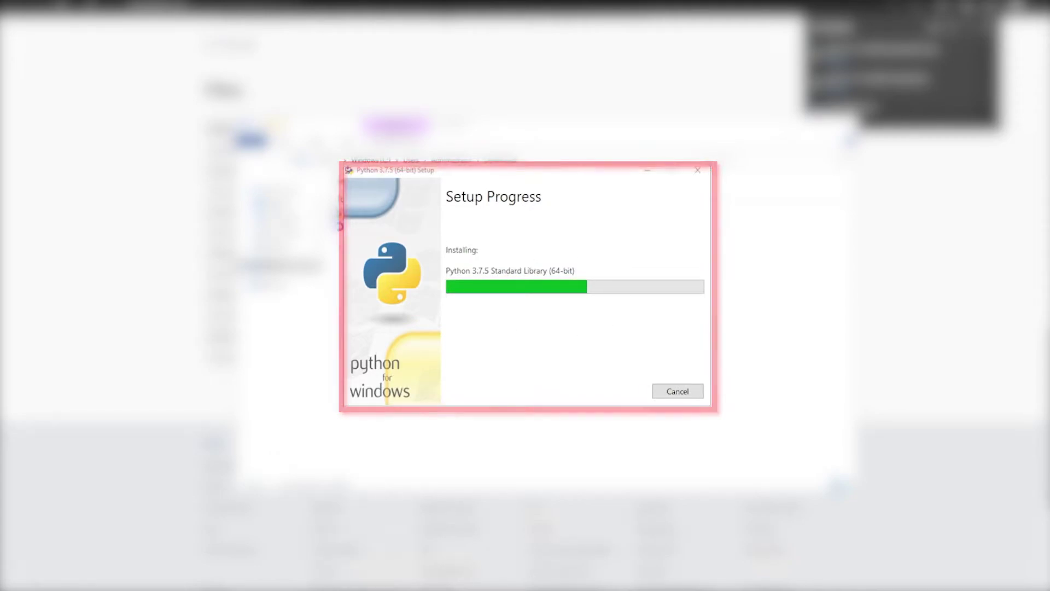
Step: Return to Discord, open the Visual Studio Build Tools link in the DEPENDENCIES post and download Visual Studio 2022 Community
left_click(306, 588)
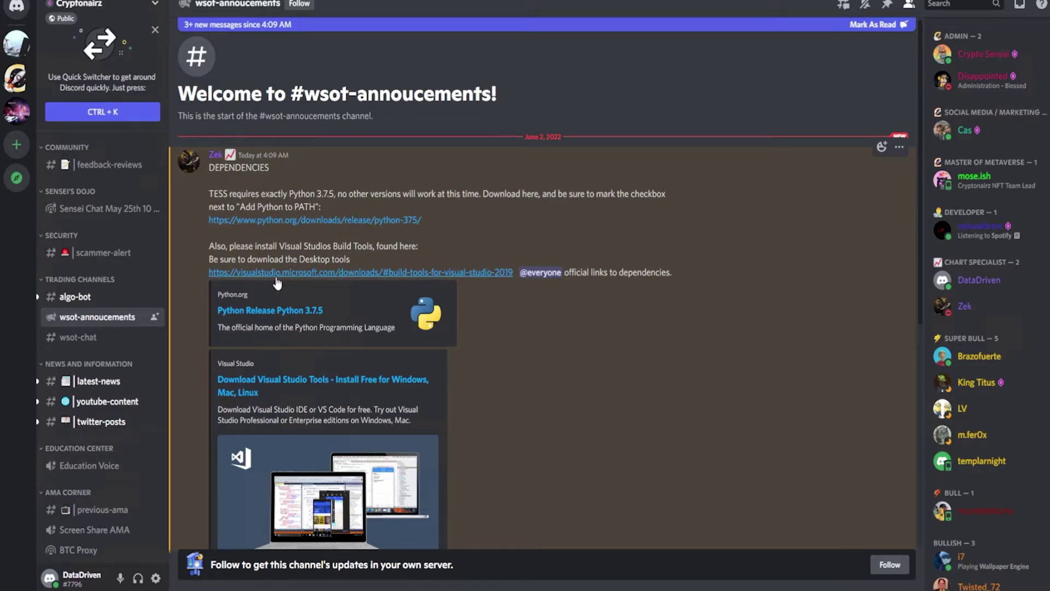
left_click(276, 276)
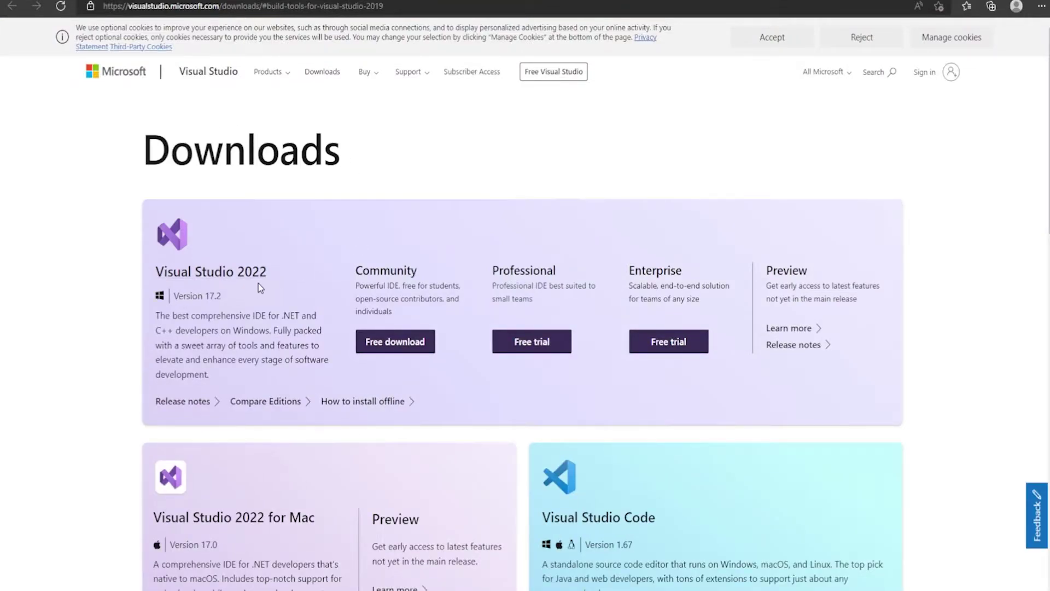
left_click(386, 345)
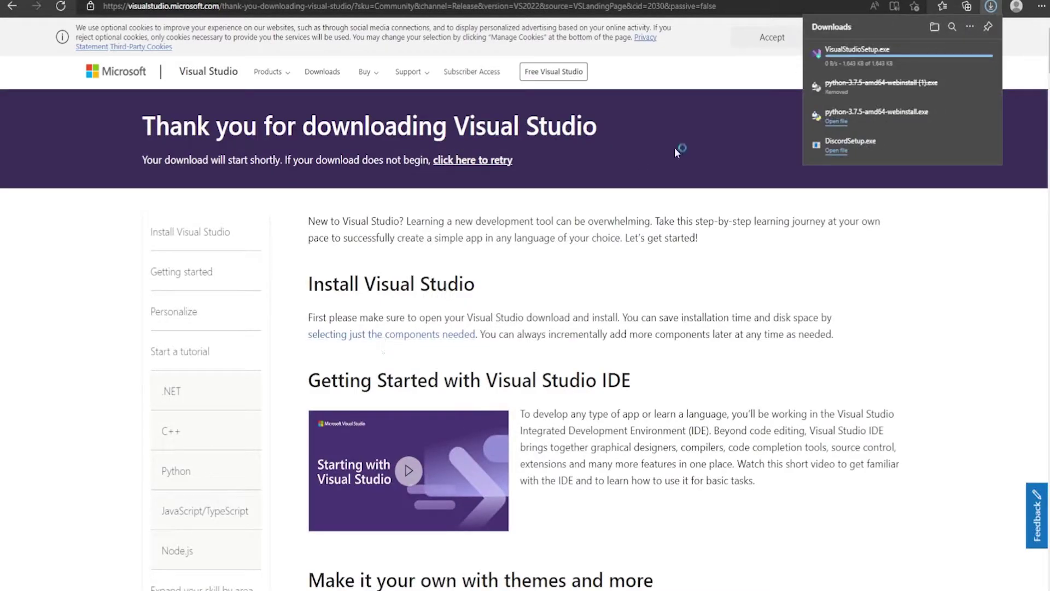
Step: Locate VisualStudioSetup in the Downloads folder, run it and agree to start setting up the Visual Studio Installer
mouse_move(878, 63)
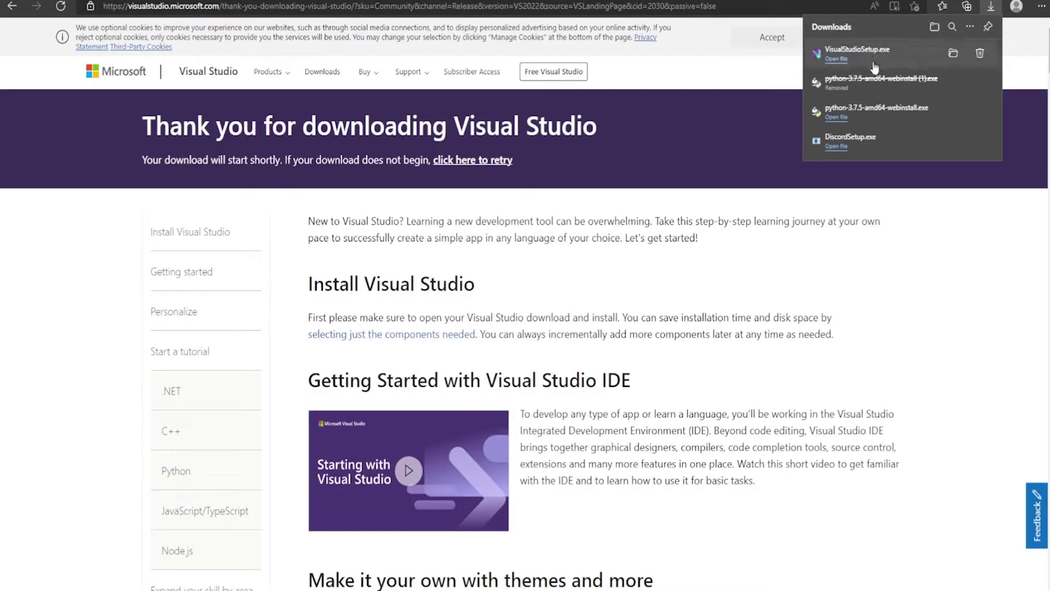
left_click(953, 54)
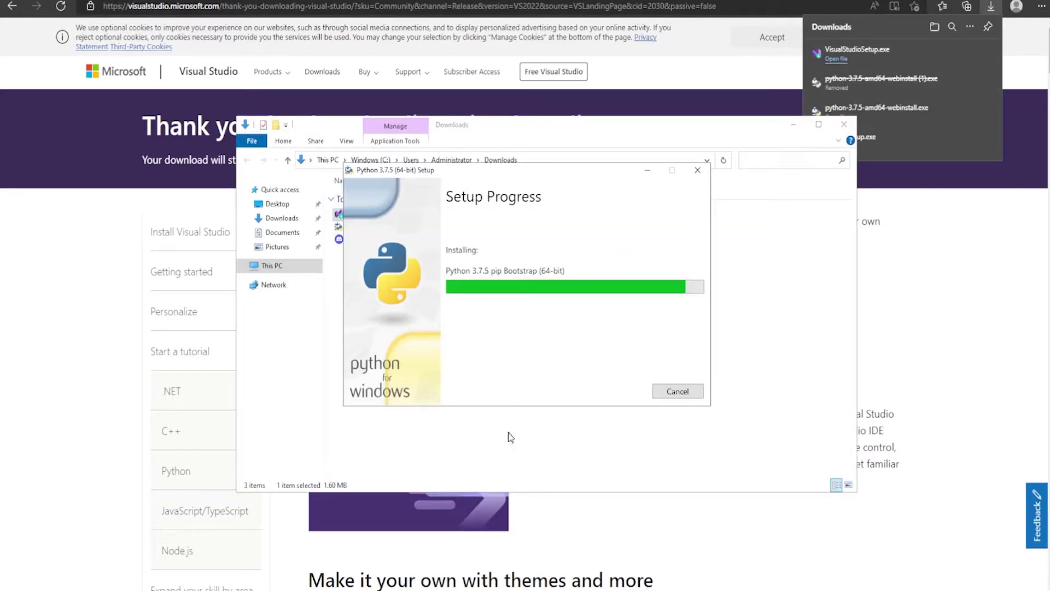
left_click_drag(504, 179, 707, 192)
left_click(434, 305)
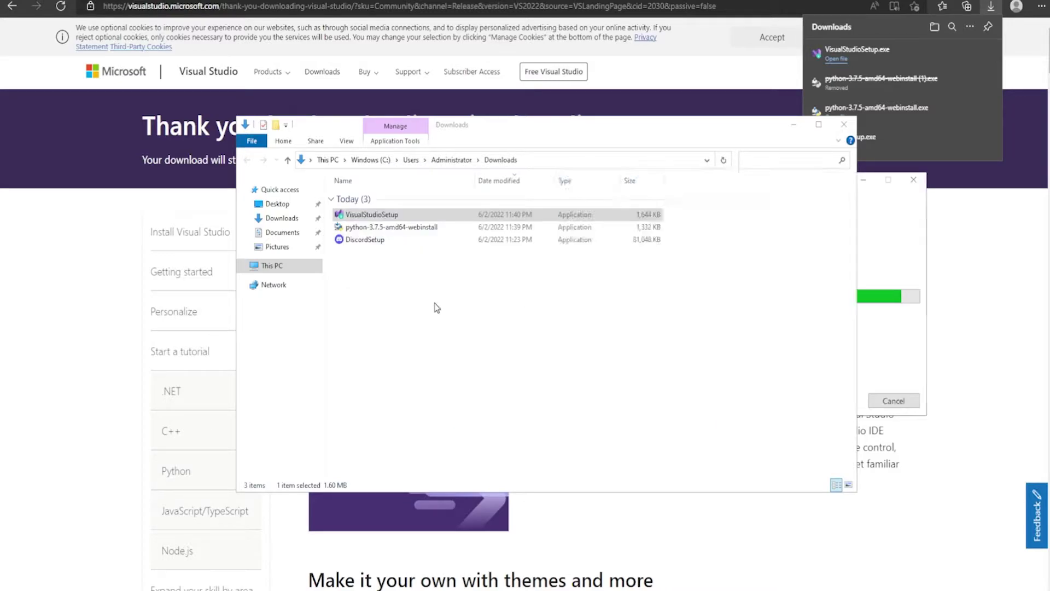
double_click(390, 218)
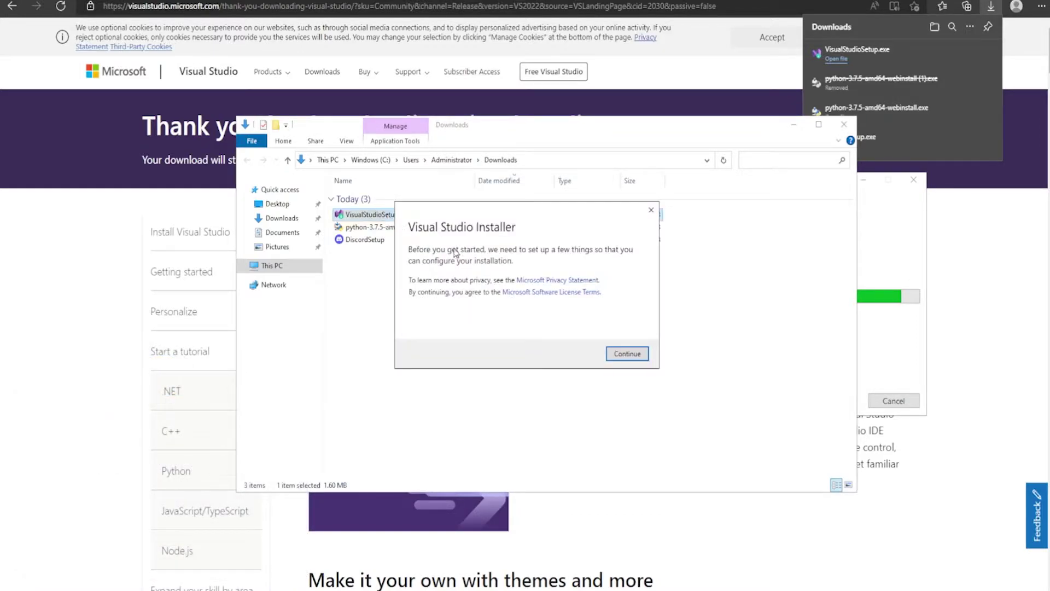
left_click(625, 355)
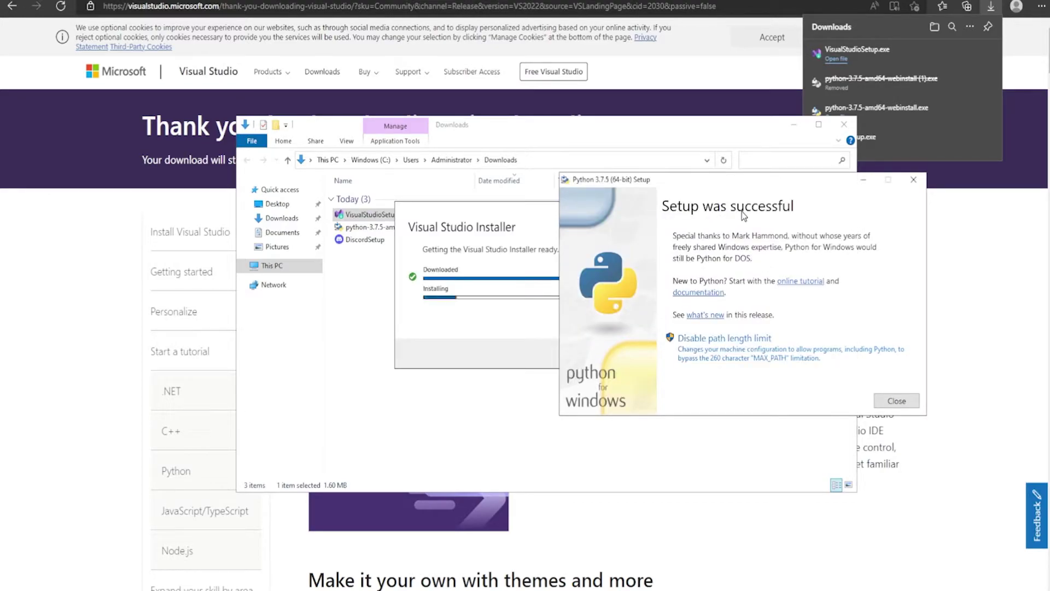
Step: Disable the path length limit in the Python 3.7.5 setup and close the setup window
left_click(740, 361)
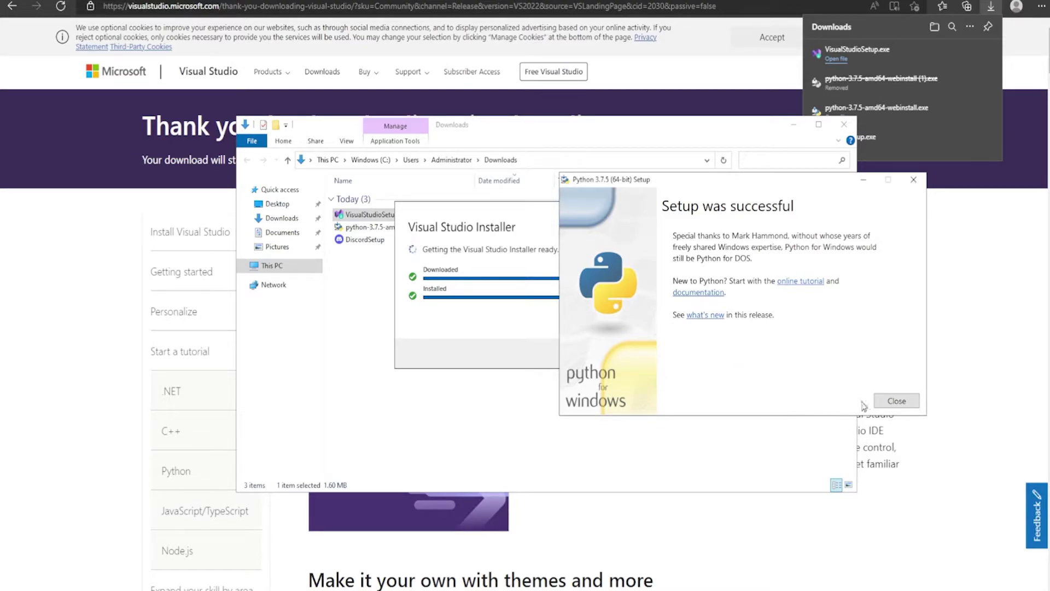
left_click(896, 401)
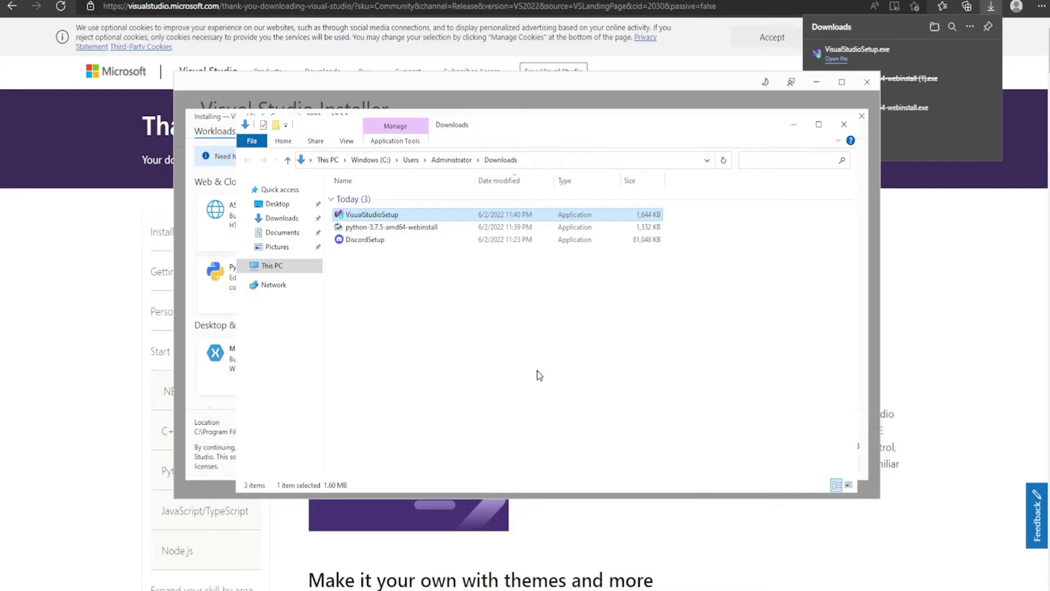
Step: Select the Desktop development with C++ workload for Visual Studio Community 2022 and start the installation
left_click_drag(587, 134, 849, 229)
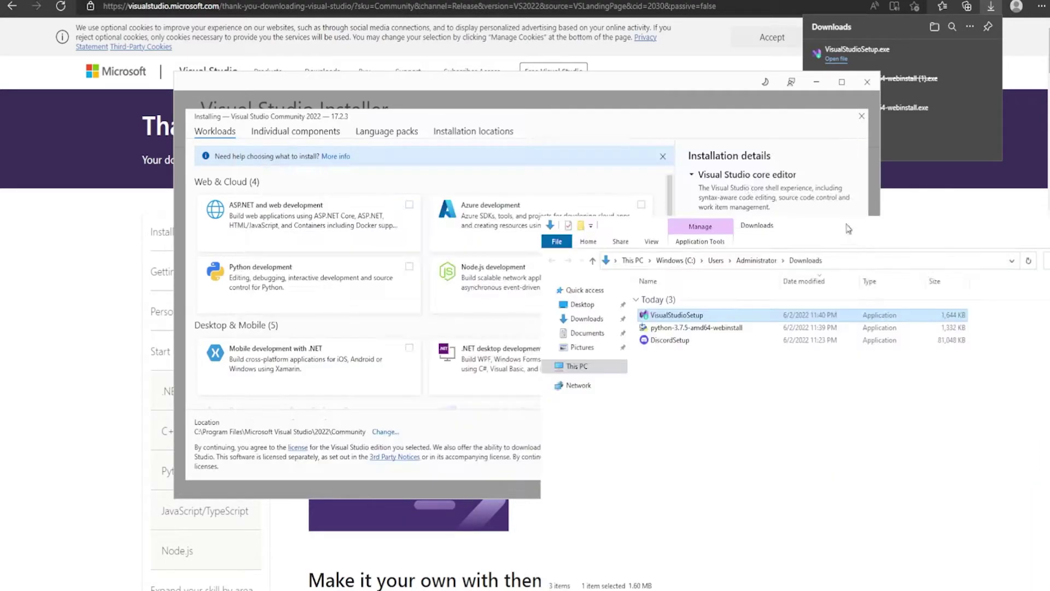
left_click(599, 113)
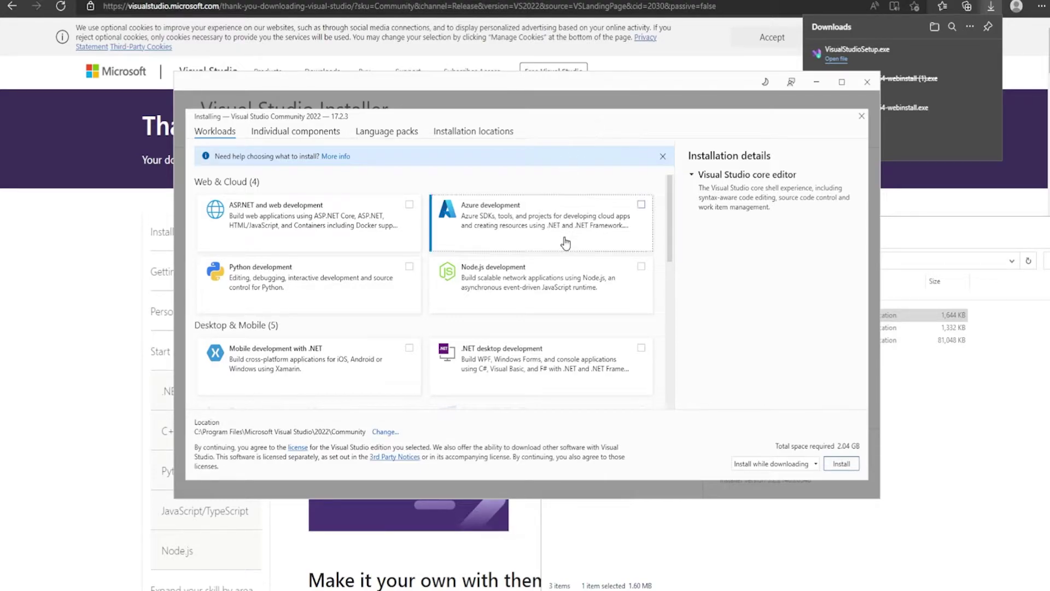
scroll(520, 262, "down", 4)
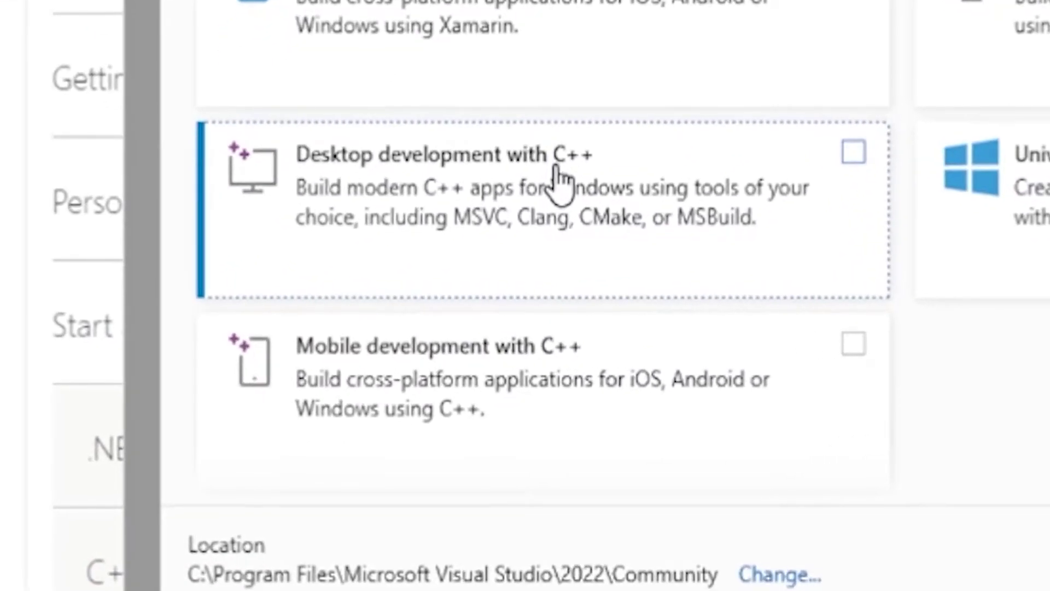
scroll(972, 375, "up", 12)
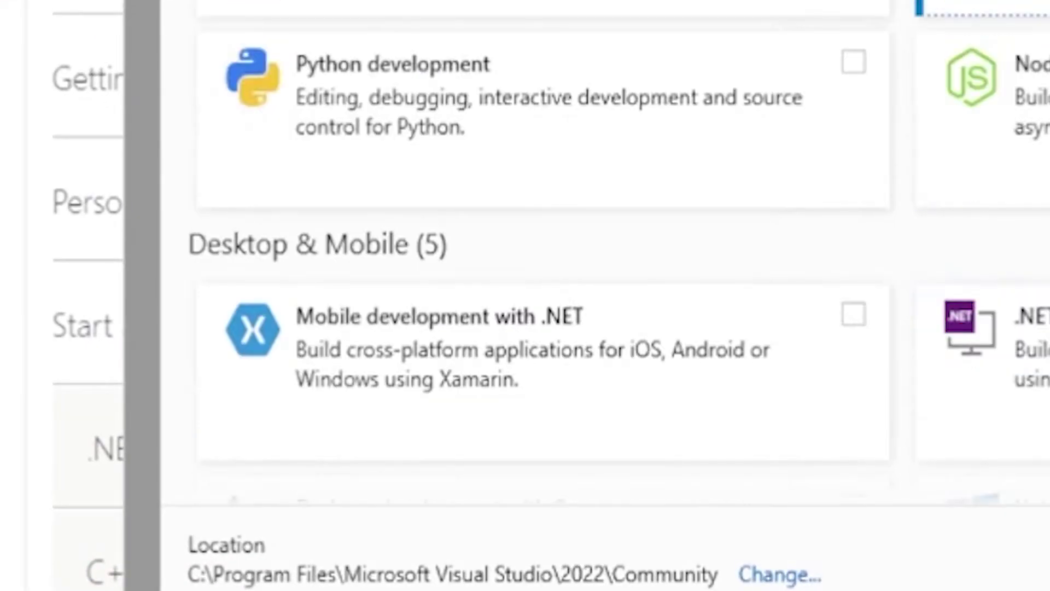
scroll(541, 169, "down", 3)
scroll(497, 258, "down", 6)
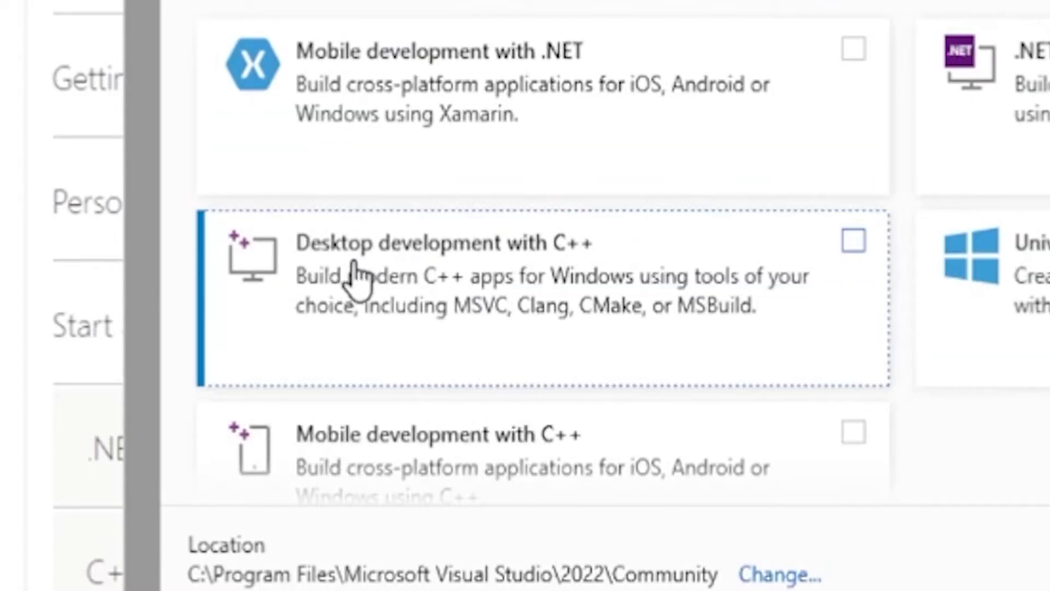
left_click(853, 253)
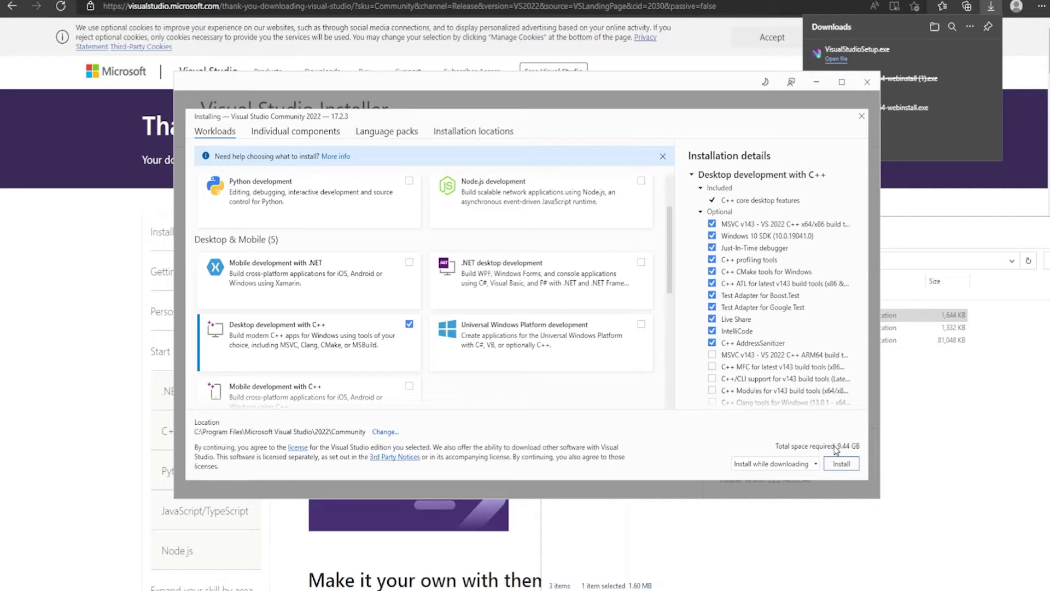
left_click(848, 471)
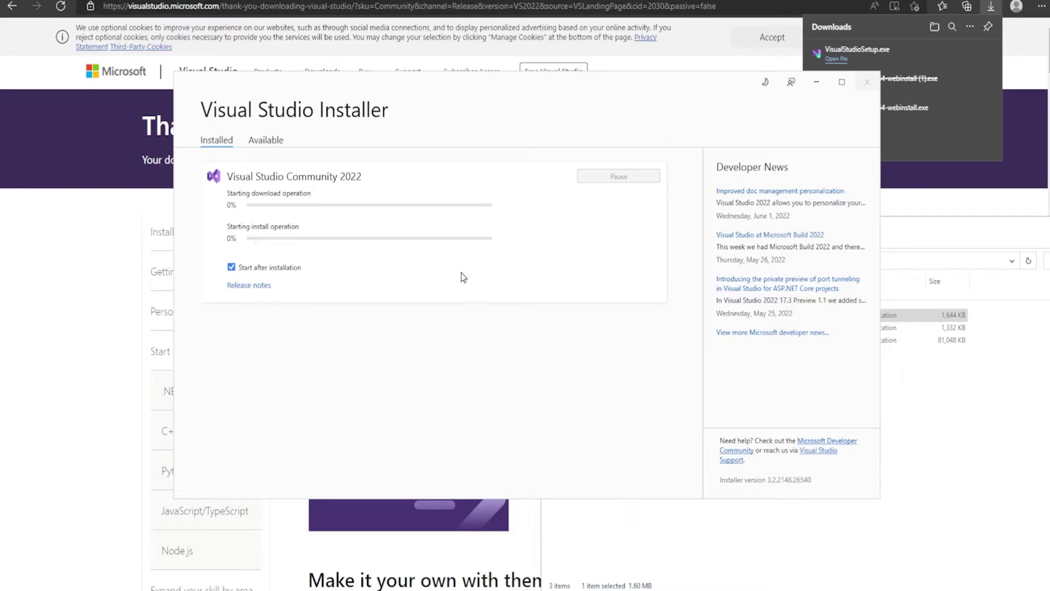
Step: Switch back to Discord and download TESS-3.1.zip from the wsot-annoucements channel, continuing past the download warning
left_click(111, 286)
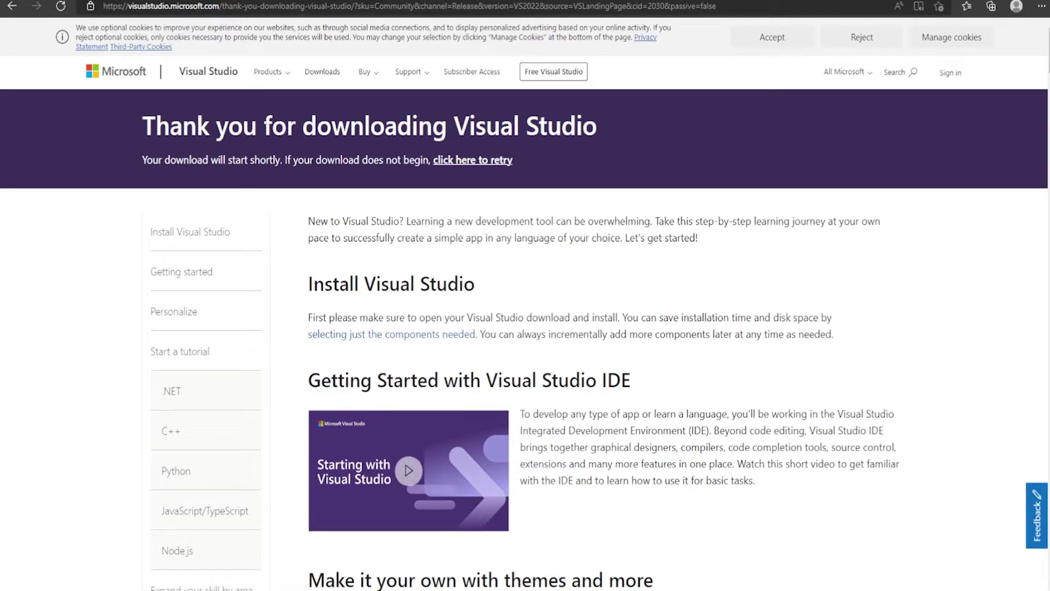
mouse_move(336, 590)
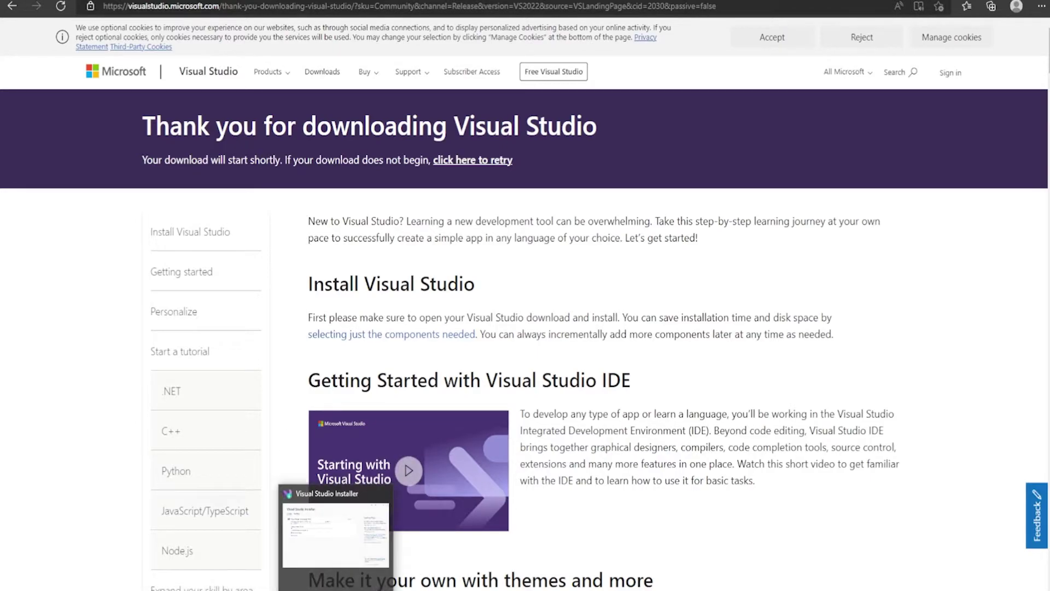
mouse_move(282, 590)
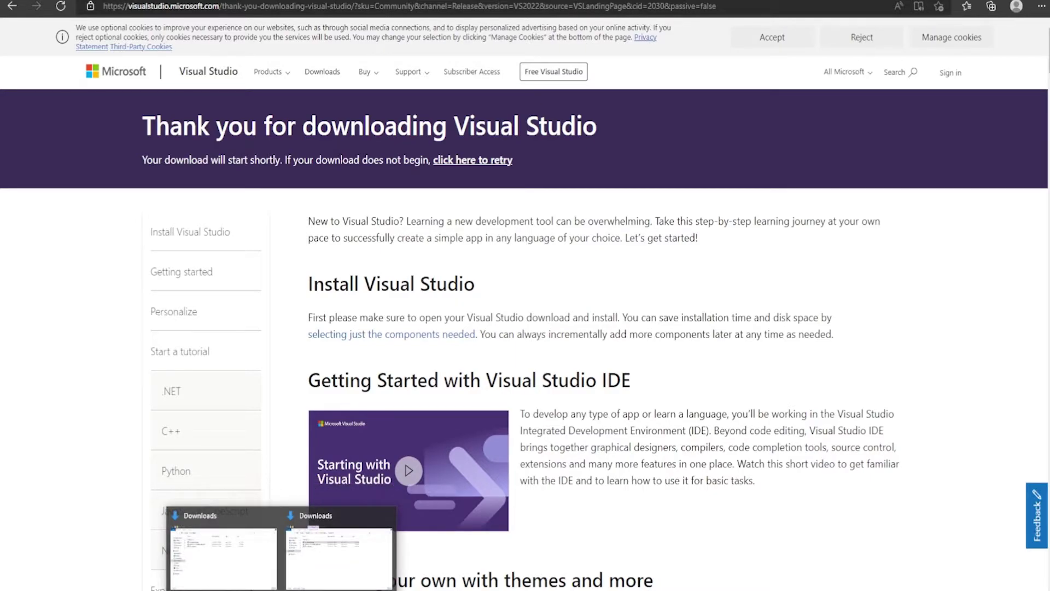
left_click(309, 590)
scroll(348, 460, "down", 7)
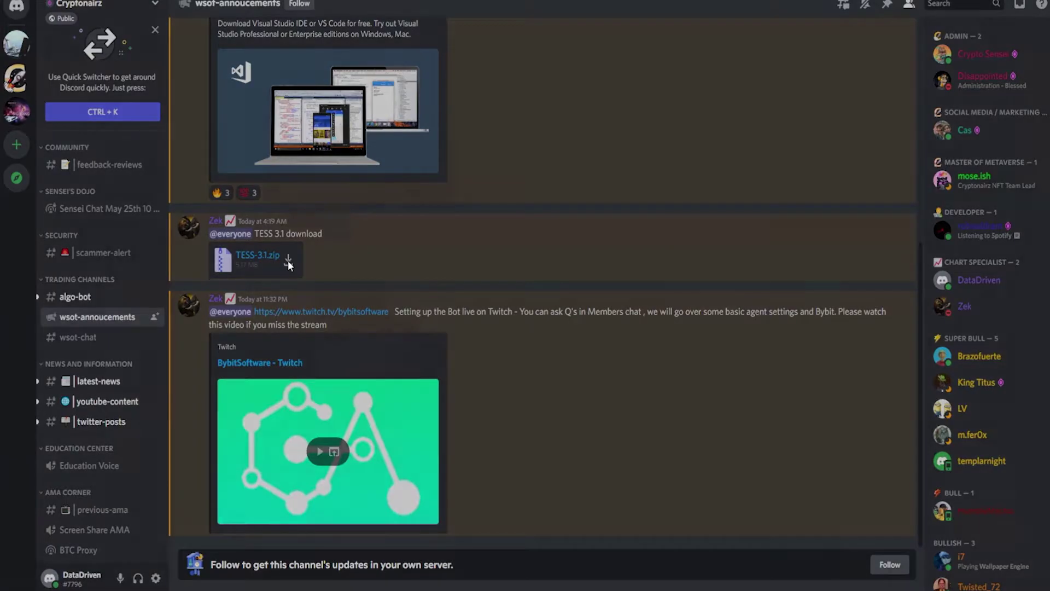
left_click(345, 348)
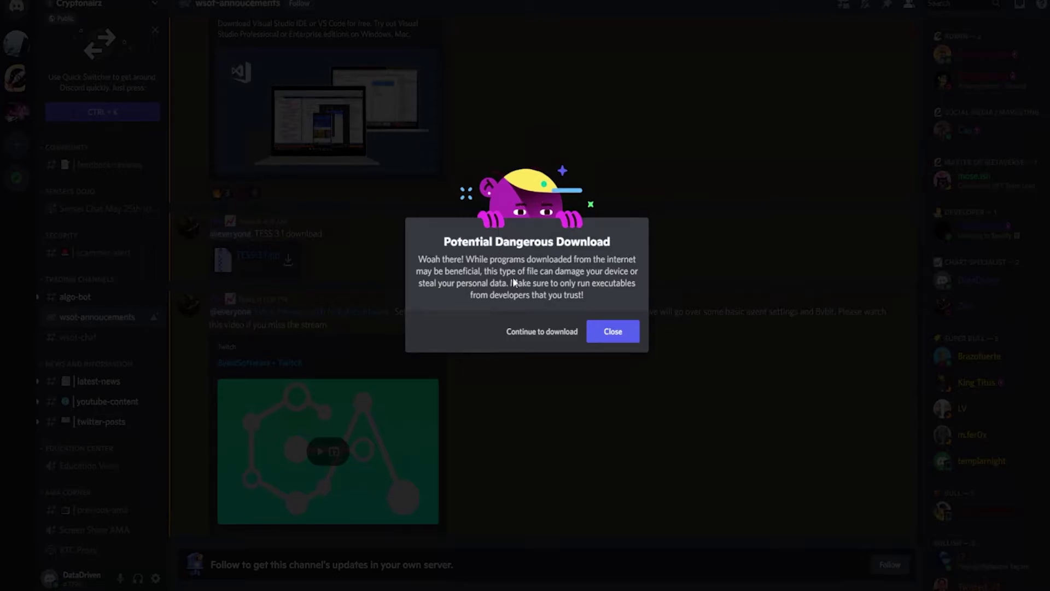
left_click(542, 340)
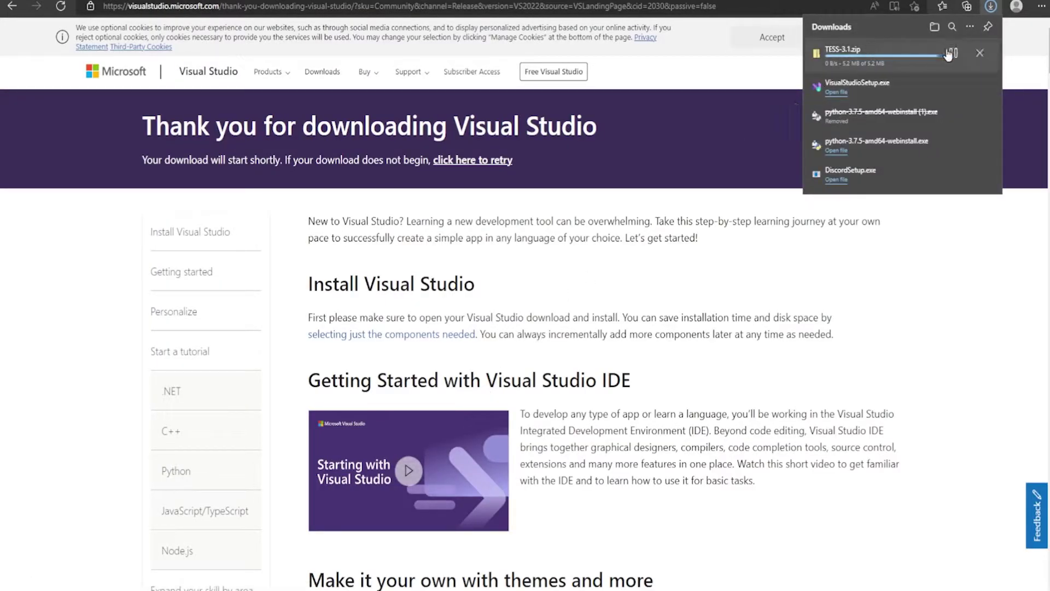
Step: Locate TESS-3.1.zip in the Downloads folder, extract it to Downloads\TESS-3.1 and close the window of extracted files
left_click(952, 54)
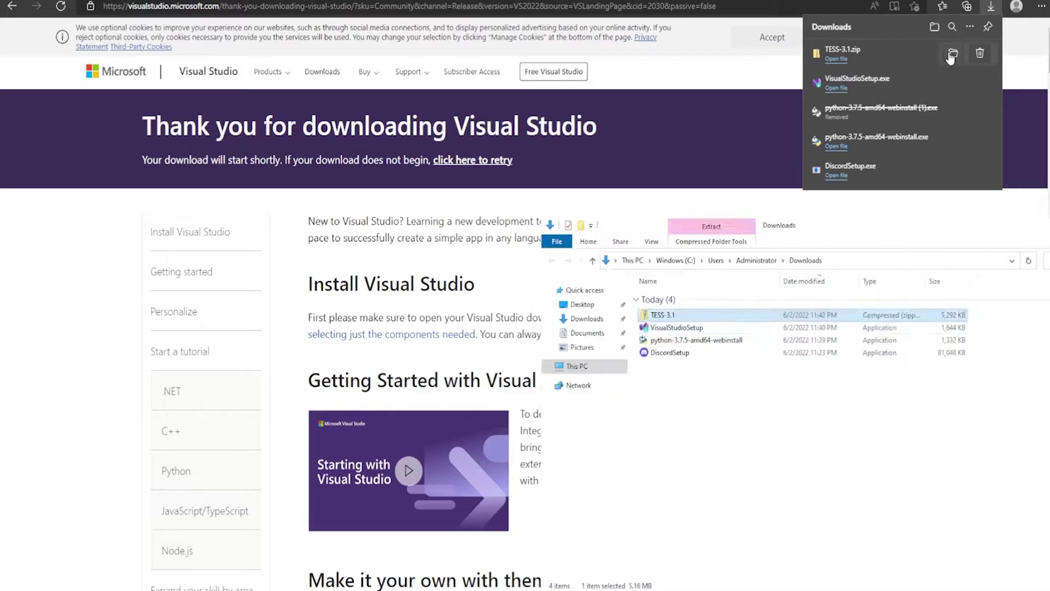
right_click(676, 317)
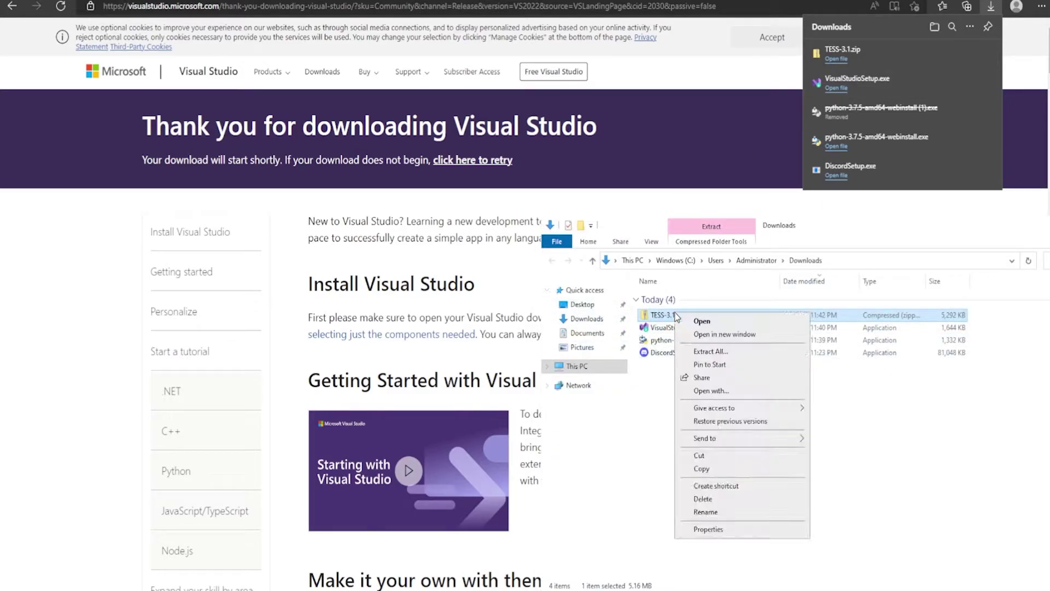
left_click(725, 354)
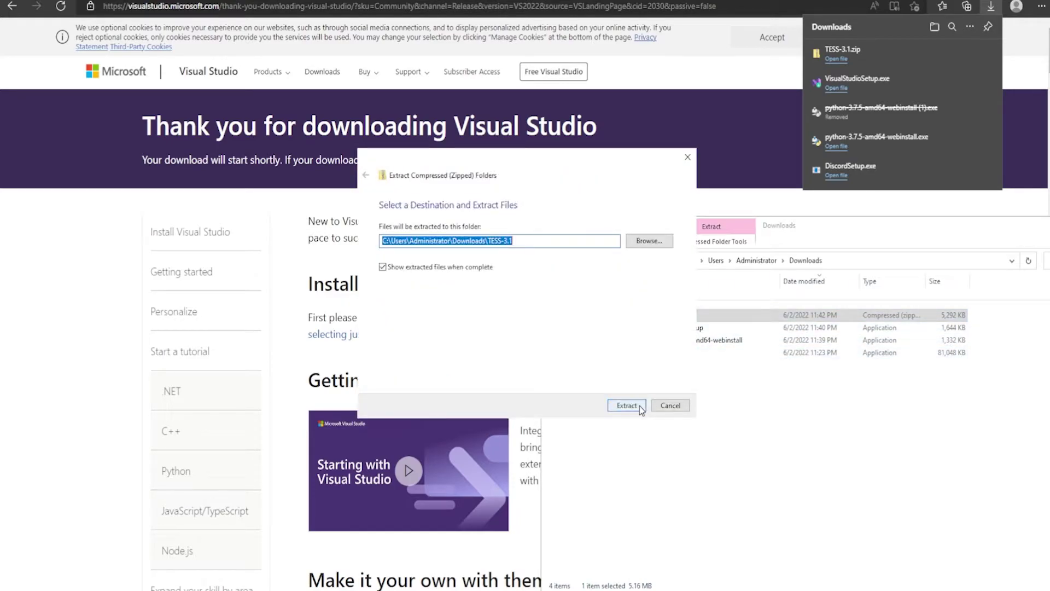
left_click(627, 406)
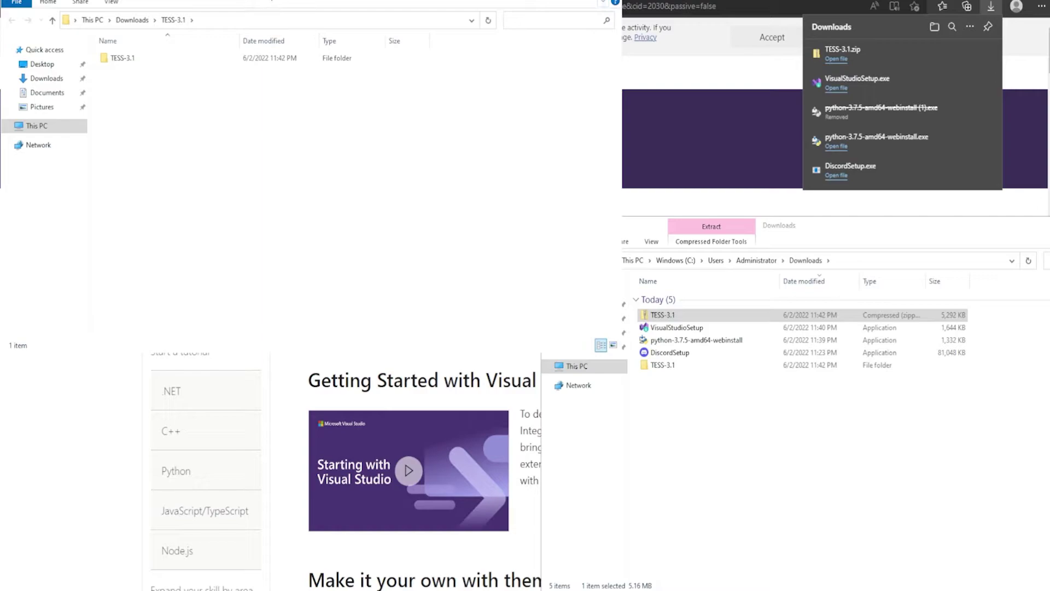
left_click(603, 54)
Step: Open the inner TESS-3.1 folder in Downloads and move its window to the middle of the screen
left_click(674, 367)
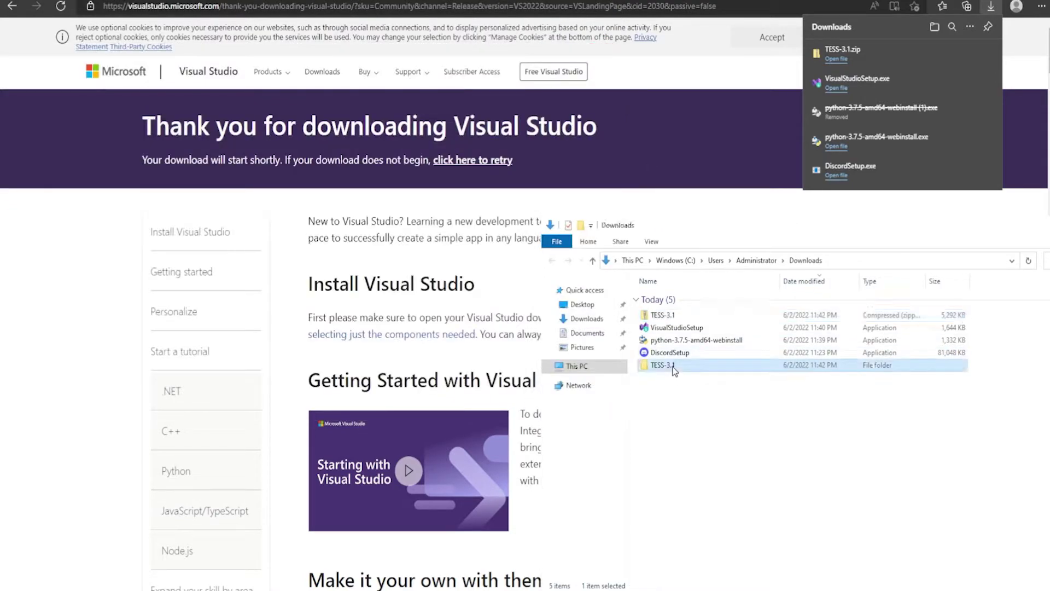
double_click(675, 366)
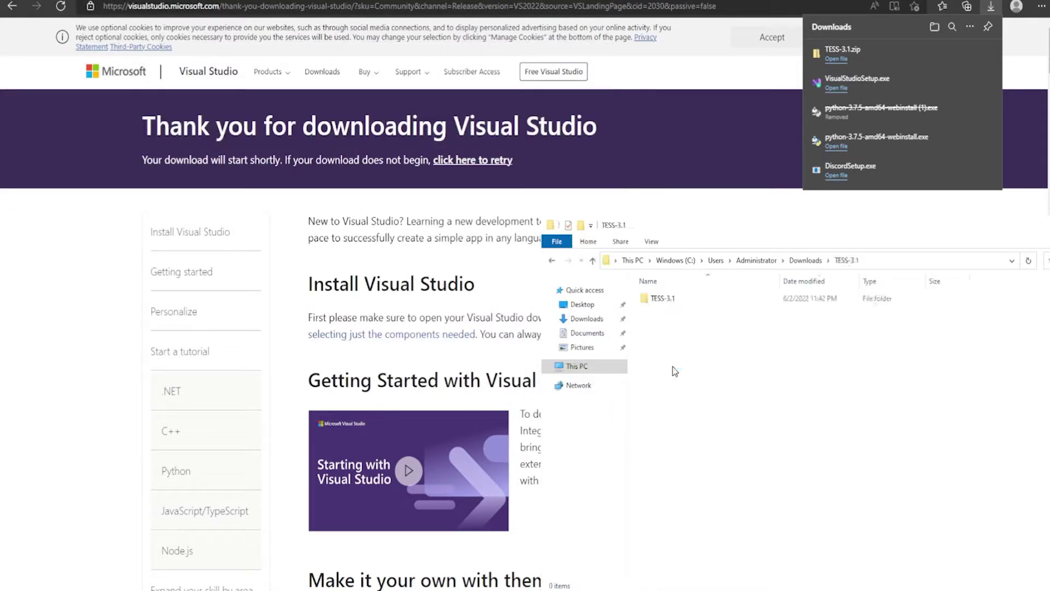
double_click(690, 300)
left_click_drag(737, 221, 610, 160)
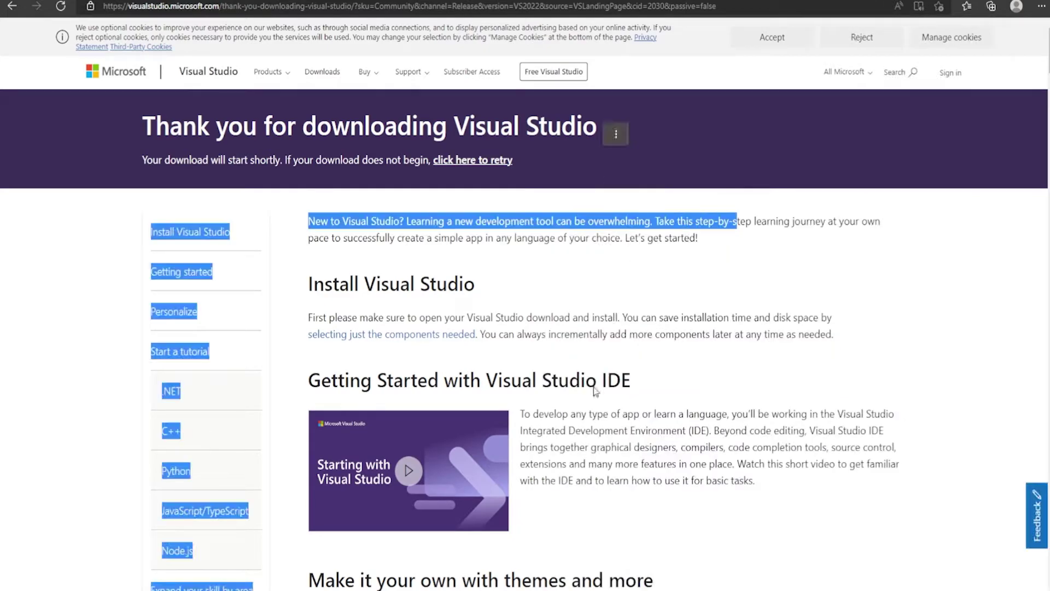
left_click(333, 550)
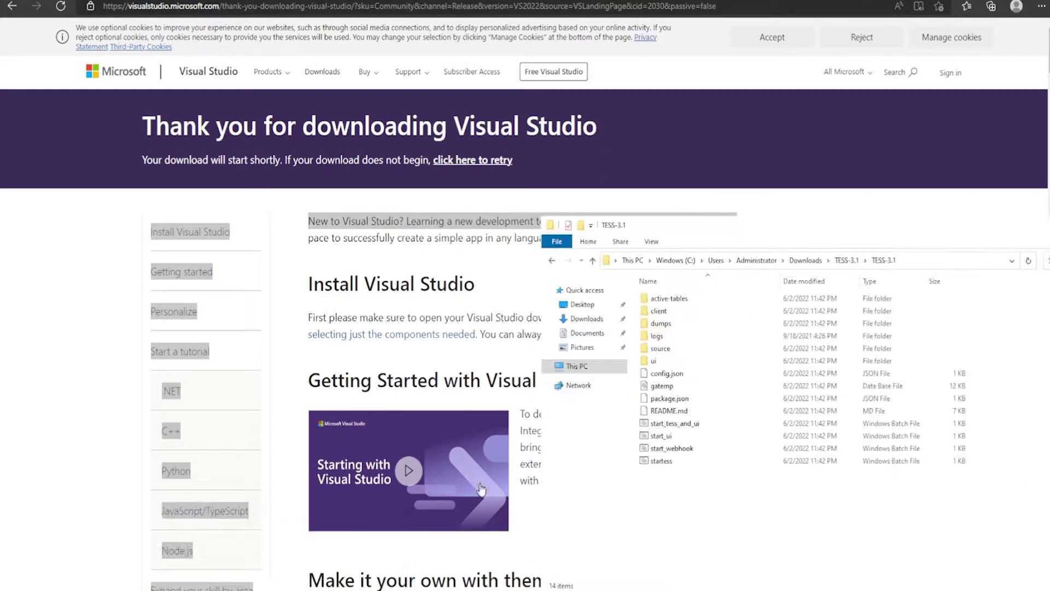
left_click_drag(796, 230, 483, 101)
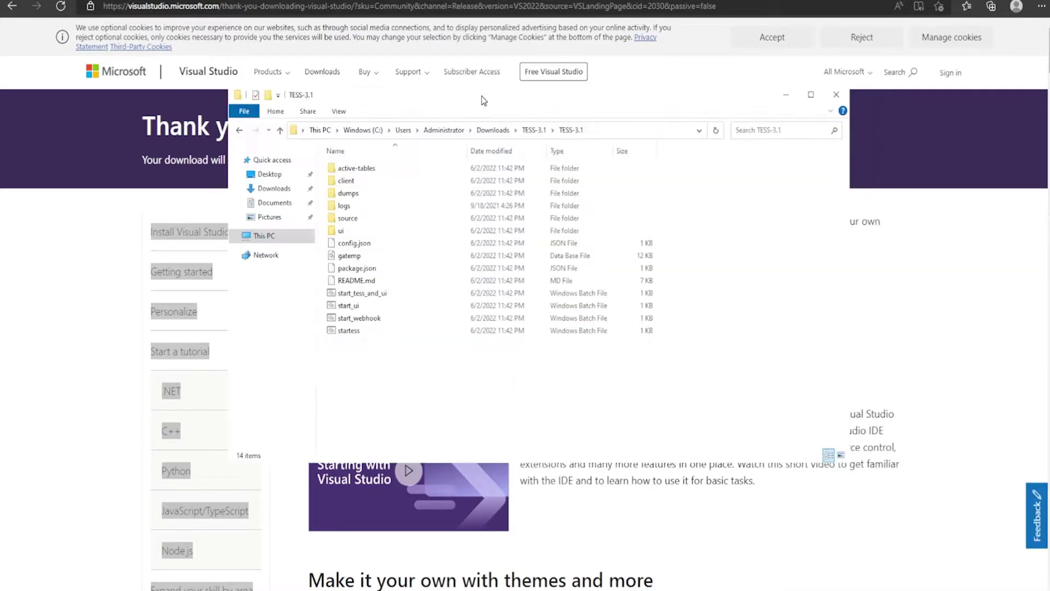
Step: Examine the contents of the TESS-3.1 folder, including its active-tables and logs subfolders and the start_tess_and_ui batch file
double_click(359, 170)
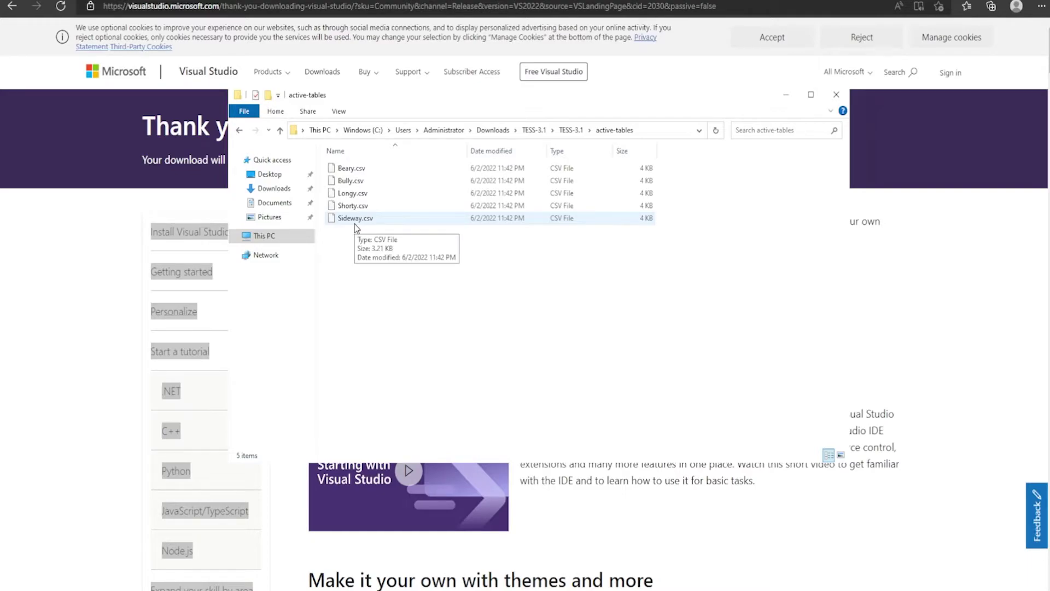
left_click(239, 128)
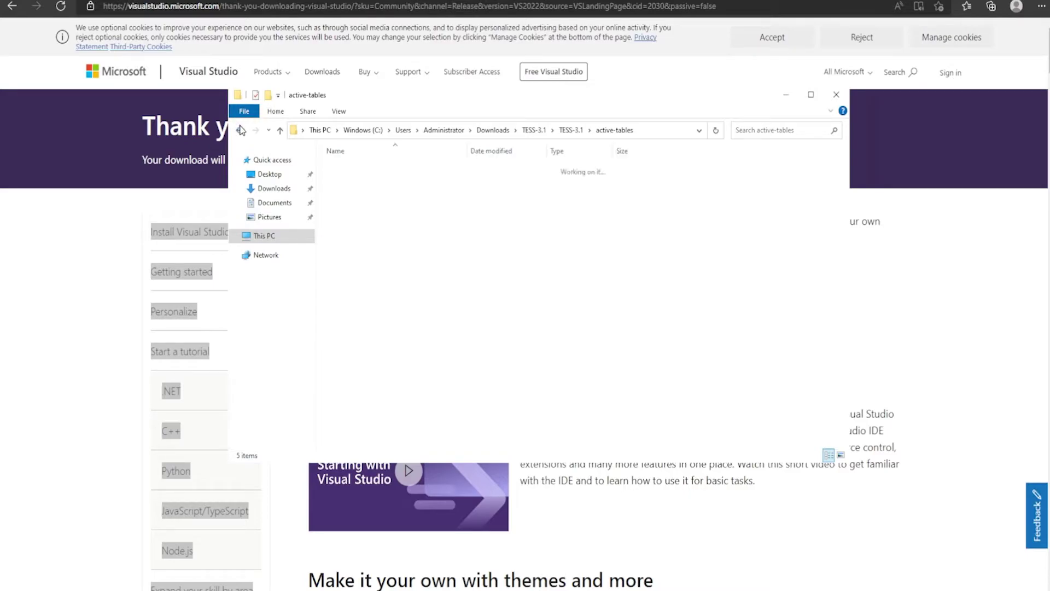
left_click(357, 182)
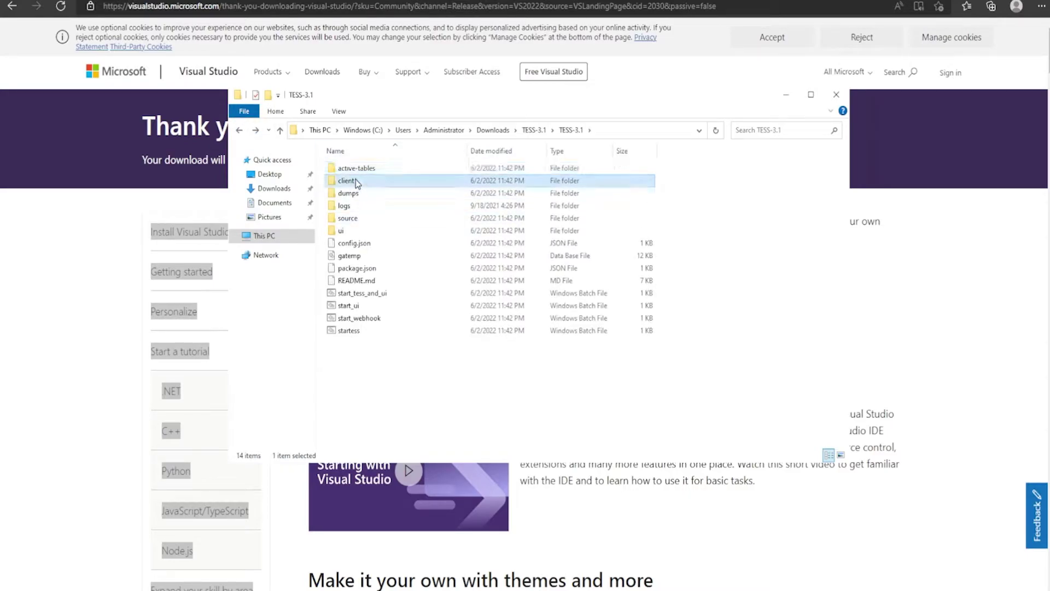
left_click(357, 191)
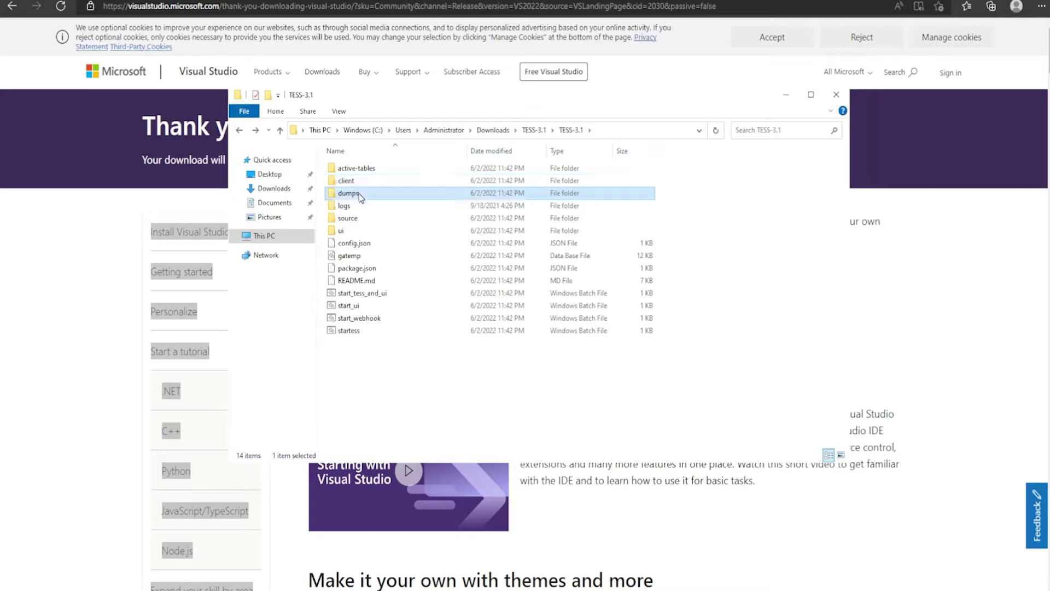
left_click(359, 207)
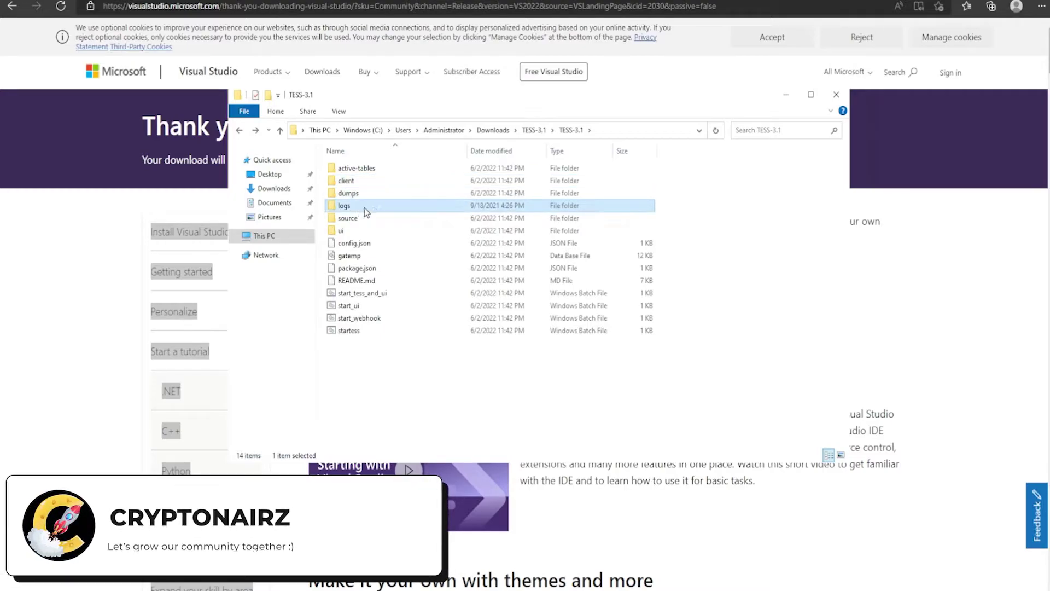
double_click(343, 207)
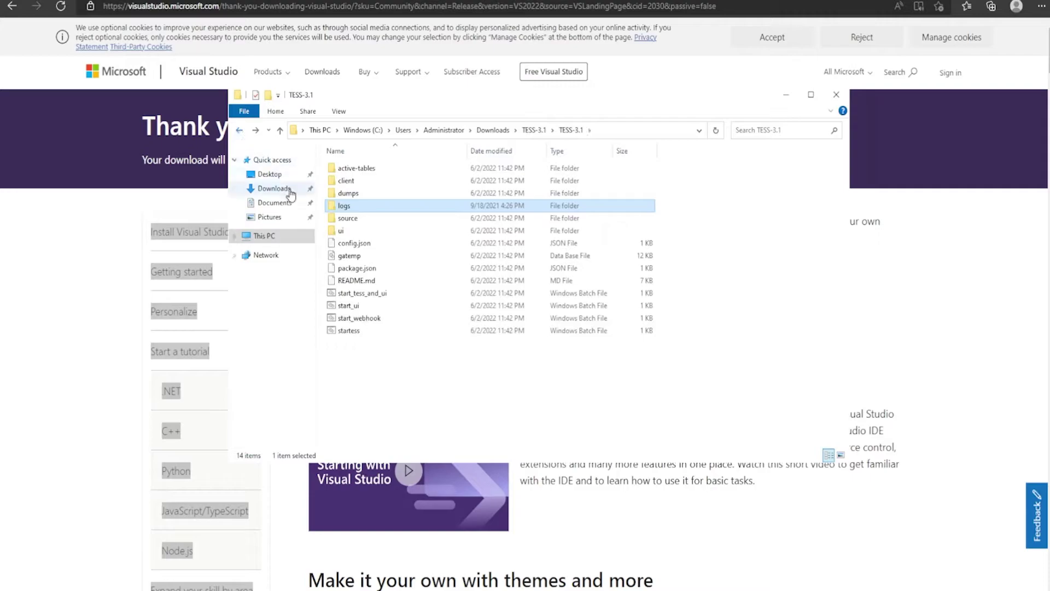
double_click(349, 207)
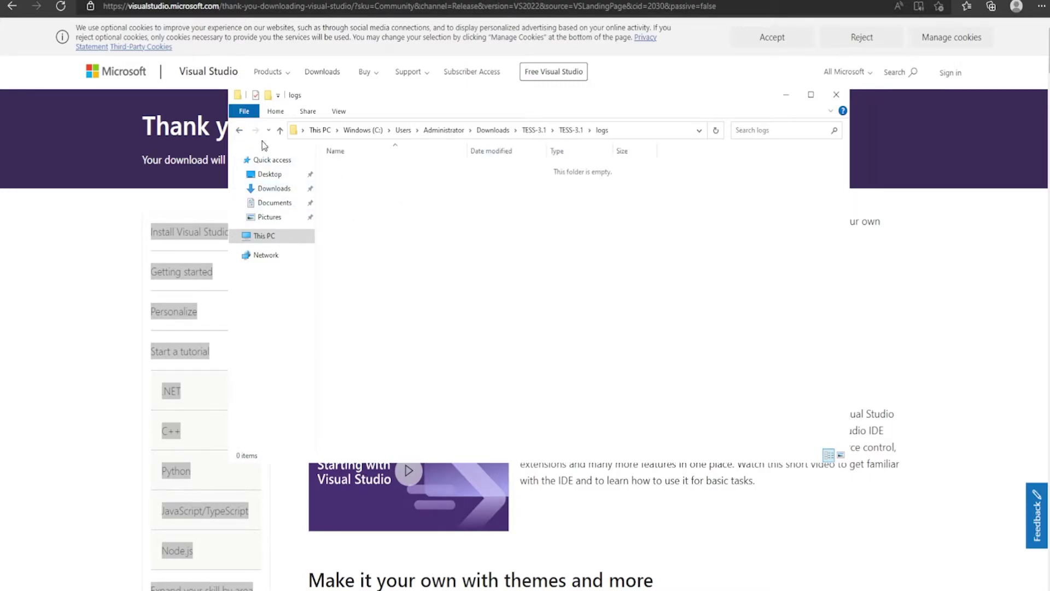
left_click(240, 131)
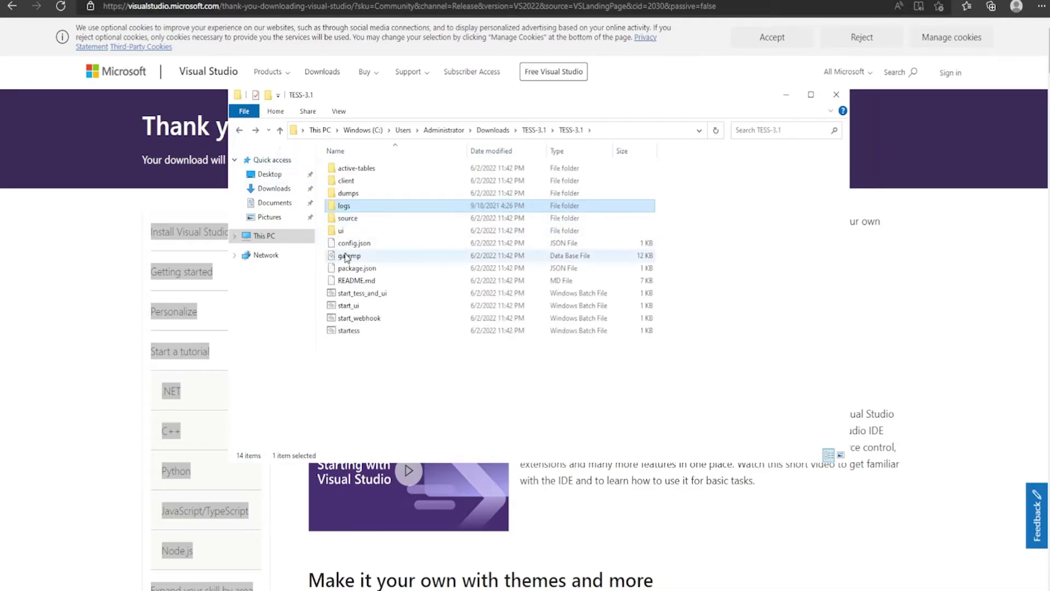
left_click(363, 221)
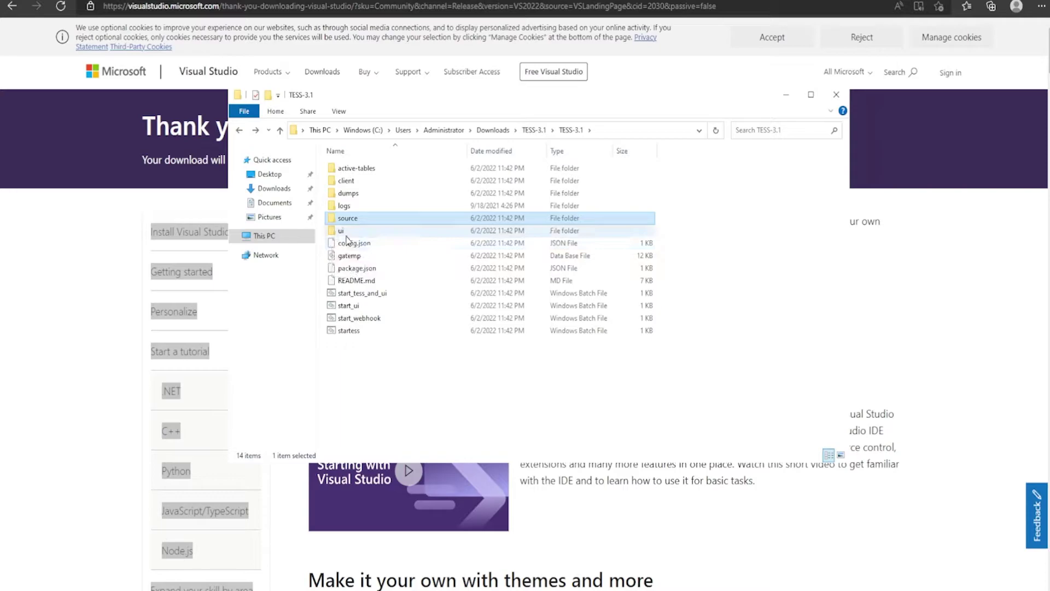
left_click(344, 228)
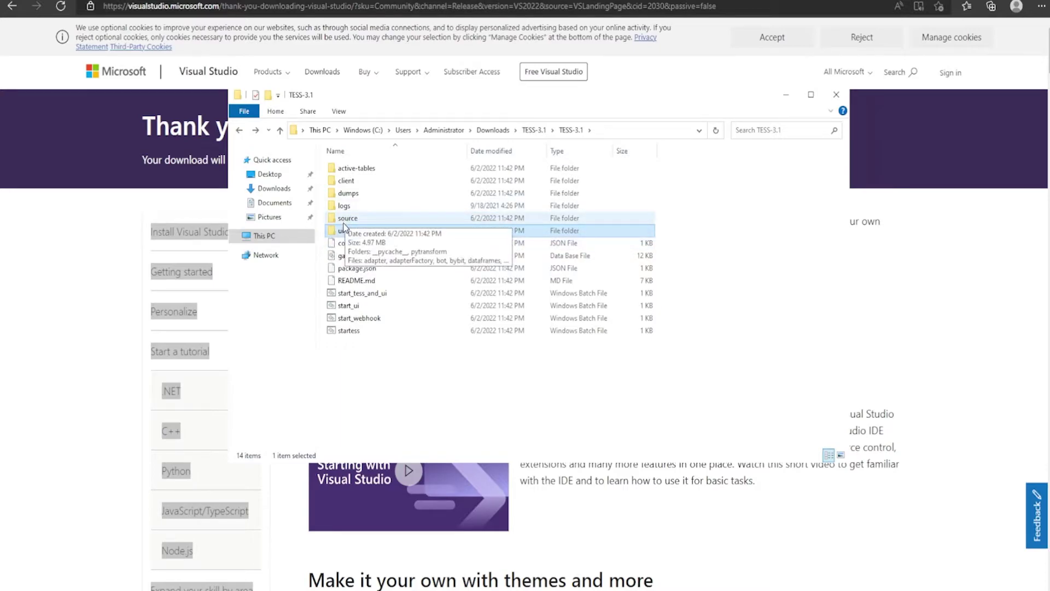
left_click(362, 169)
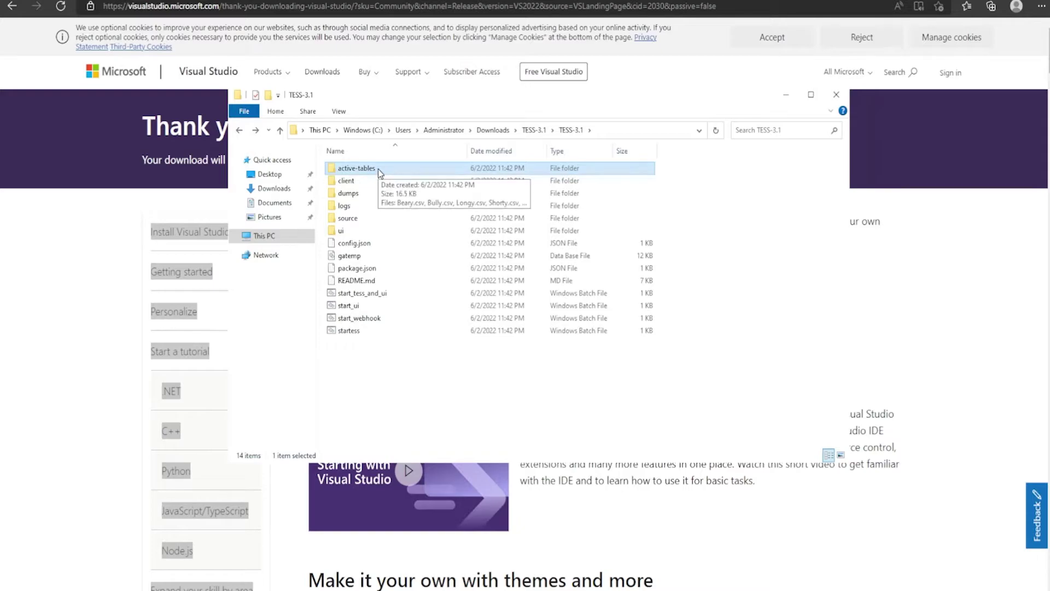
left_click(373, 296)
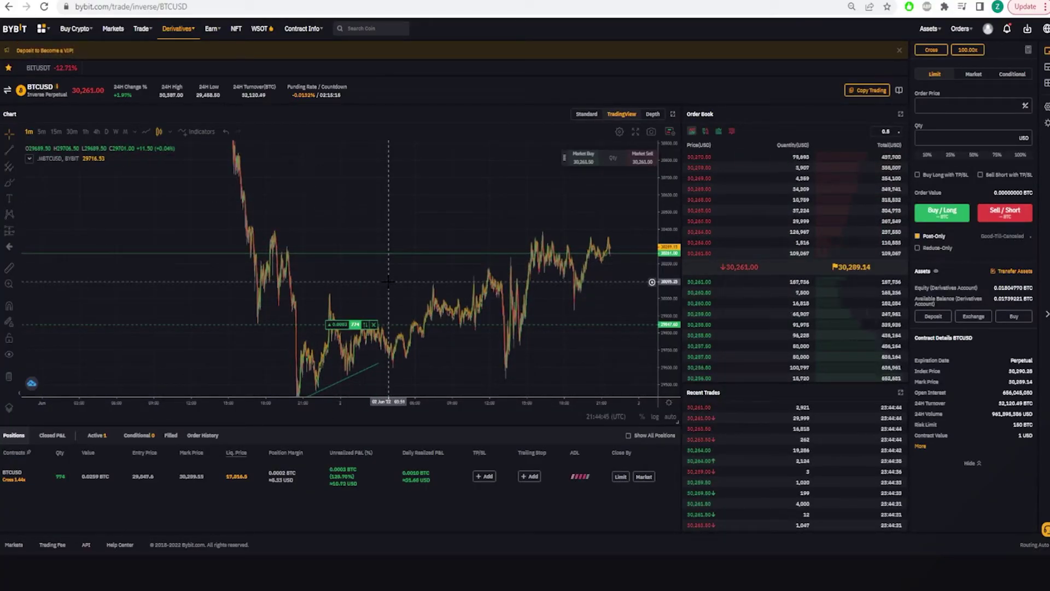
scroll(388, 278, "up", 4)
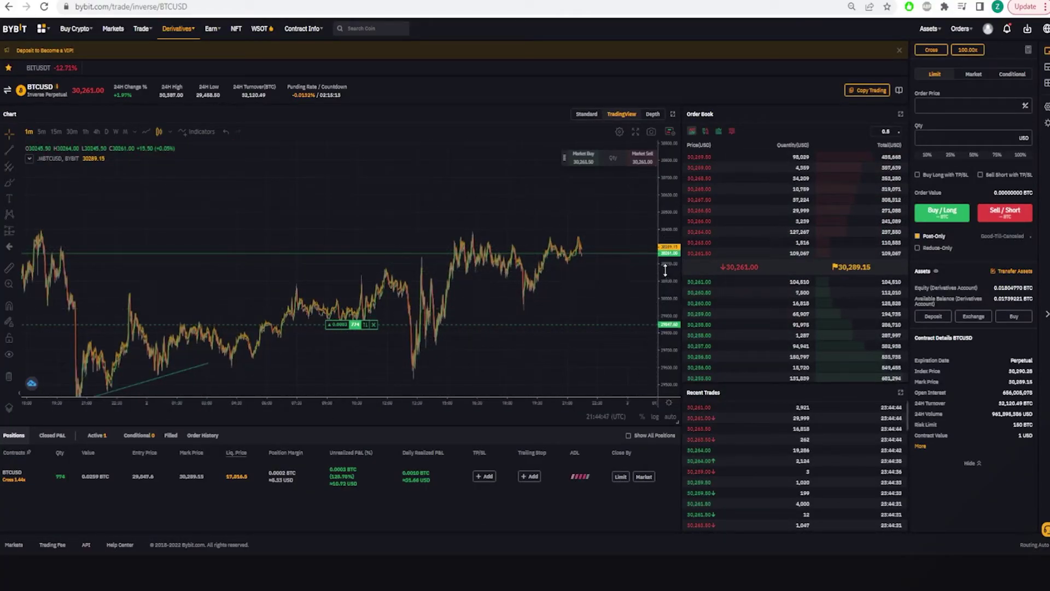
left_click_drag(665, 272, 634, 142)
scroll(583, 254, "up", 7)
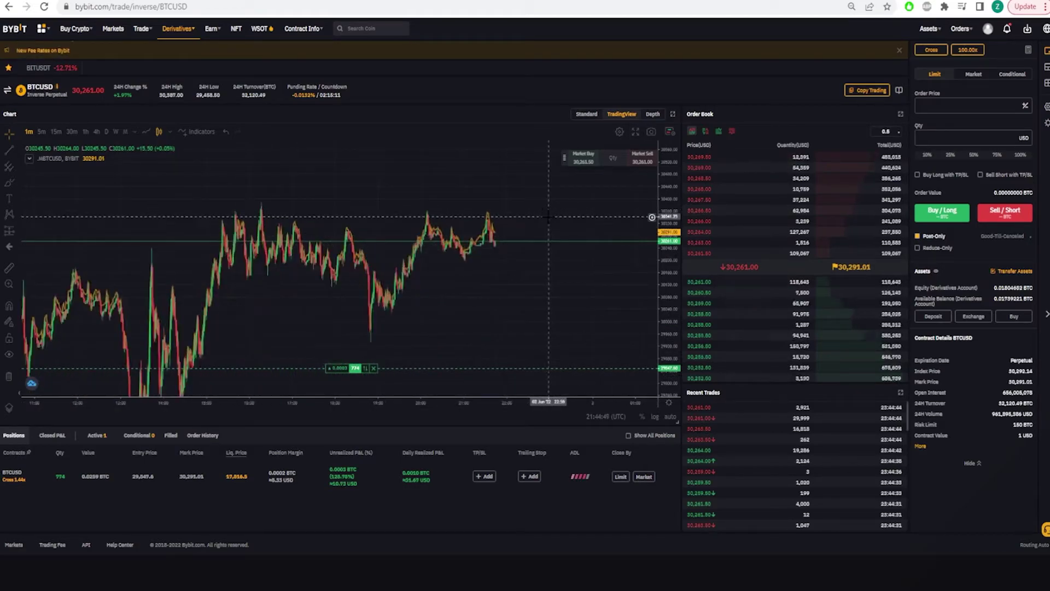
scroll(546, 212, "down", 5)
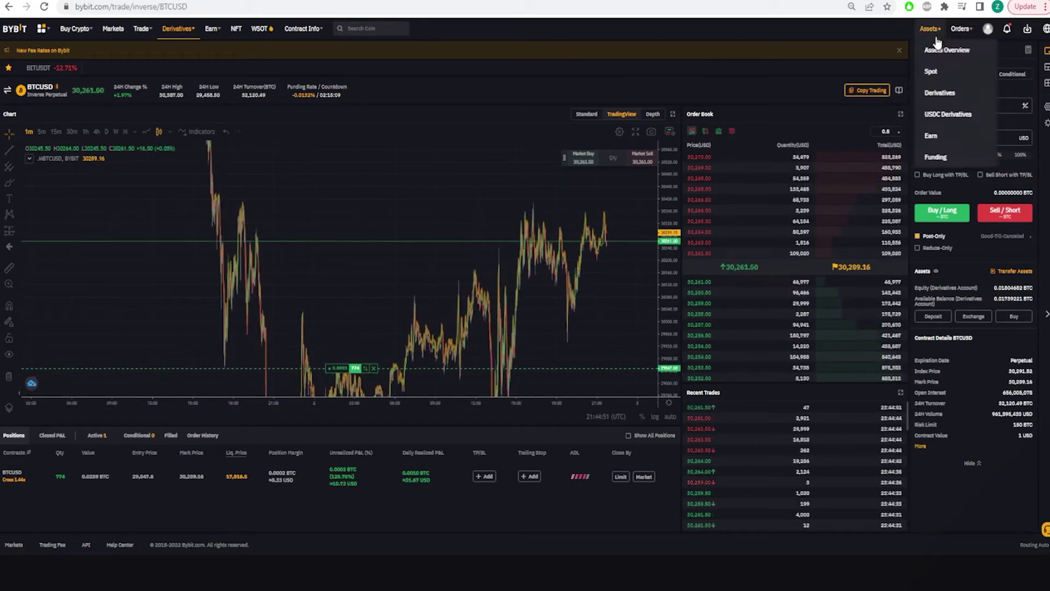
Step: Switch to Bybit, open the account's API management page and start creating a new API key
mouse_move(990, 36)
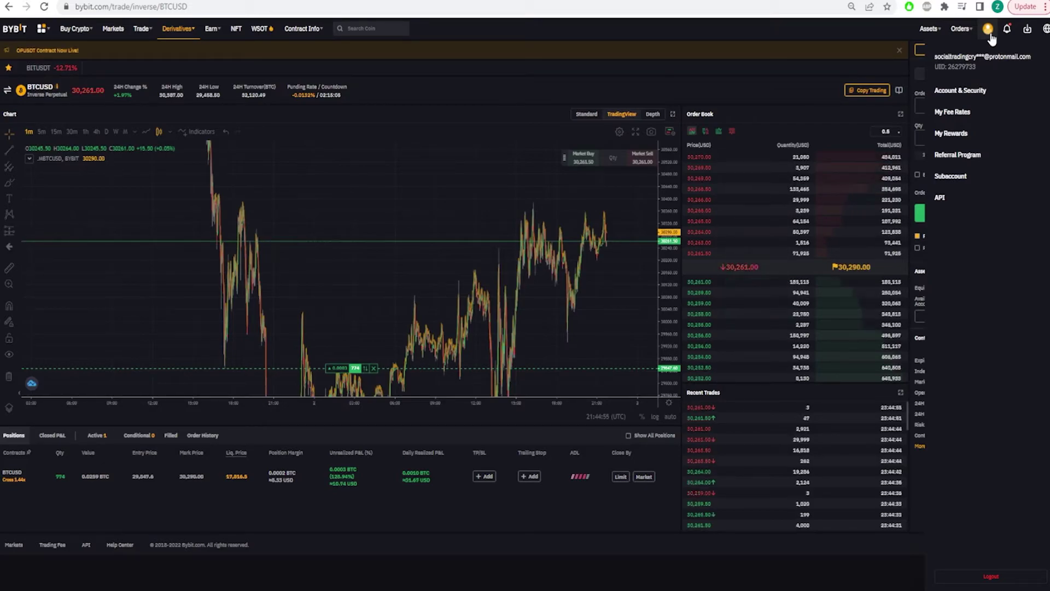
left_click(938, 200)
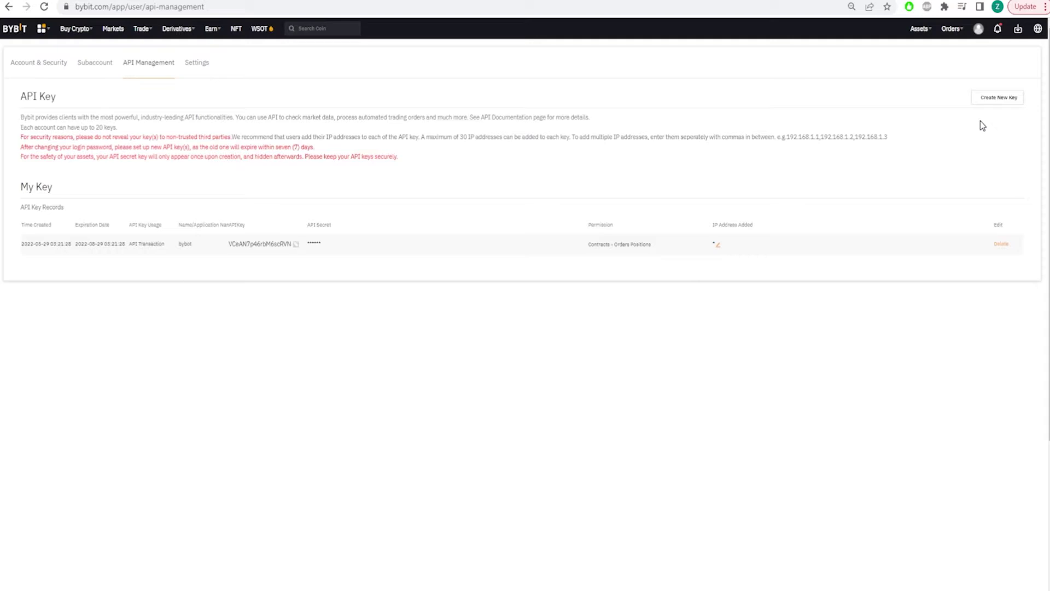
left_click(996, 96)
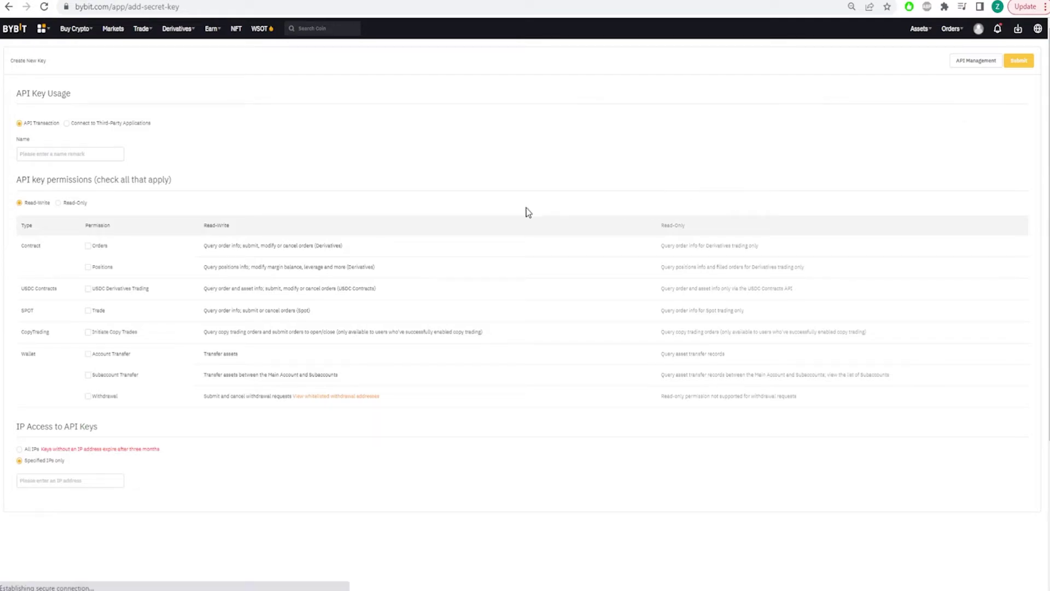
scroll(422, 296, "down", 1)
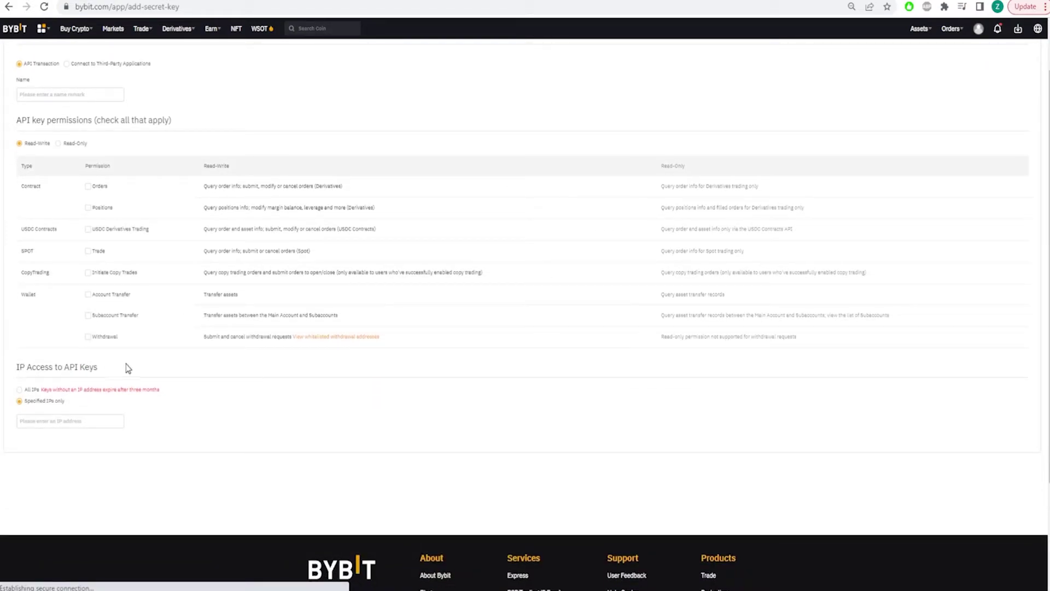
scroll(110, 339, "up", 1)
Step: Name the new API key random and grant it the Contract permissions Orders and Positions
left_click(29, 154)
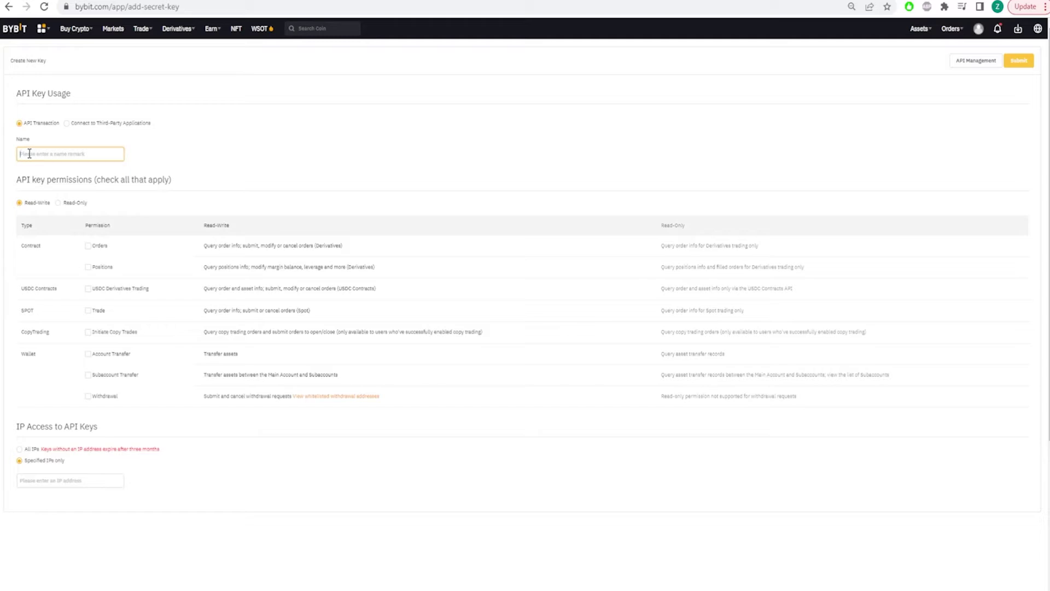
type("random")
scroll(30, 172, "down", 2)
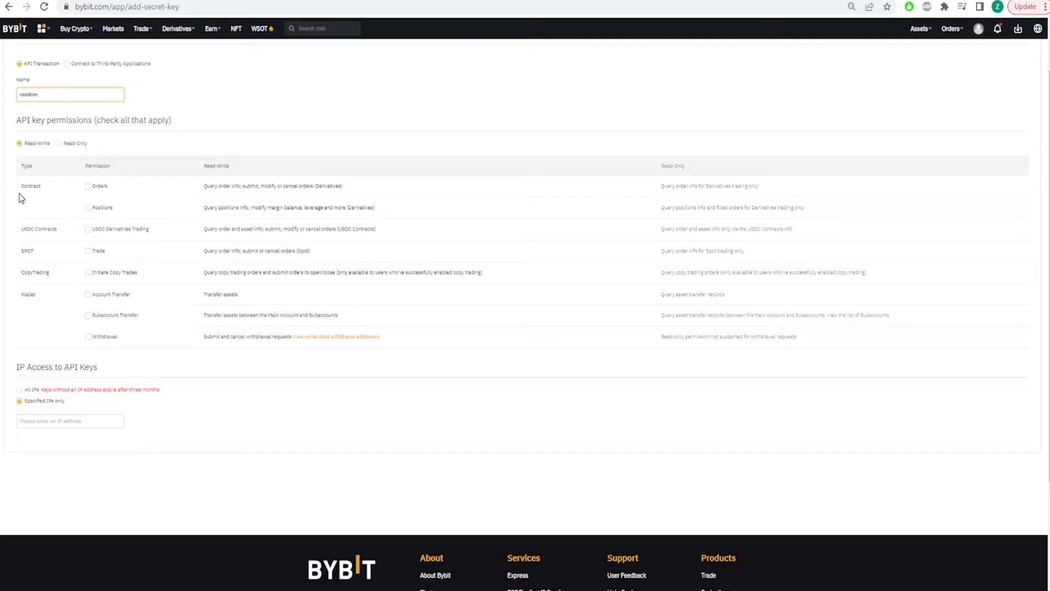
left_click_drag(30, 189, 41, 188)
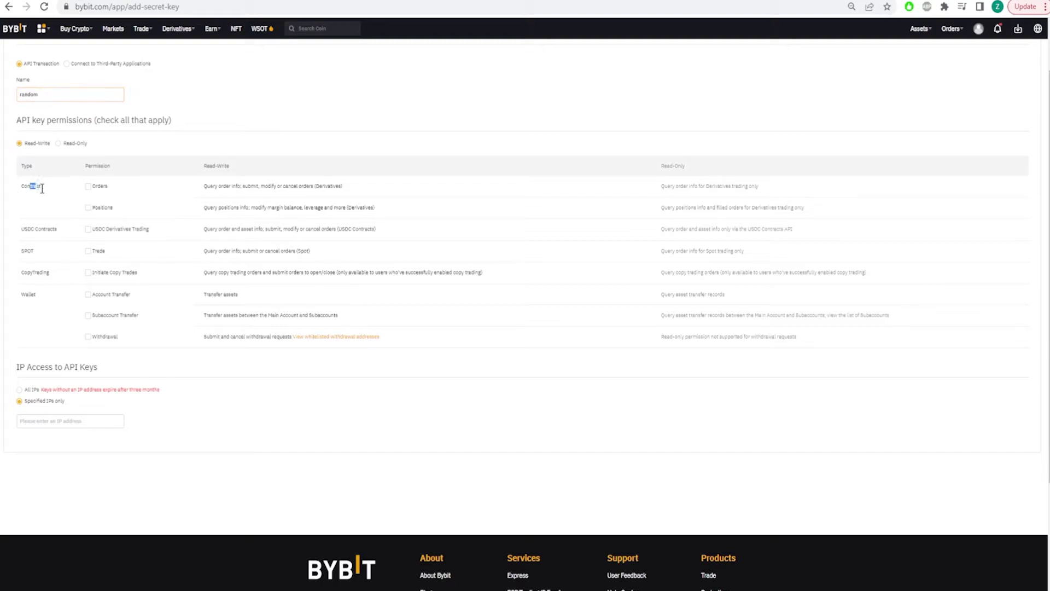
left_click(87, 187)
left_click(89, 210)
scroll(26, 339, "down", 1)
Step: Set the IP access of the new API key to All IPs
left_click_drag(21, 309, 39, 307)
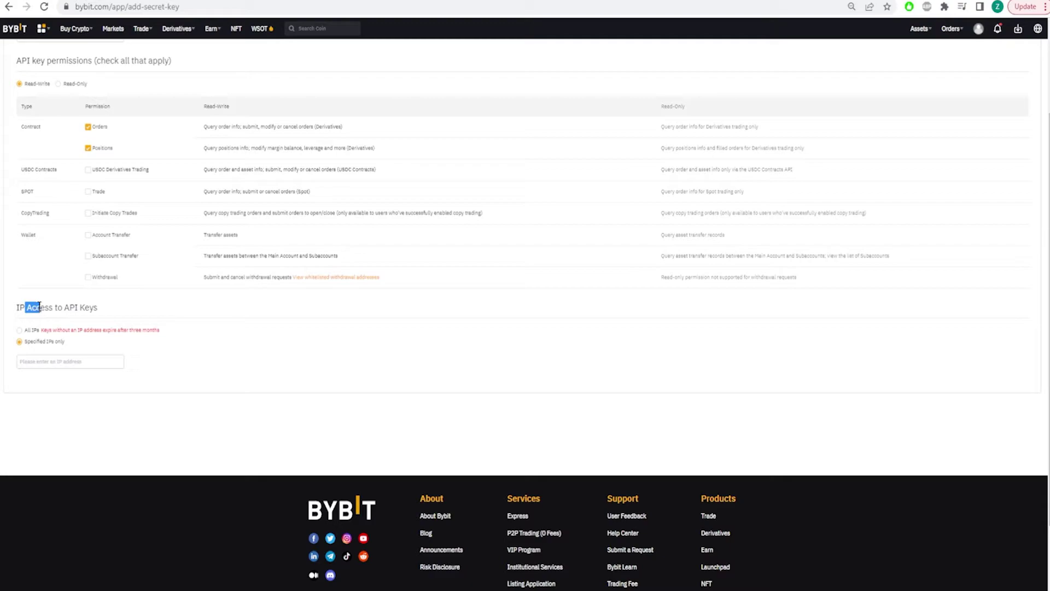
left_click(21, 335)
left_click(21, 331)
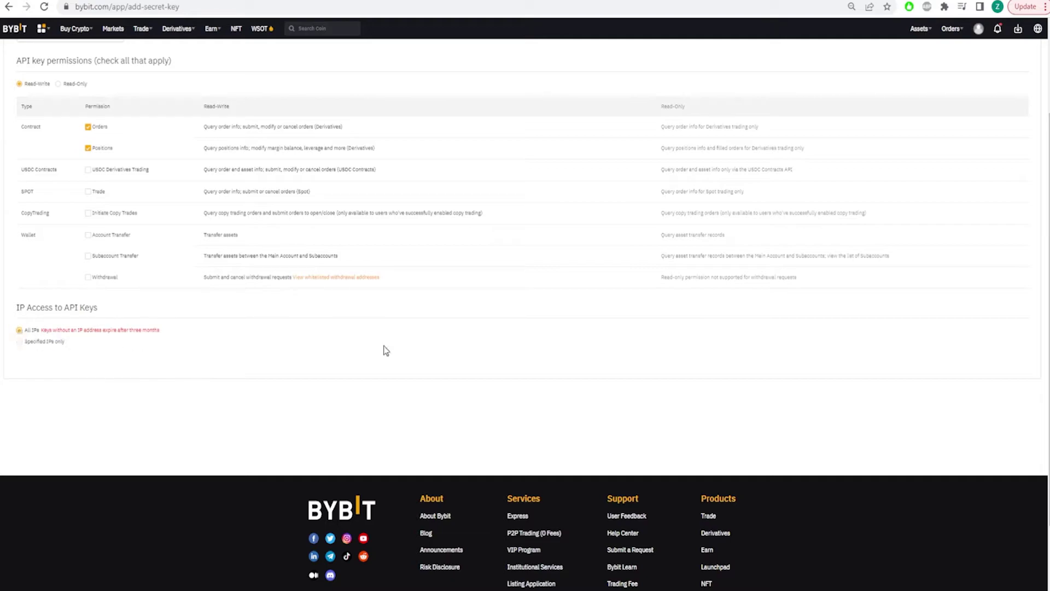
scroll(384, 347, "up", 3)
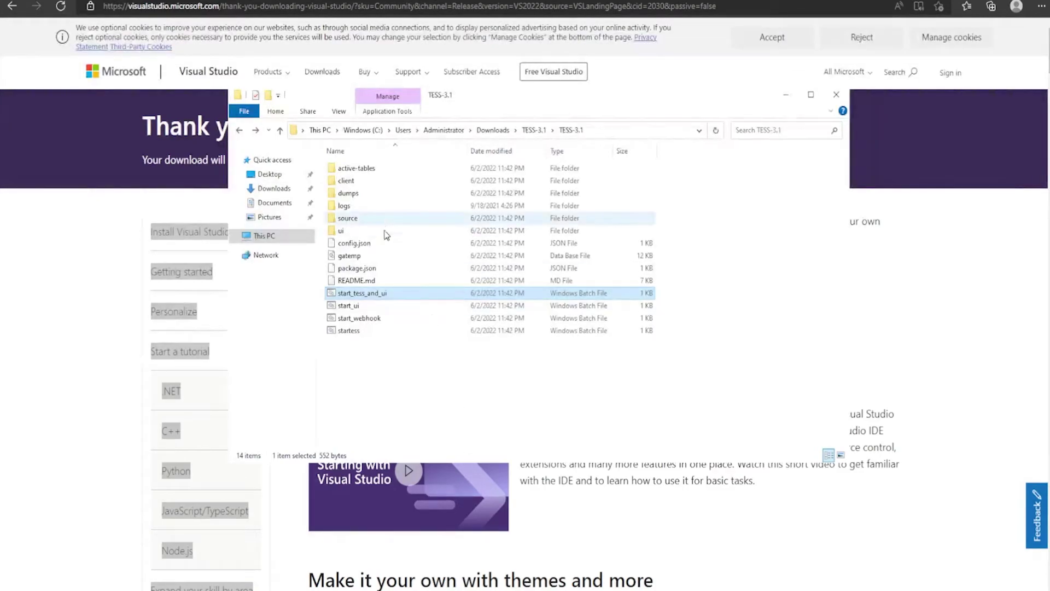
Step: Open config.json from the TESS-3.1 folder in Notepad and move its window toward the middle of the screen
left_click(363, 242)
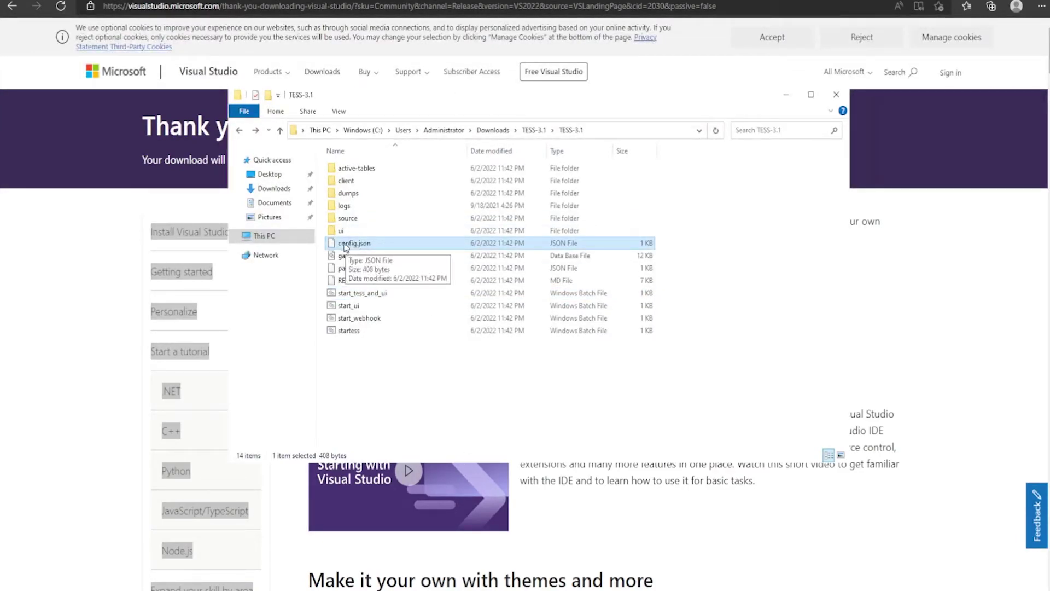
right_click(350, 246)
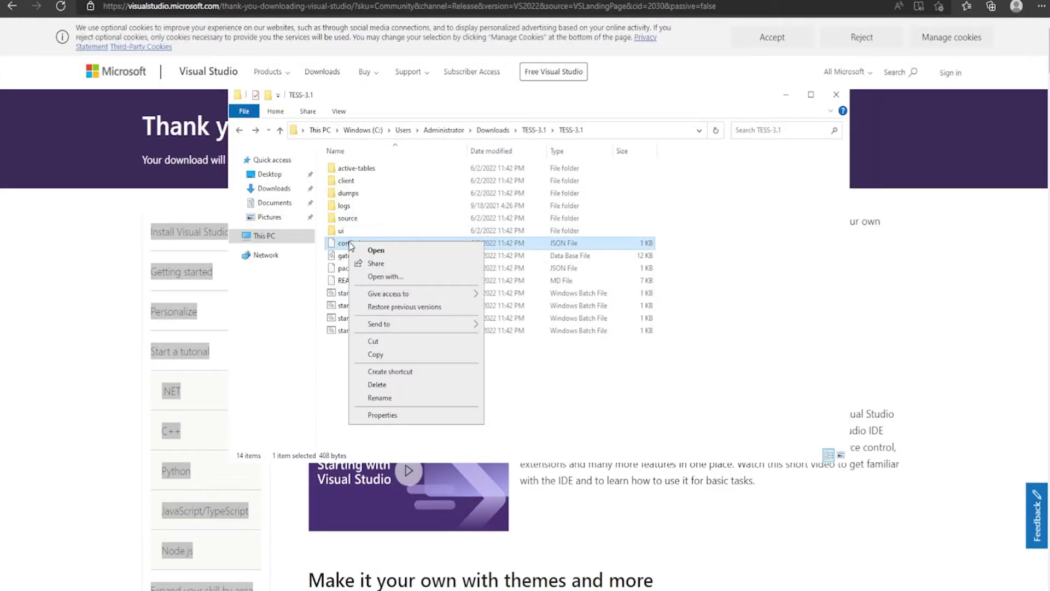
left_click(393, 277)
left_click(464, 252)
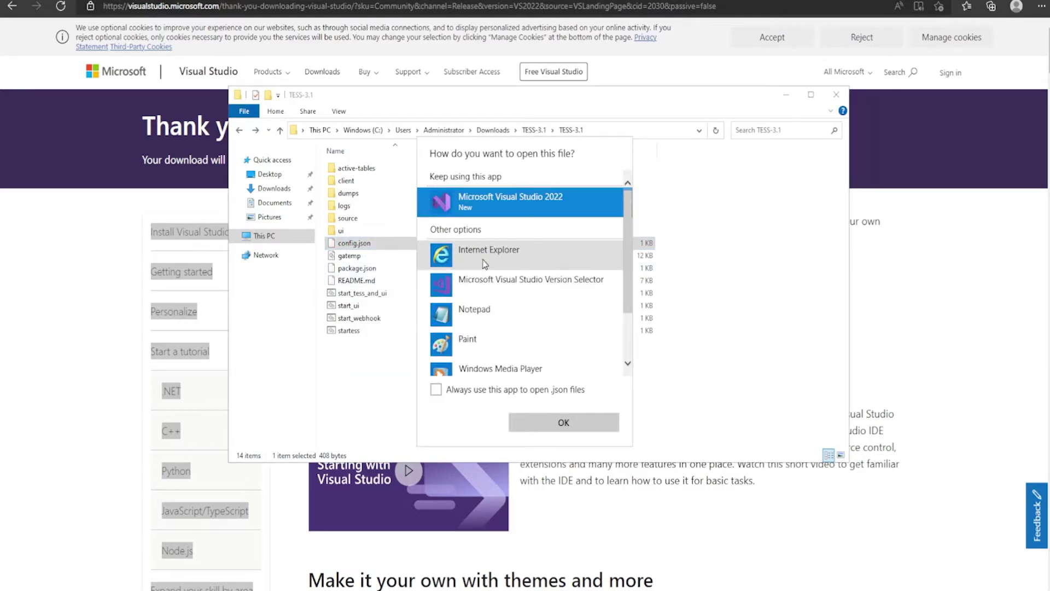
left_click(476, 322)
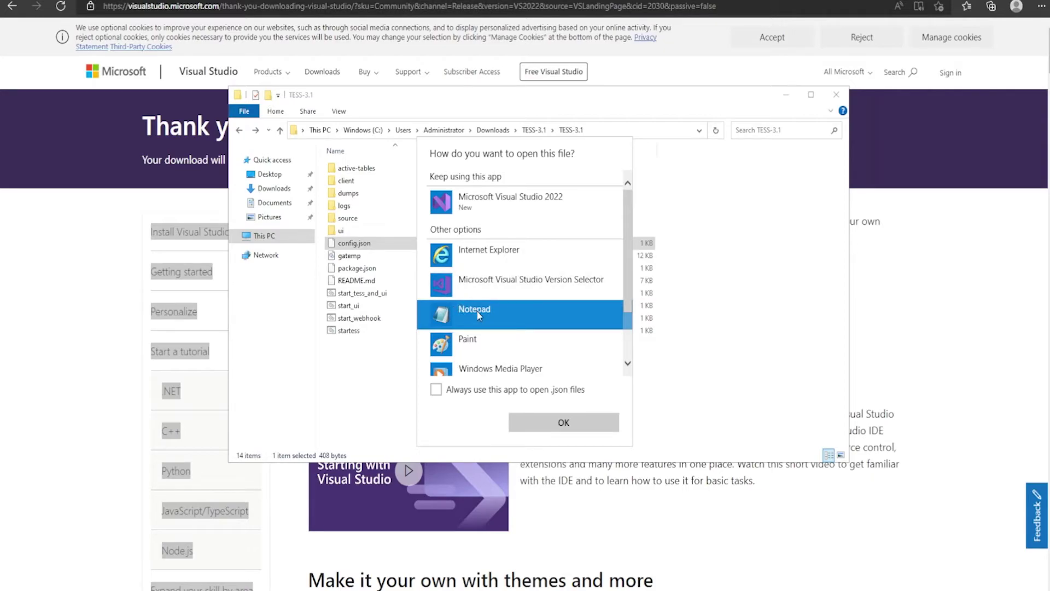
left_click(563, 422)
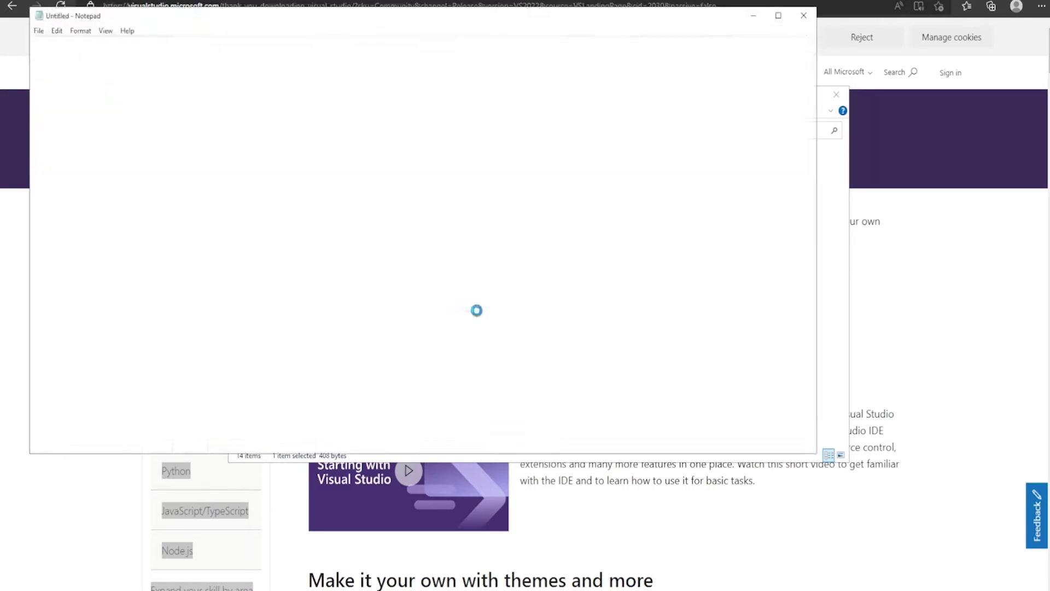
left_click_drag(244, 21, 558, 86)
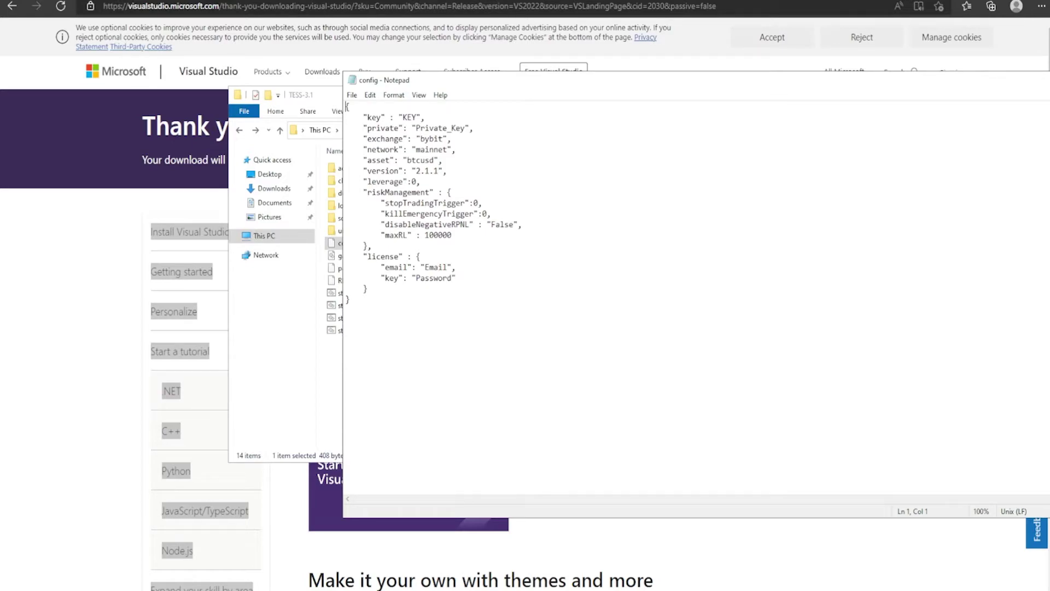
Step: Examine the key and private entries in the config file, where the Bybit API credentials belong
key("shift+Right")
key("shift+Right")
key("shift+Right")
key("Down")
key("shift+Right")
key("shift+Right")
key("shift+Right")
key("shift+Right")
key("shift+Right")
key("shift+Right")
key("shift+Right")
key("shift+Right")
key("shift+Right")
key("shift+Right")
key("shift+Right")
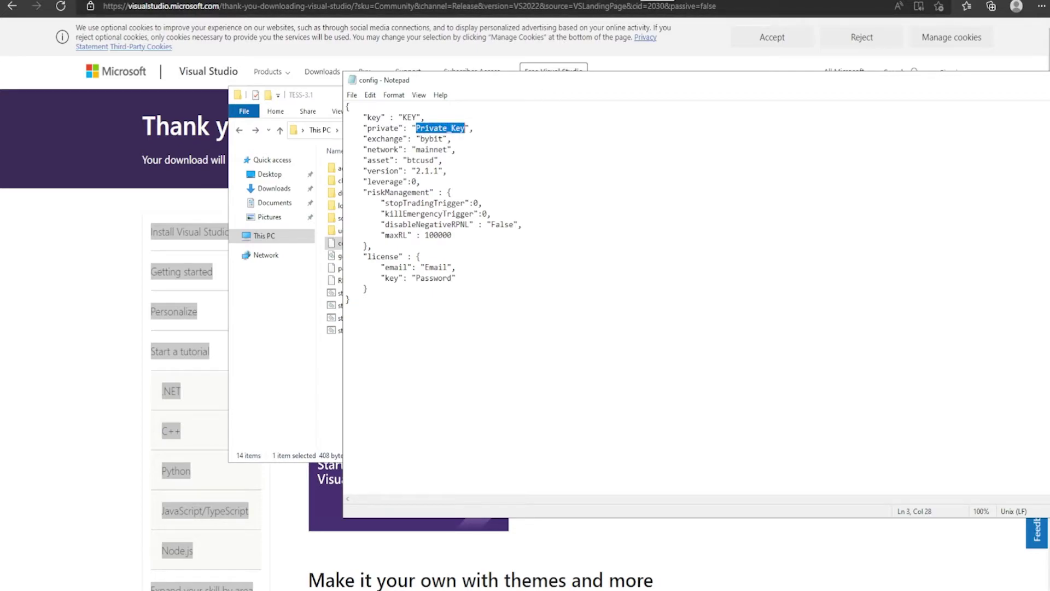
left_click_drag(403, 117, 464, 128)
left_click_drag(403, 117, 464, 128)
Step: Examine the license email and key entries in the config file and compare them with the API key entries
mouse_move(425, 267)
left_mouse_down()
mouse_move(444, 267)
mouse_move(432, 278)
mouse_move(455, 268)
mouse_move(417, 267)
mouse_move(444, 278)
mouse_move(412, 278)
left_mouse_up()
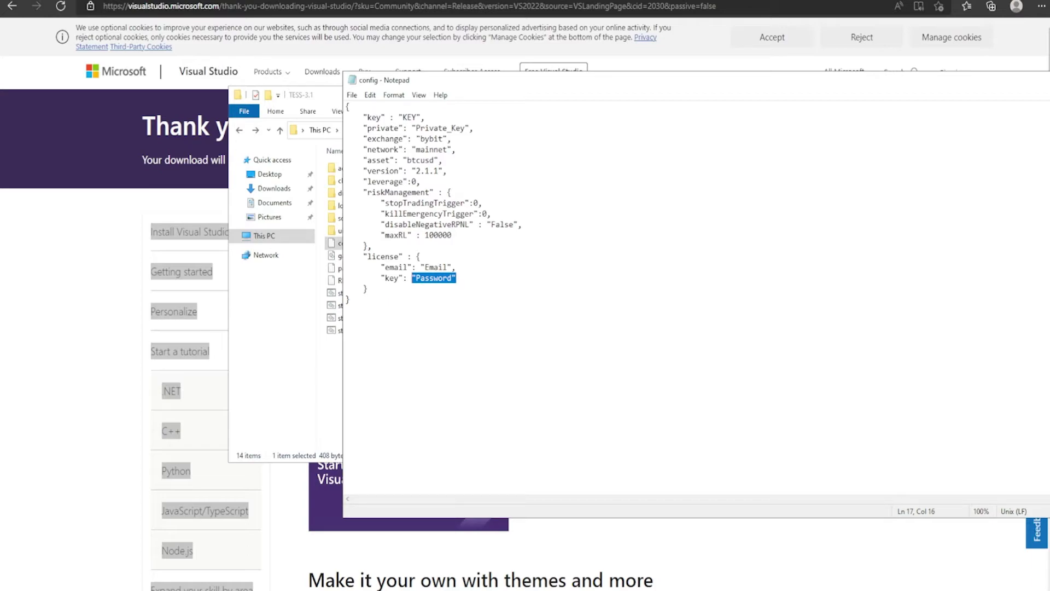
left_click(428, 267)
left_click_drag(424, 267, 452, 278)
left_click_drag(448, 267, 425, 267)
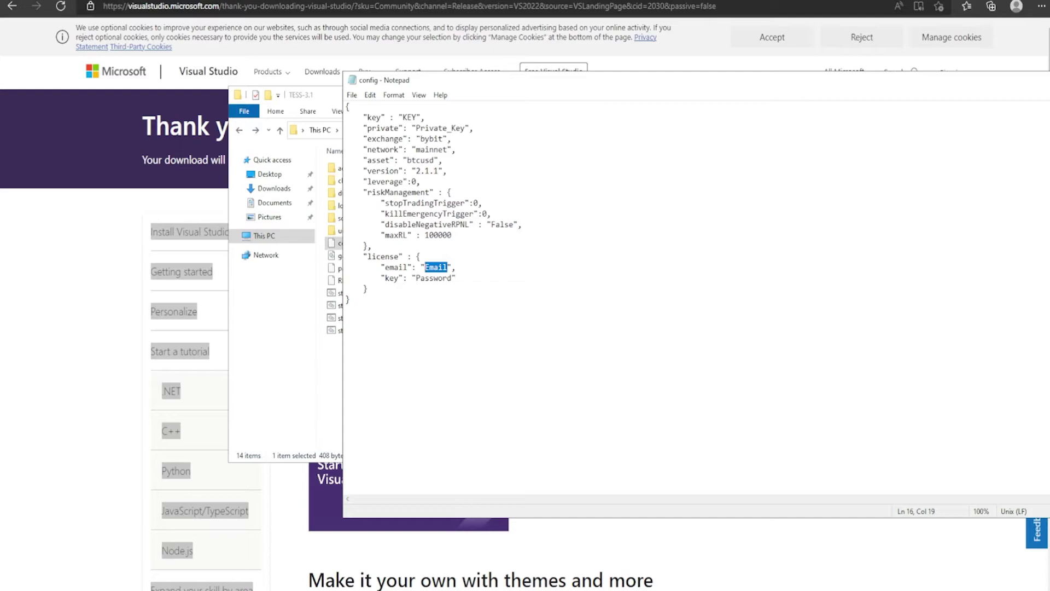
left_click_drag(402, 117, 418, 117)
left_click_drag(368, 117, 465, 128)
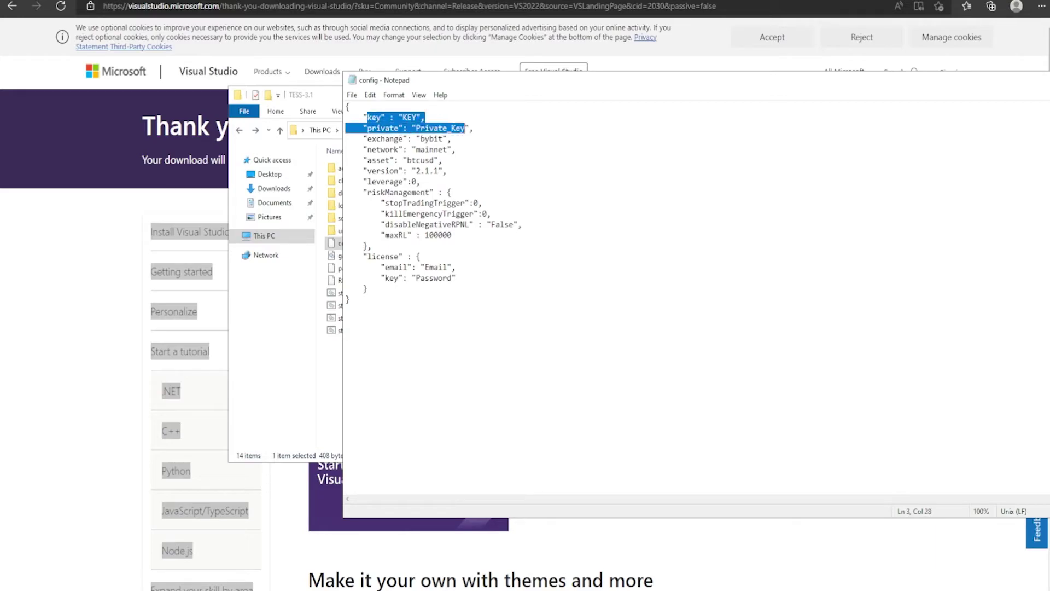
left_click_drag(385, 267, 456, 278)
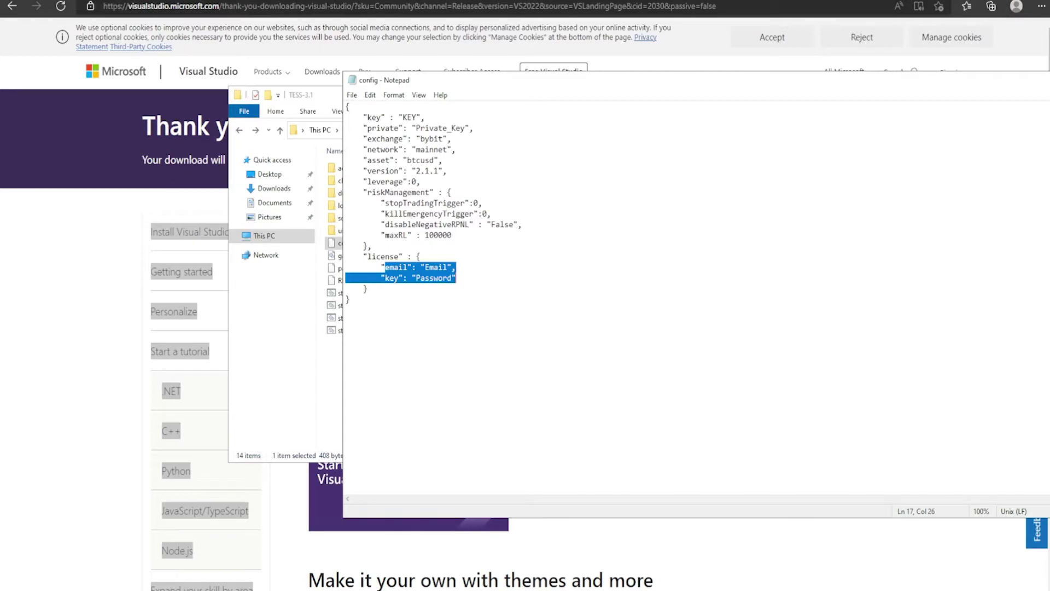
left_click(449, 267)
left_click_drag(448, 278, 429, 278)
left_click(351, 94)
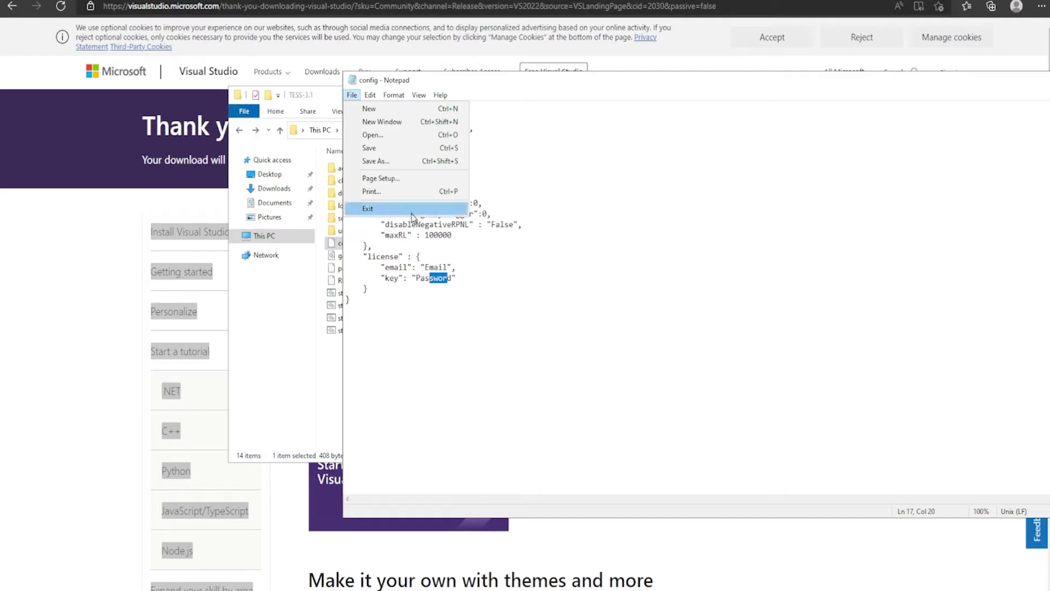
left_click_drag(681, 86, 574, 97)
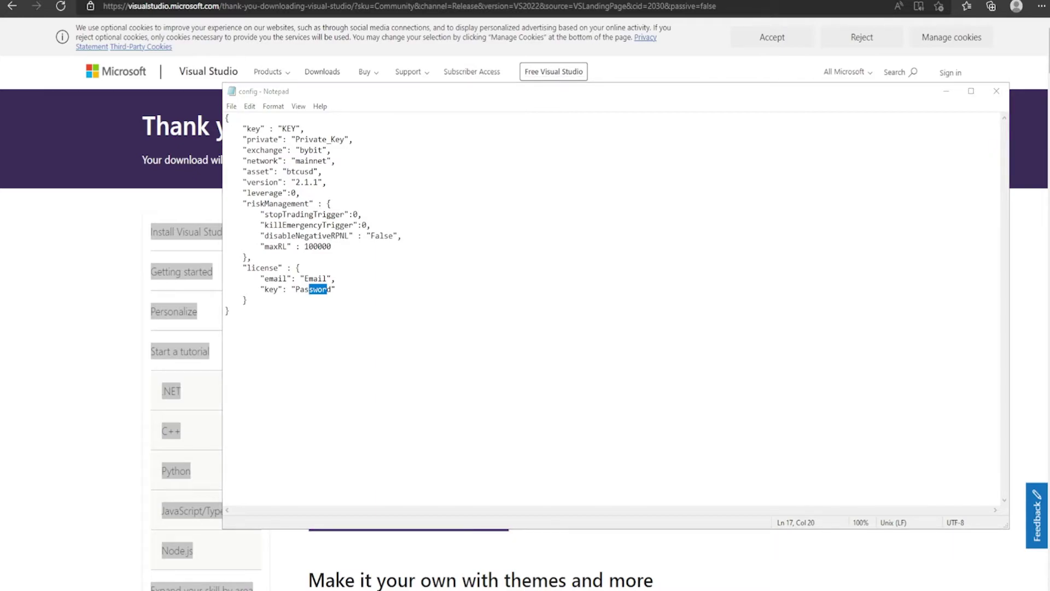
left_click_drag(276, 2, 1049, 129)
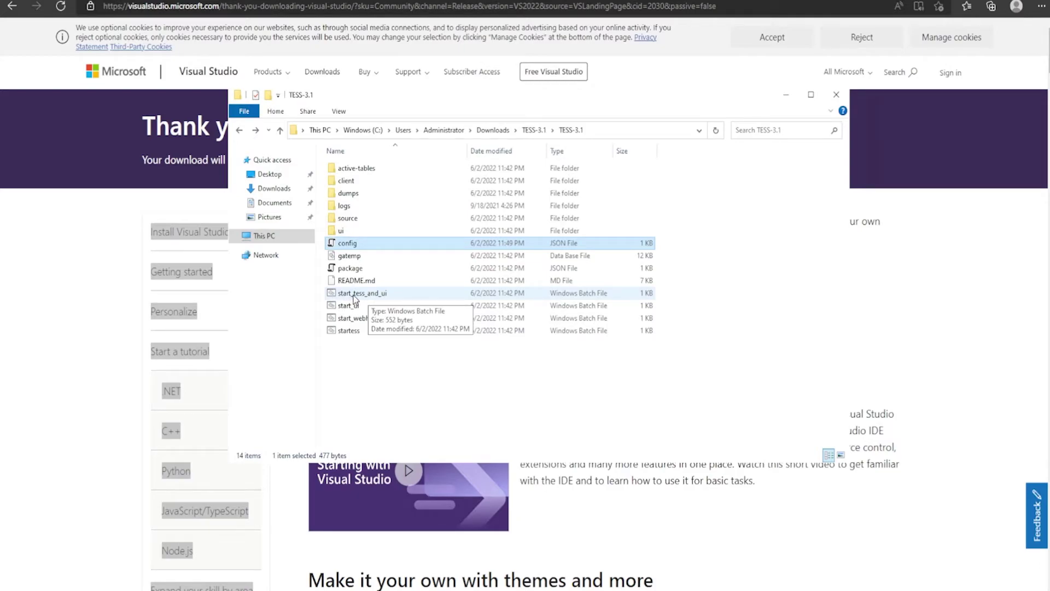
Step: Run the start_tess_and_ui batch file despite the SmartScreen warning and move the genesis-bot-install-7050 window clear of the other console
left_click(354, 300)
double_click(354, 298)
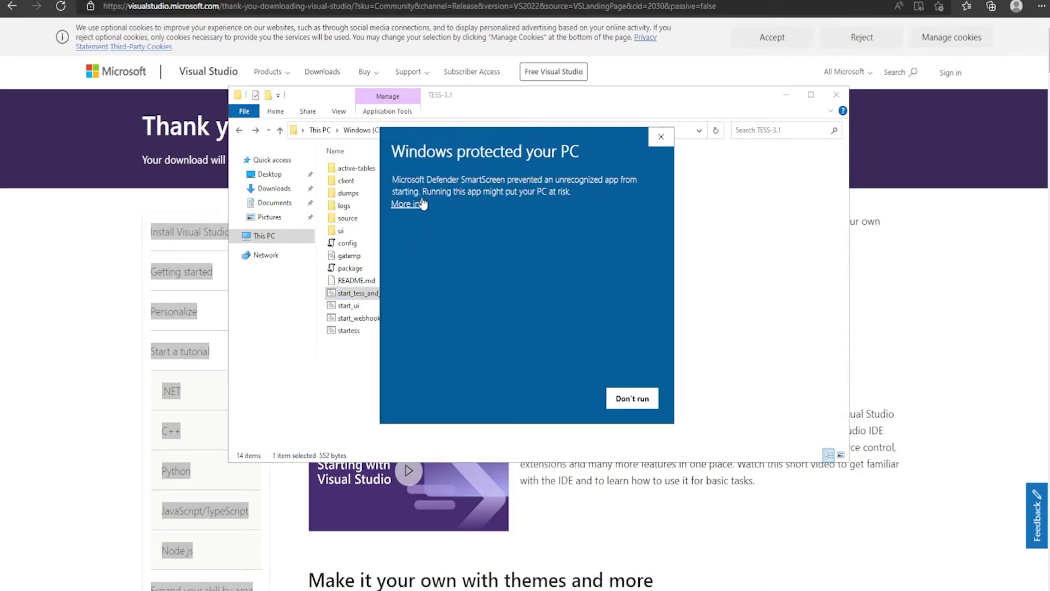
left_click(413, 204)
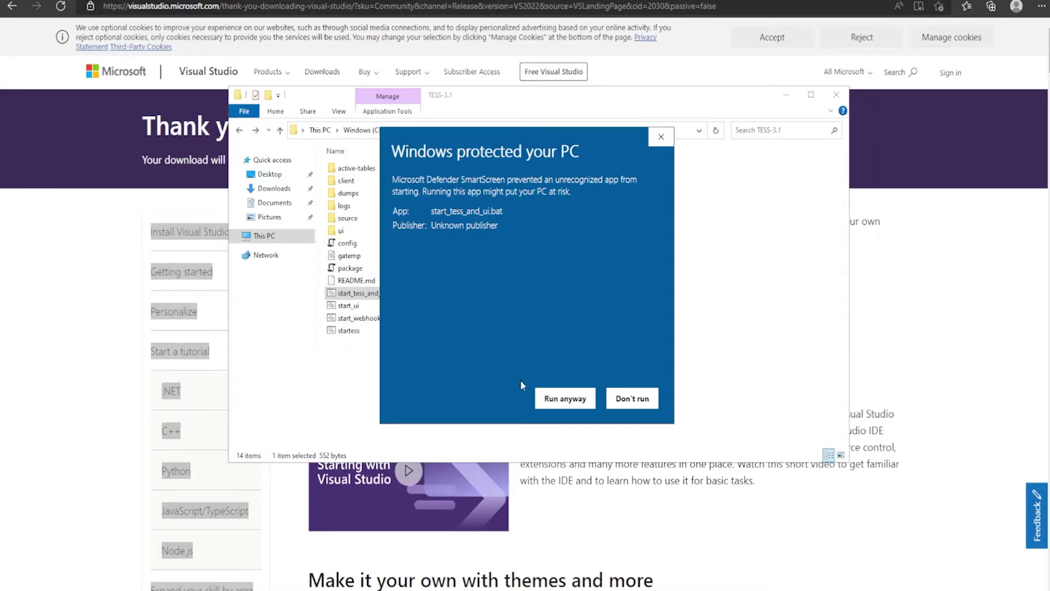
left_click(552, 397)
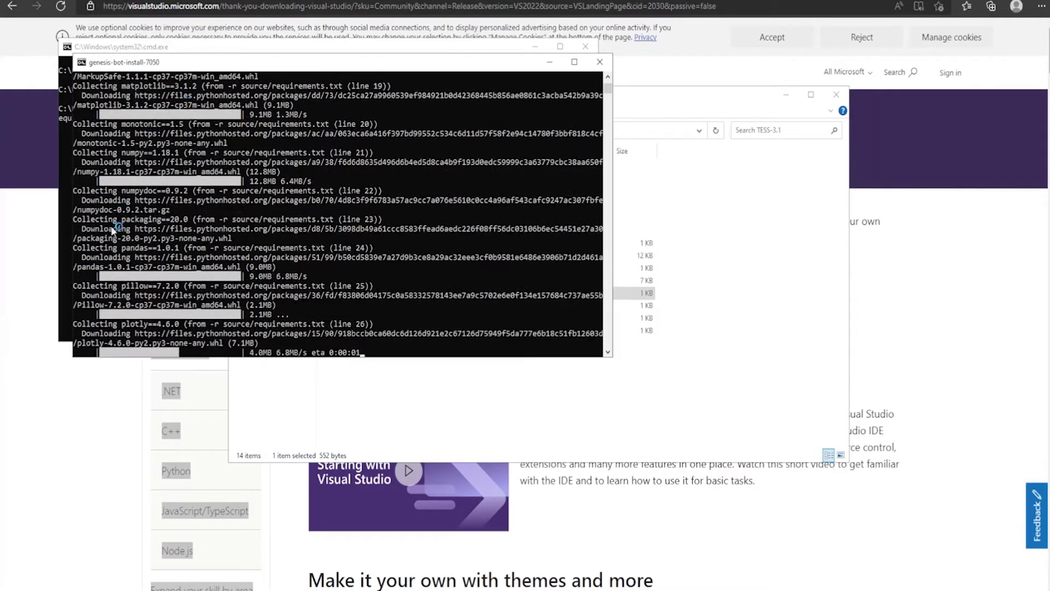
left_click_drag(262, 64, 607, 103)
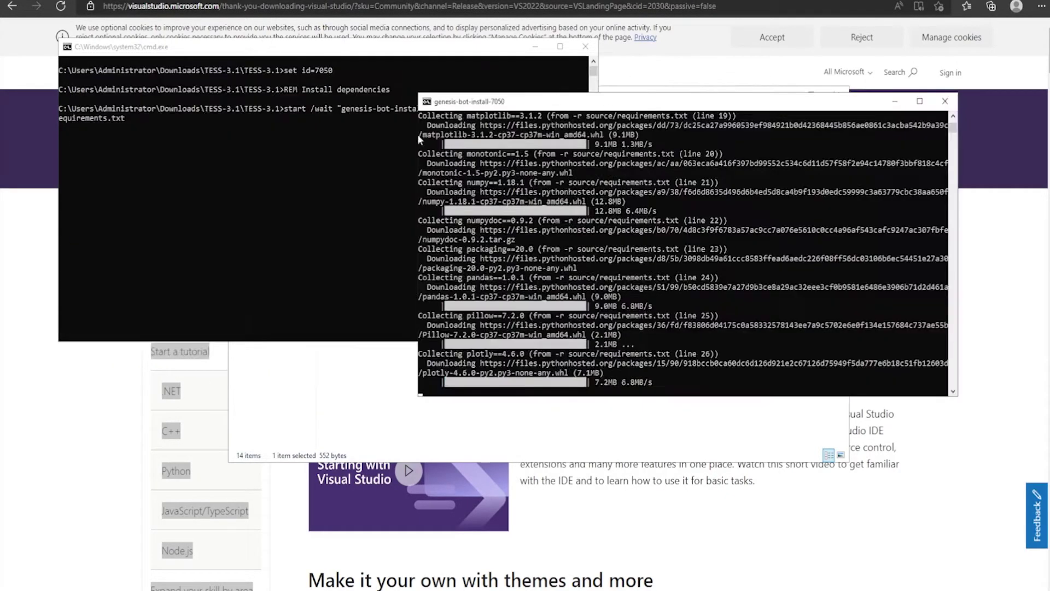
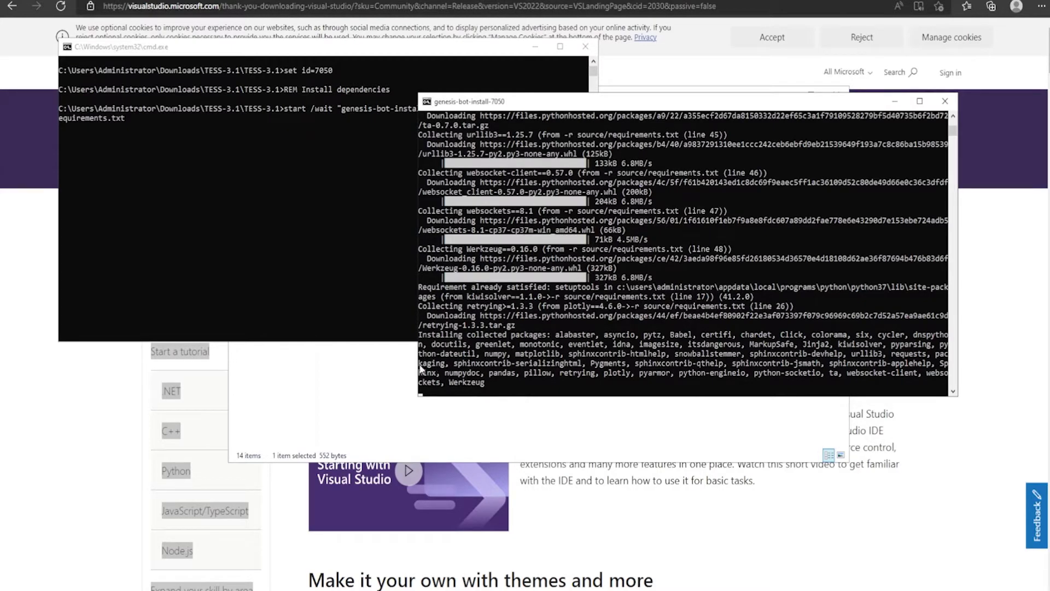
left_click_drag(569, 107, 555, 132)
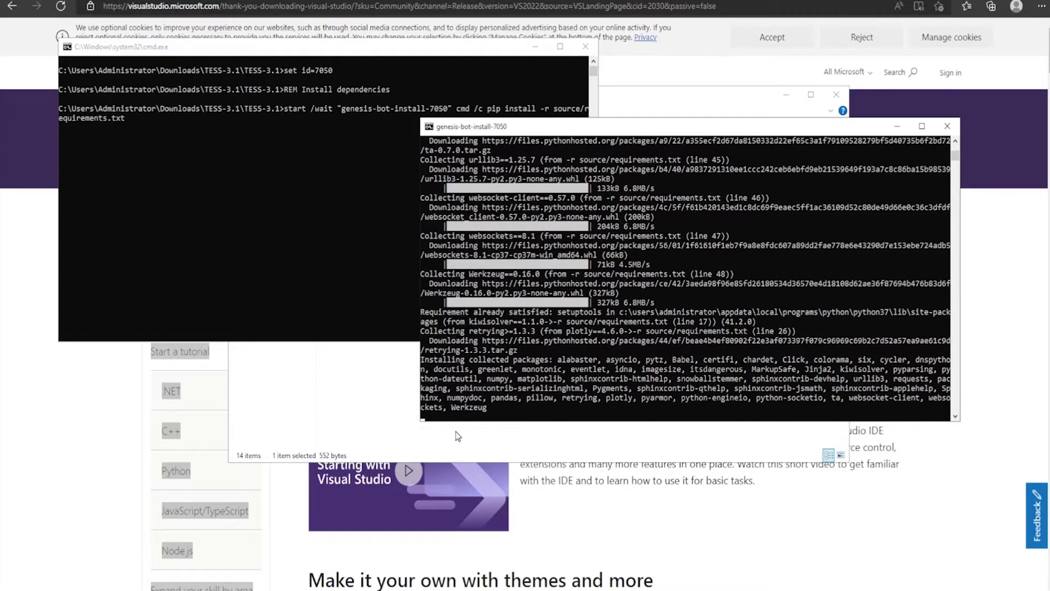
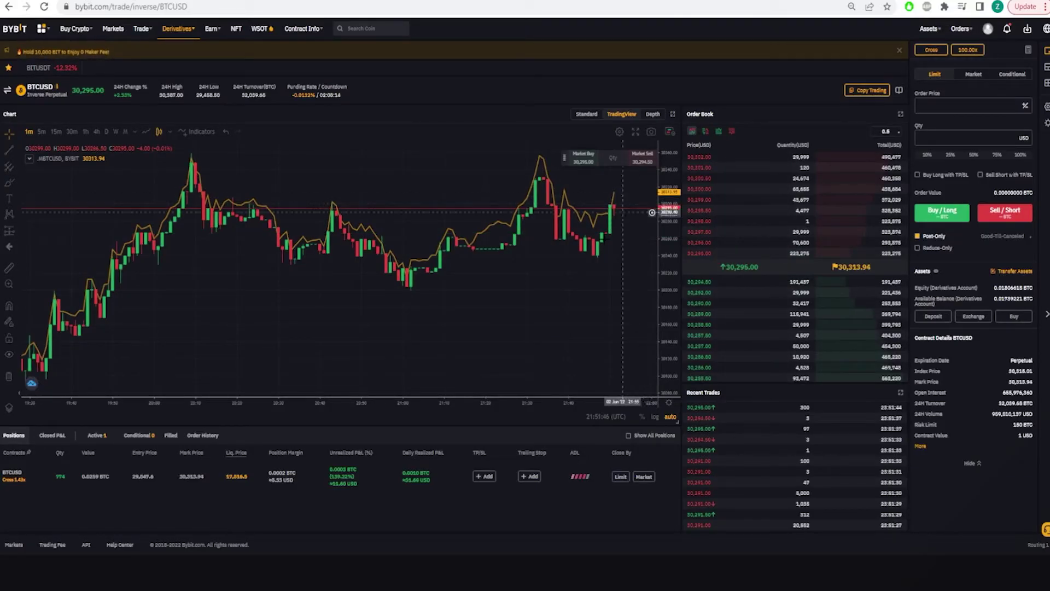
Step: View a longer span of Bybit's BTCUSD chart, then switch to the sidewayNewthinggyy Google spreadsheet and examine its trading table rows
scroll(623, 212, "down", 5)
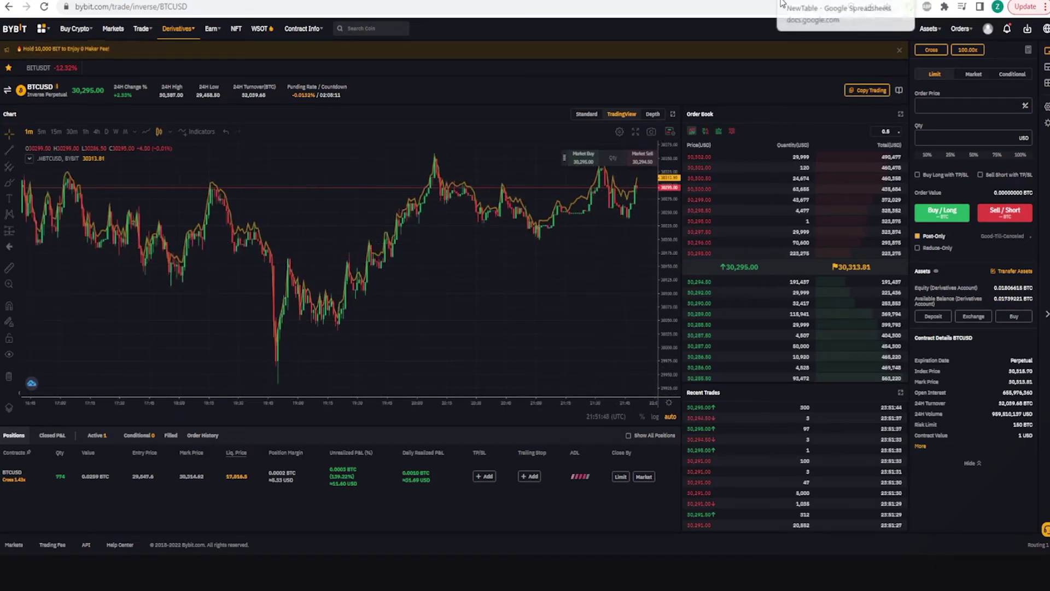
left_click(689, 0)
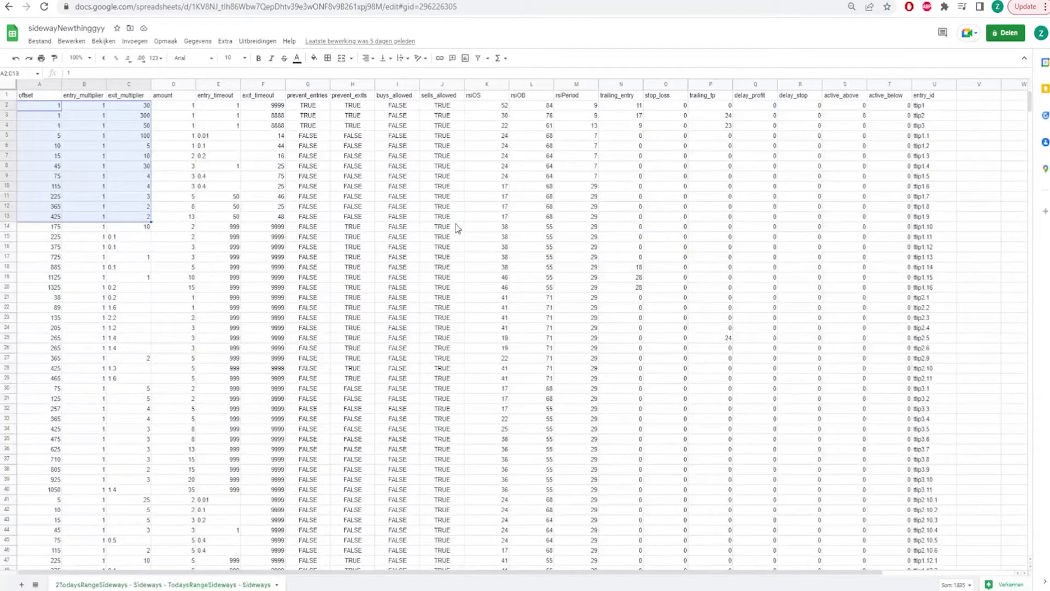
left_click(497, 258)
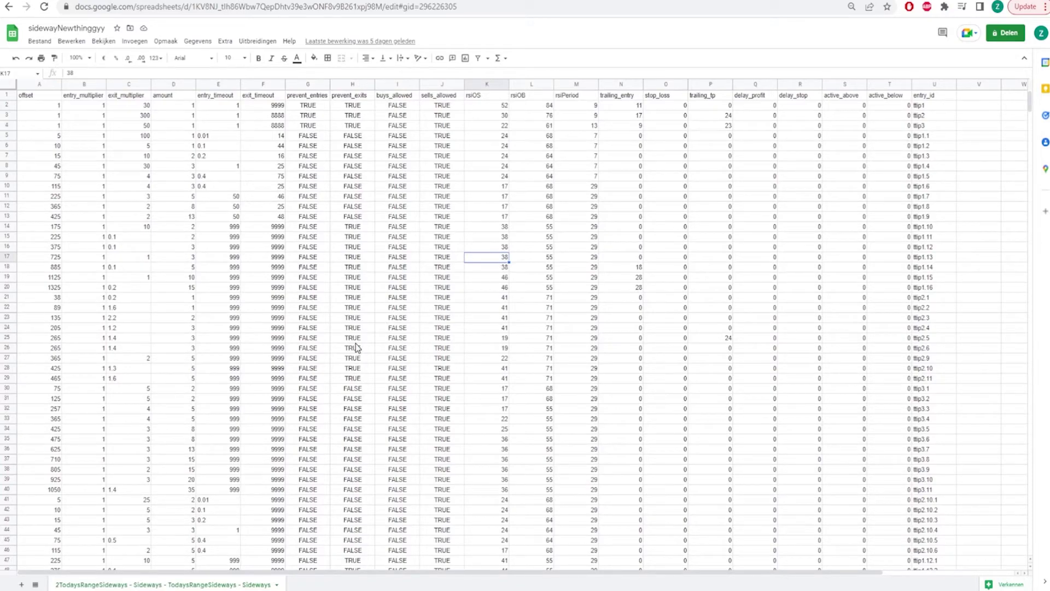
scroll(356, 348, "down", 10)
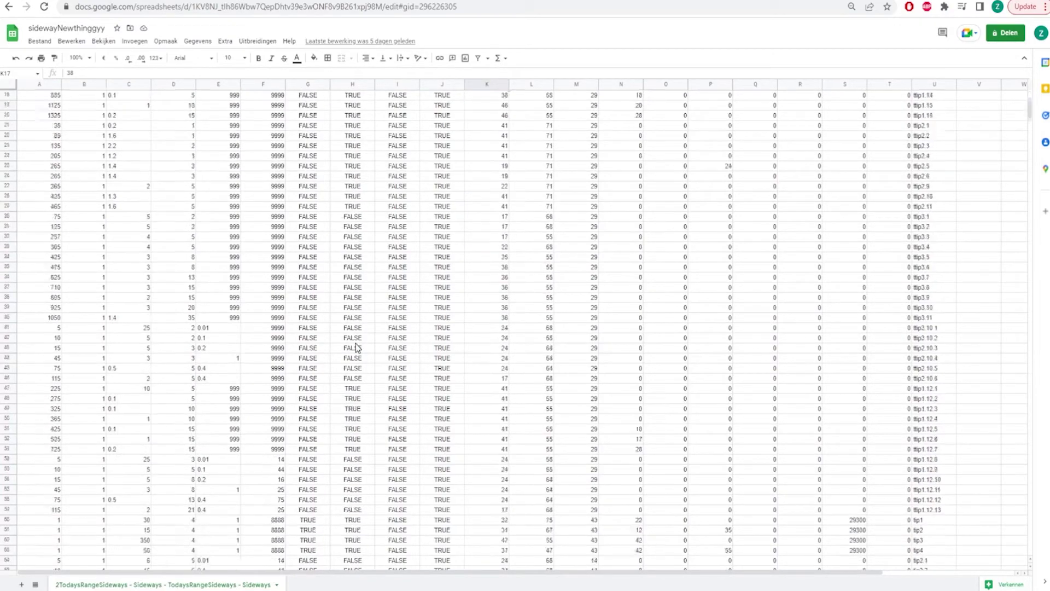
Step: Examine the remaining tip and dip rows of the sidewayNewthinggyy trading table
scroll(357, 347, "down", 12)
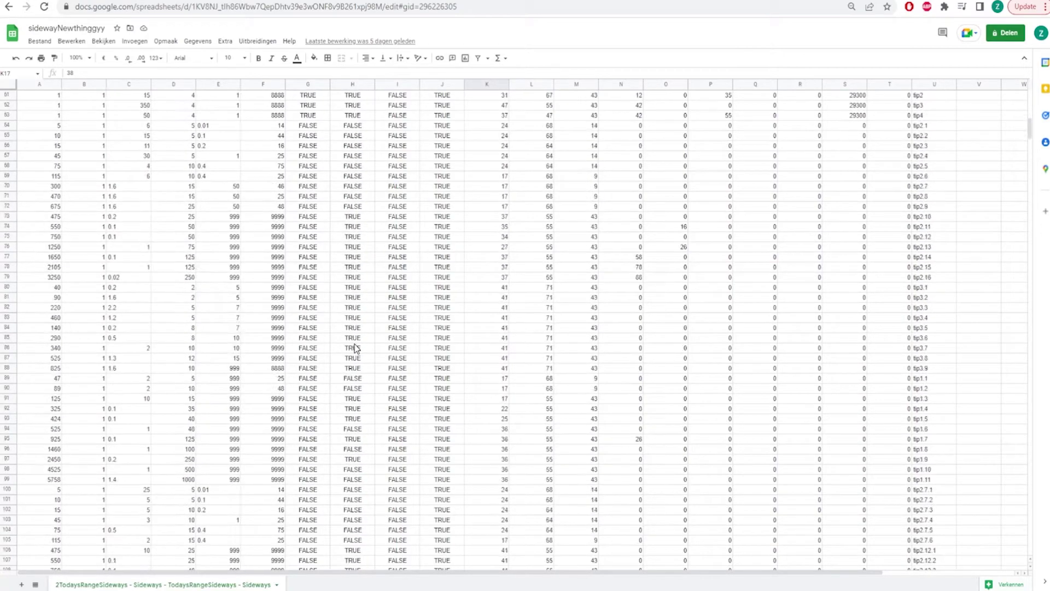
scroll(354, 349, "down", 13)
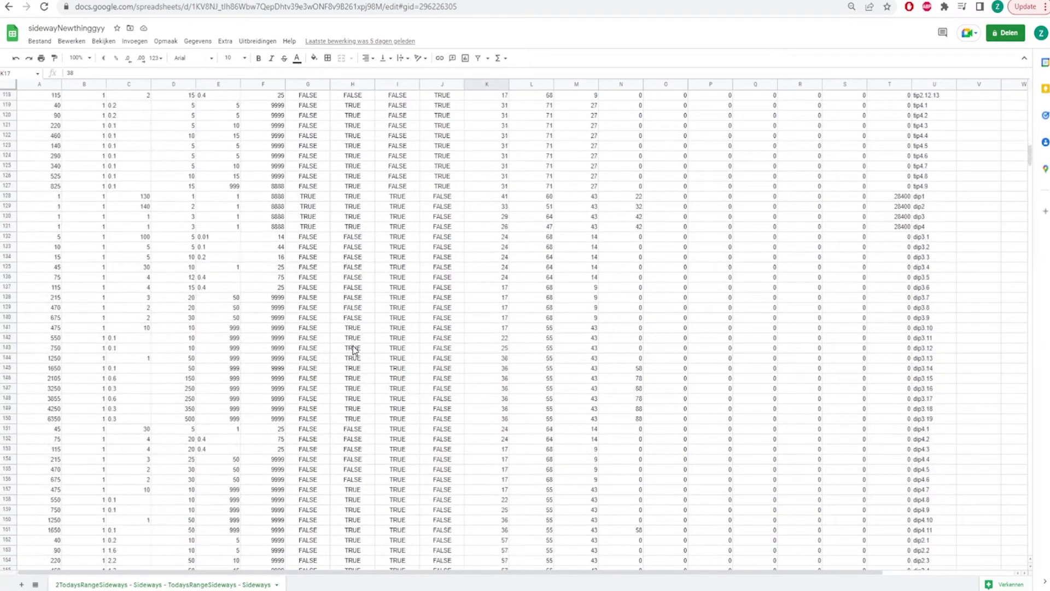
scroll(354, 349, "down", 7)
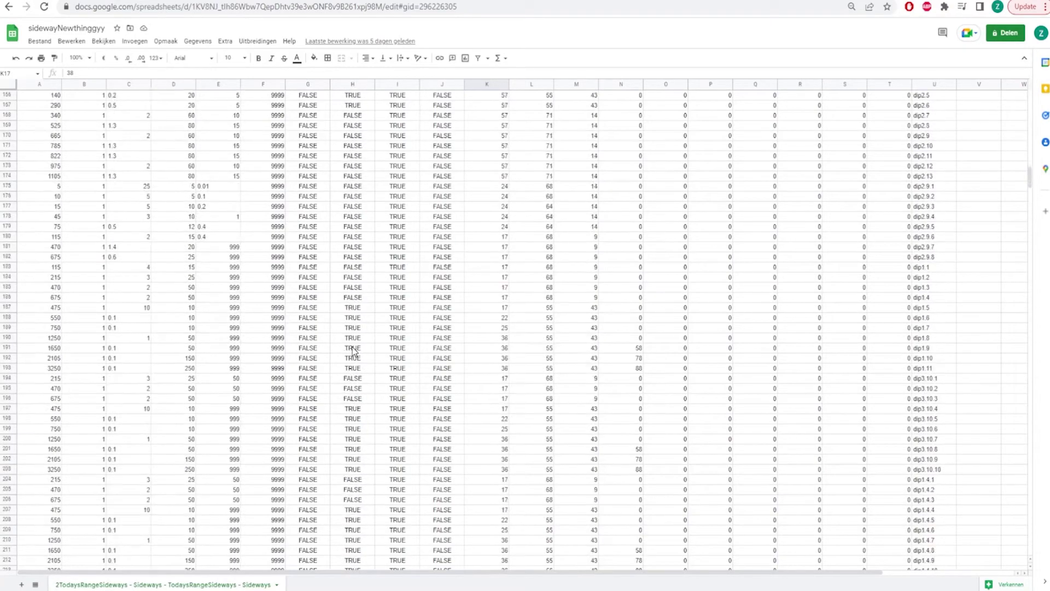
Step: Switch to Bybit's BTCUSD trading page and view a longer time span of the chart with an adjusted price scale
left_click(719, 0)
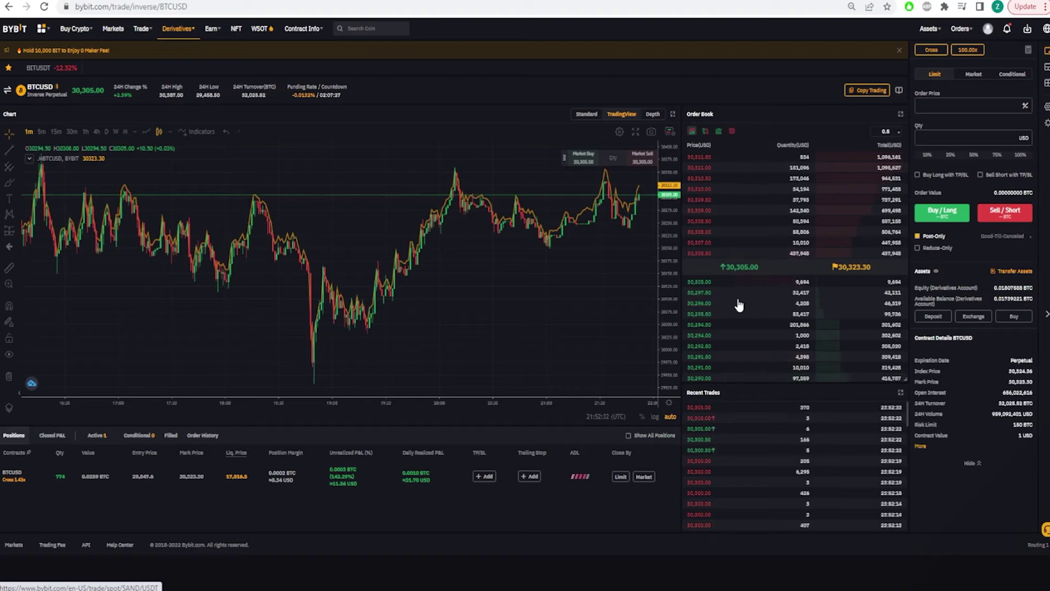
scroll(625, 222, "down", 5)
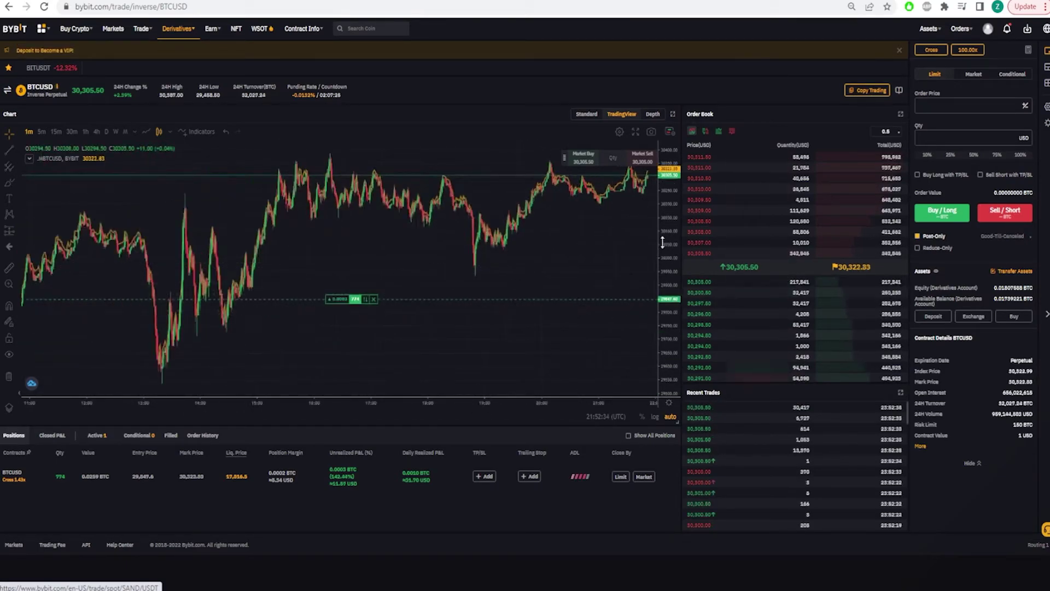
left_click_drag(625, 223, 589, 282)
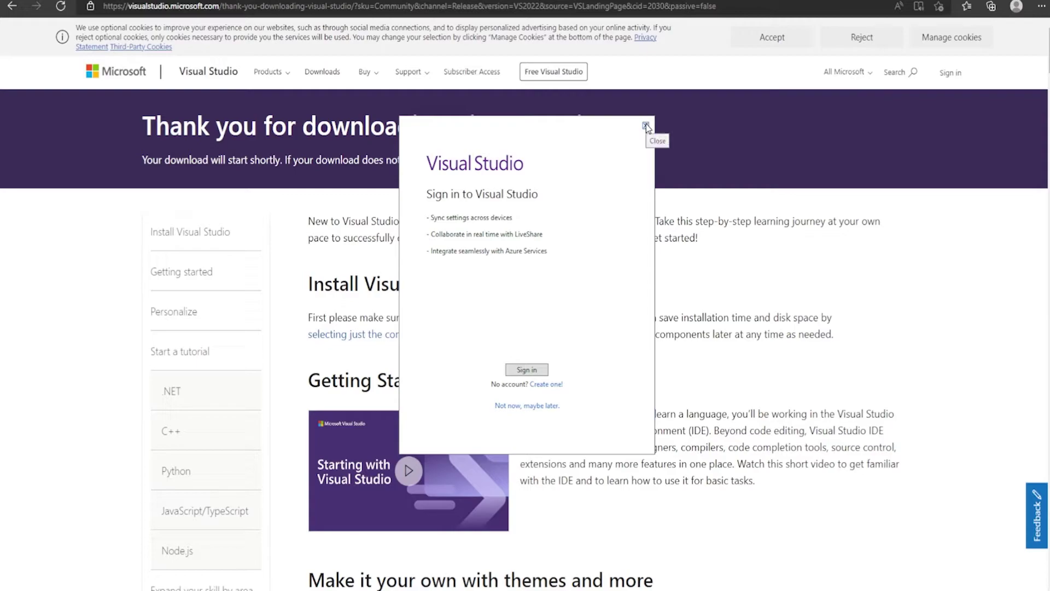
Step: Dismiss the Visual Studio sign-in prompt, close Visual Studio Installer, and bring the genesis-bot-install-7050 console to the front
left_click(646, 125)
left_click(545, 333)
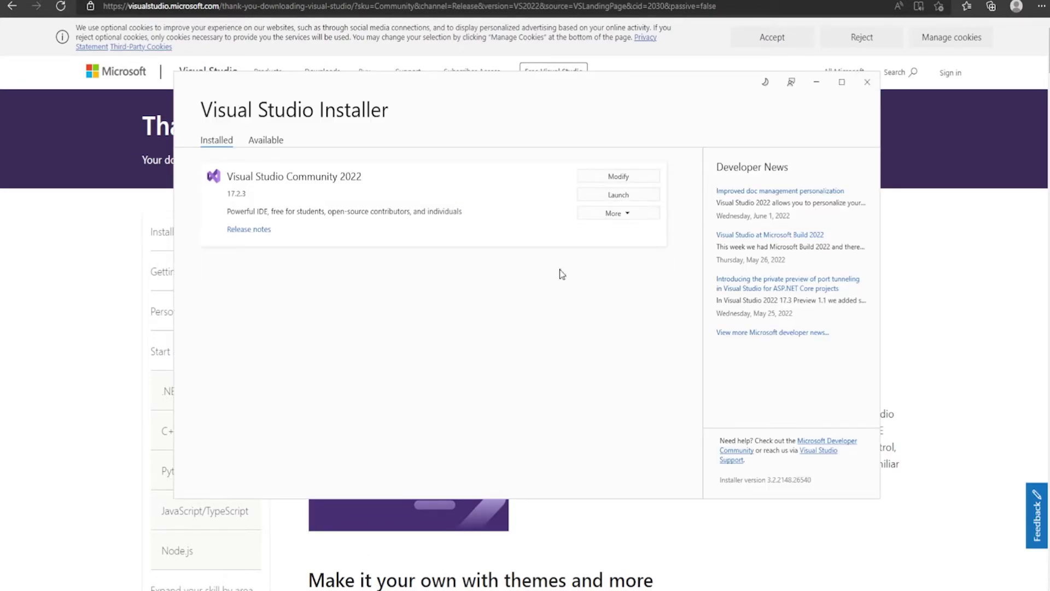
left_click(867, 83)
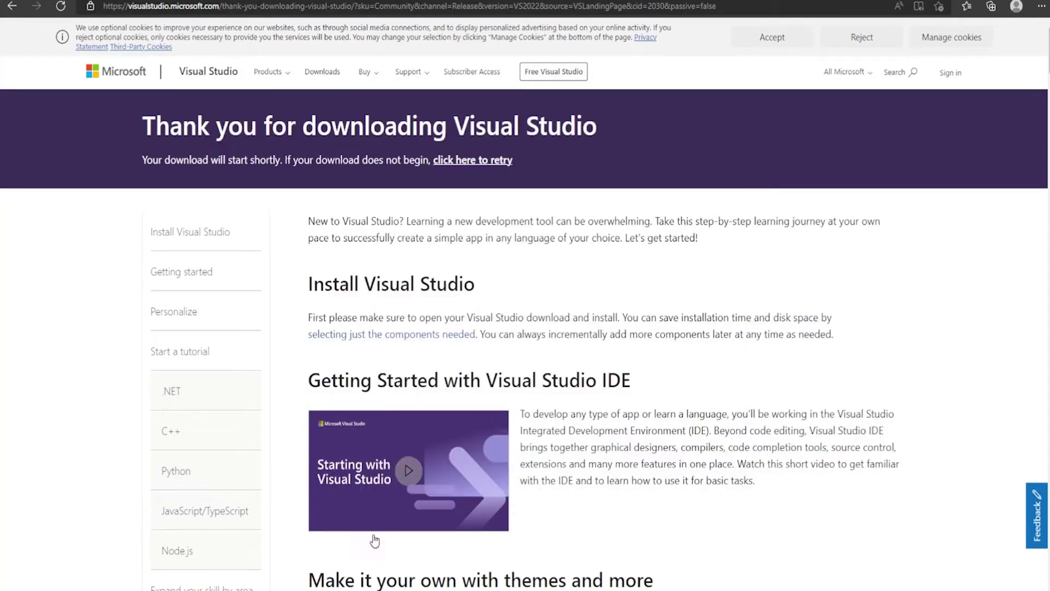
left_click(399, 547)
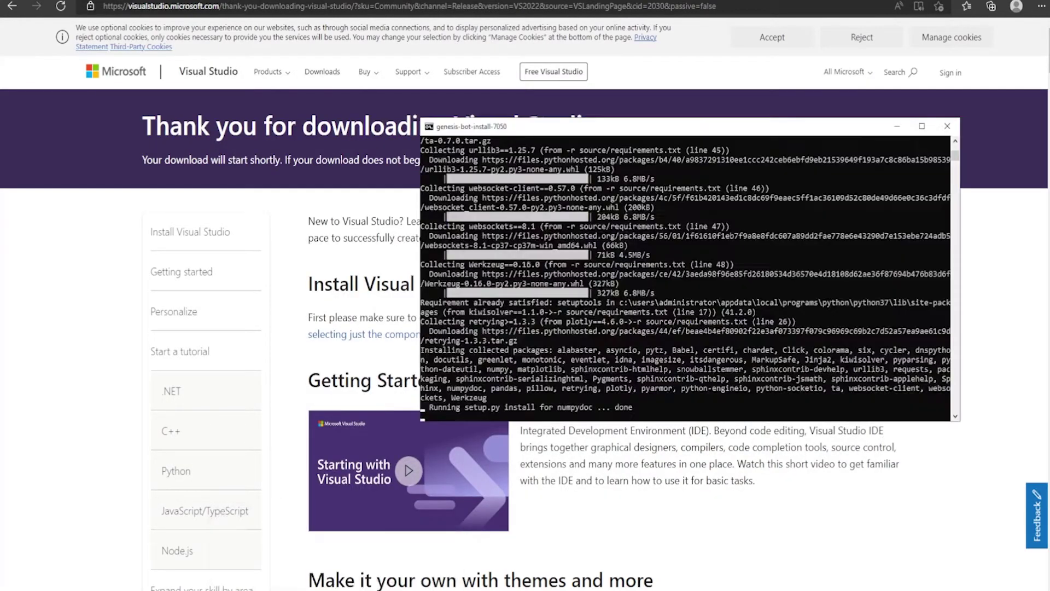
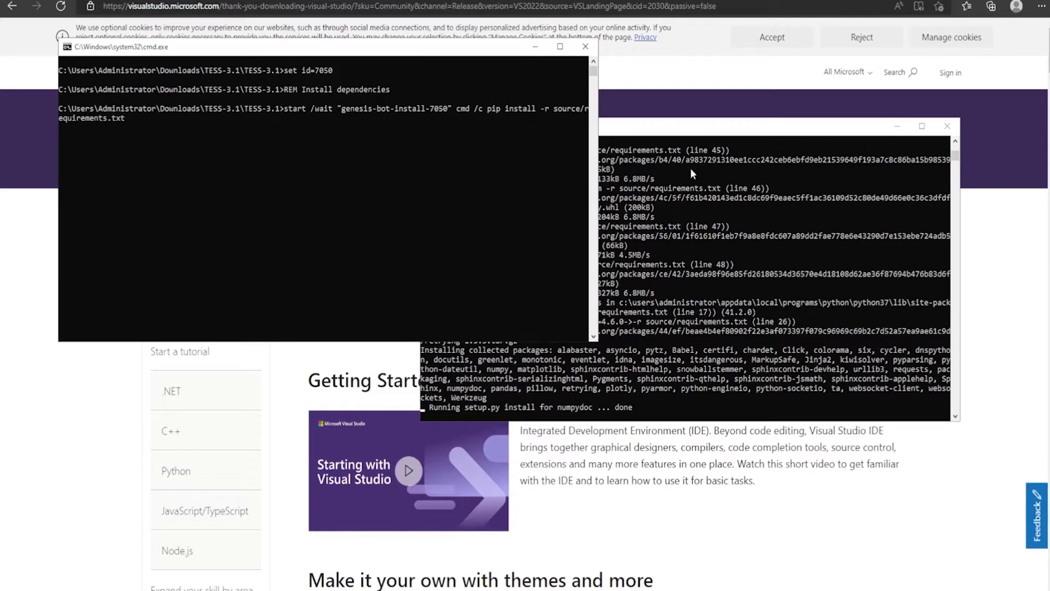
left_click(681, 131)
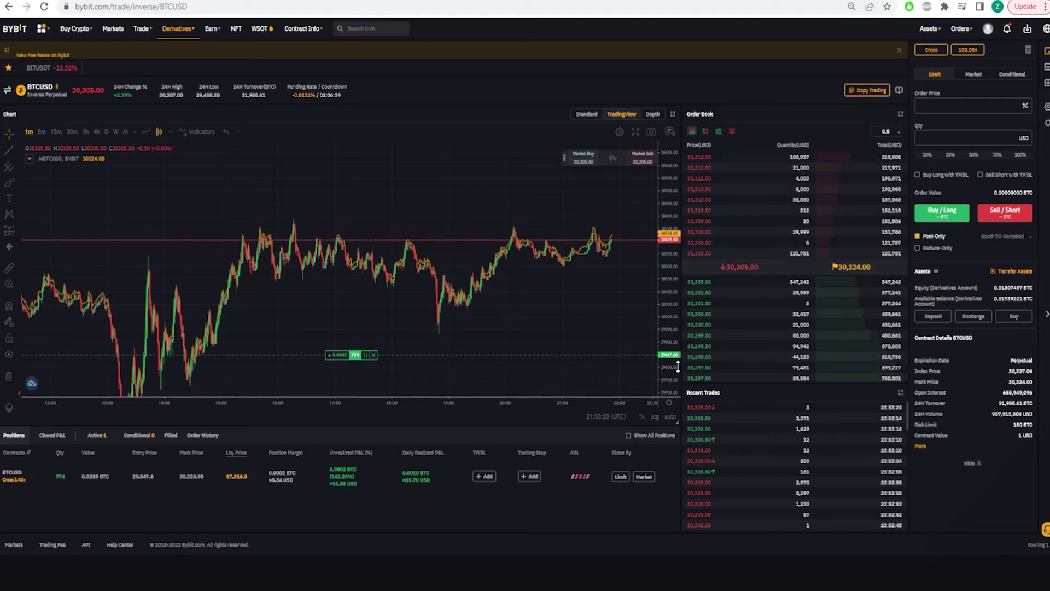
Step: Examine Bybit's BTCUSD chart, the newest price in Recent Trades and the last traded price in the order book
scroll(651, 293, "down", 5)
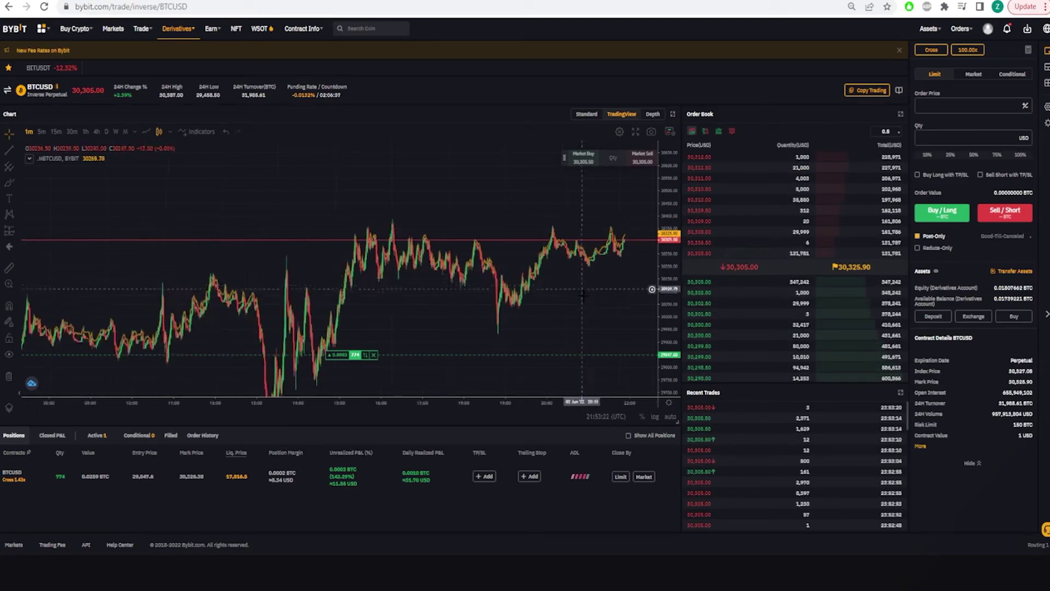
scroll(651, 293, "right", 2)
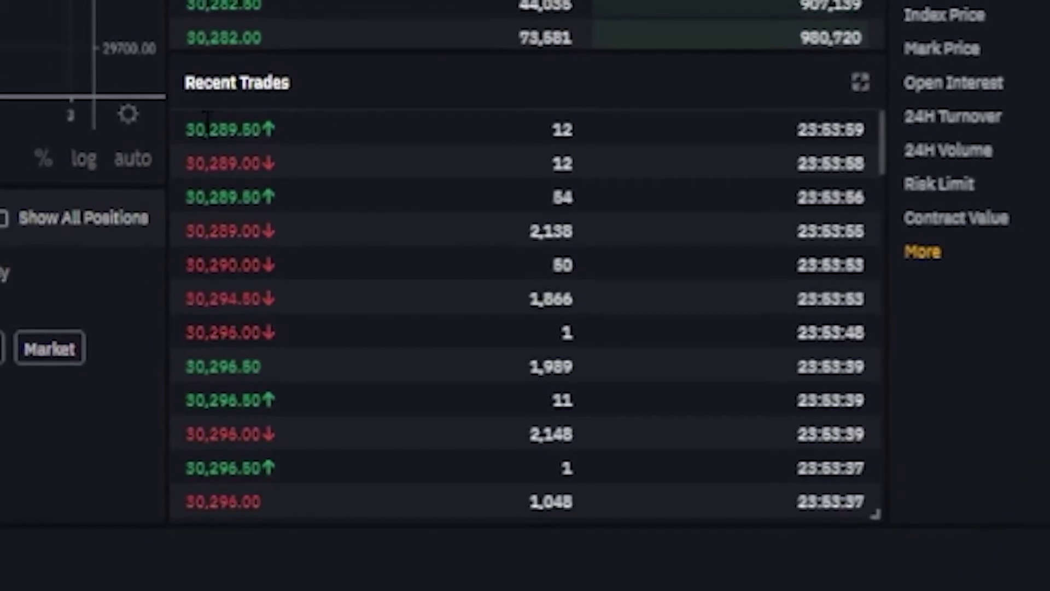
left_click_drag(203, 127, 265, 133)
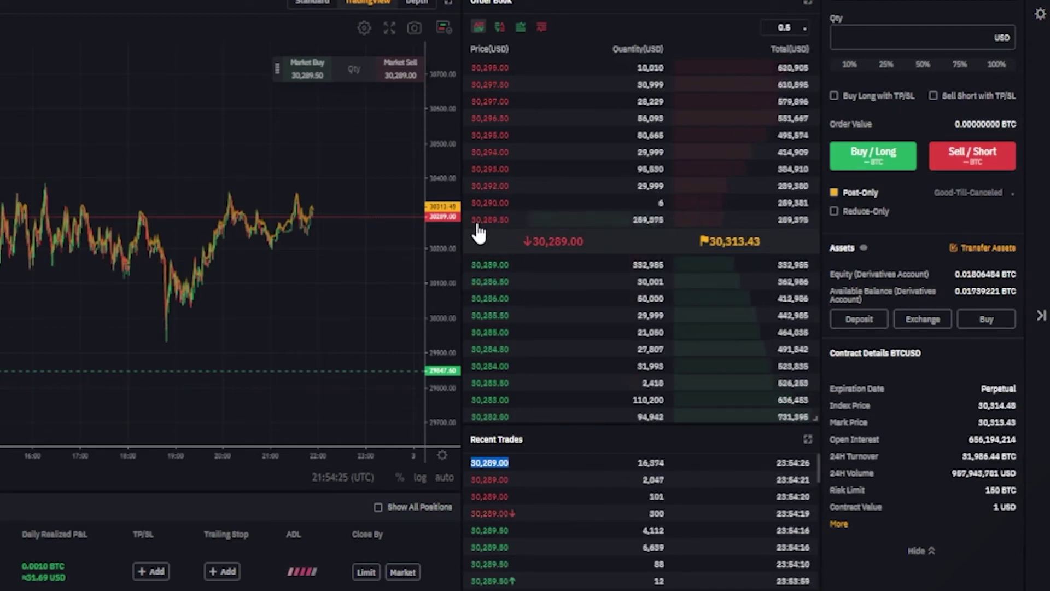
left_click_drag(545, 236, 592, 235)
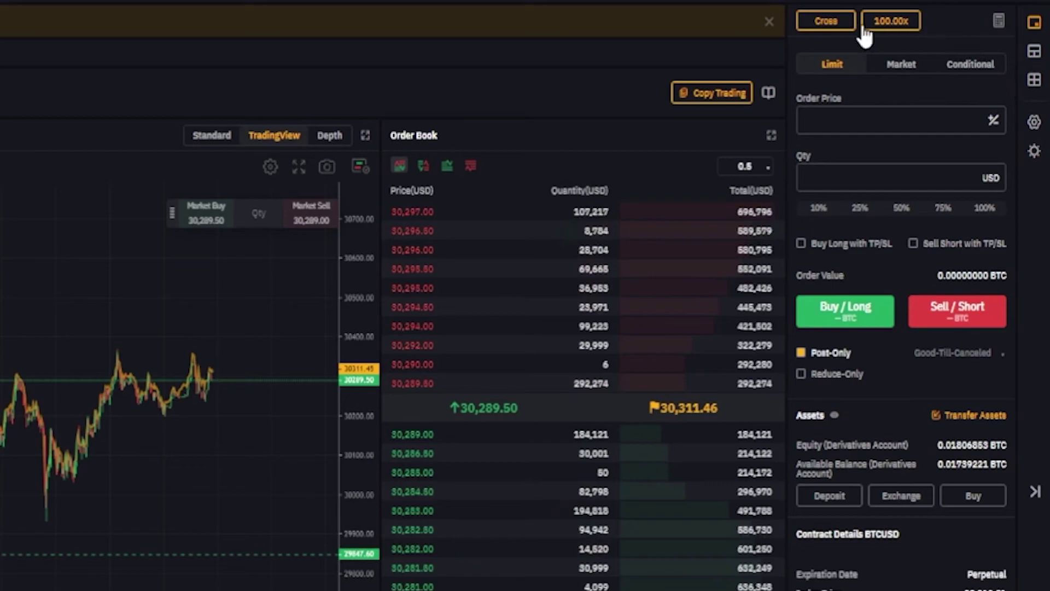
Step: Compare the Market and Limit order forms, return to Limit, and set the order book's price grouping to 5
left_click(900, 77)
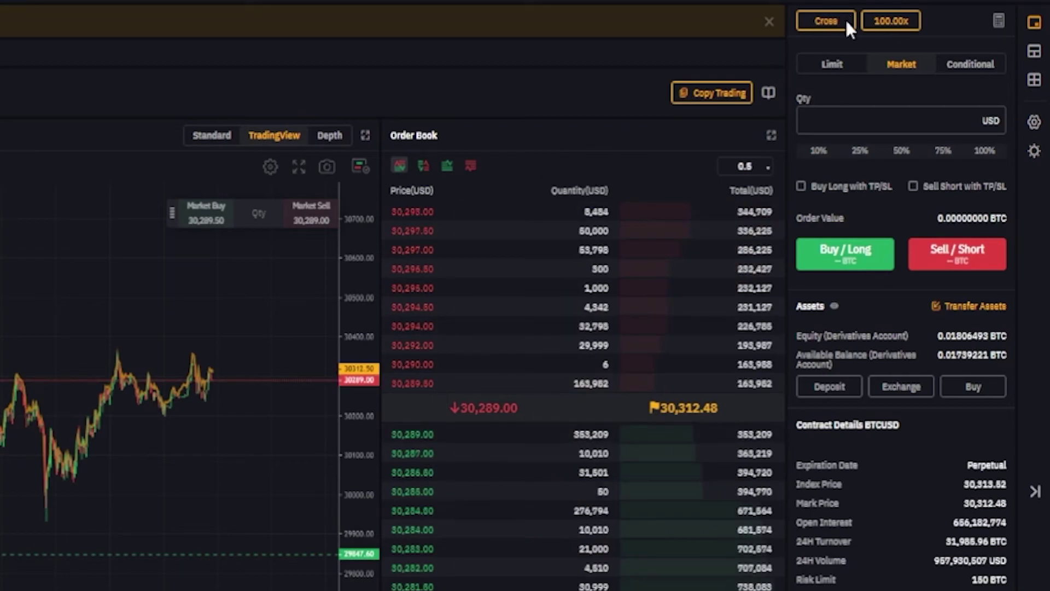
left_click(833, 64)
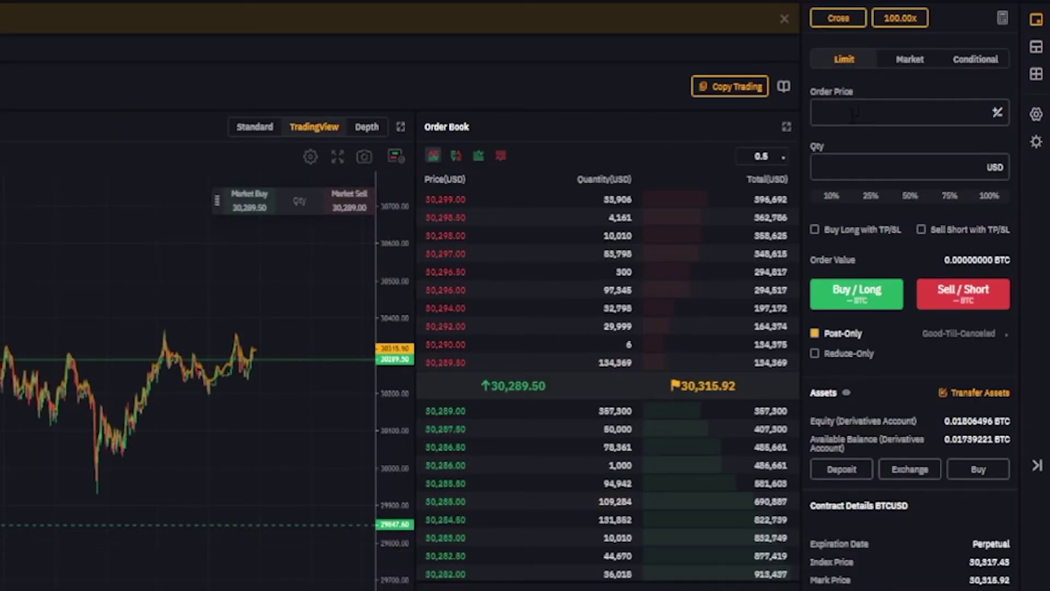
left_click(761, 156)
left_click(761, 157)
left_click(761, 158)
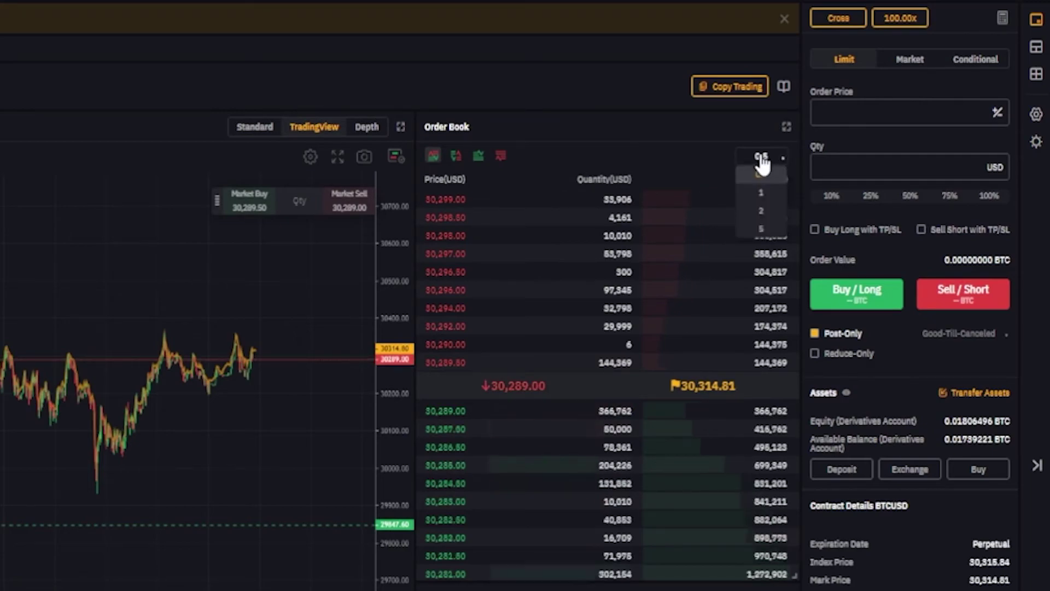
left_click(762, 233)
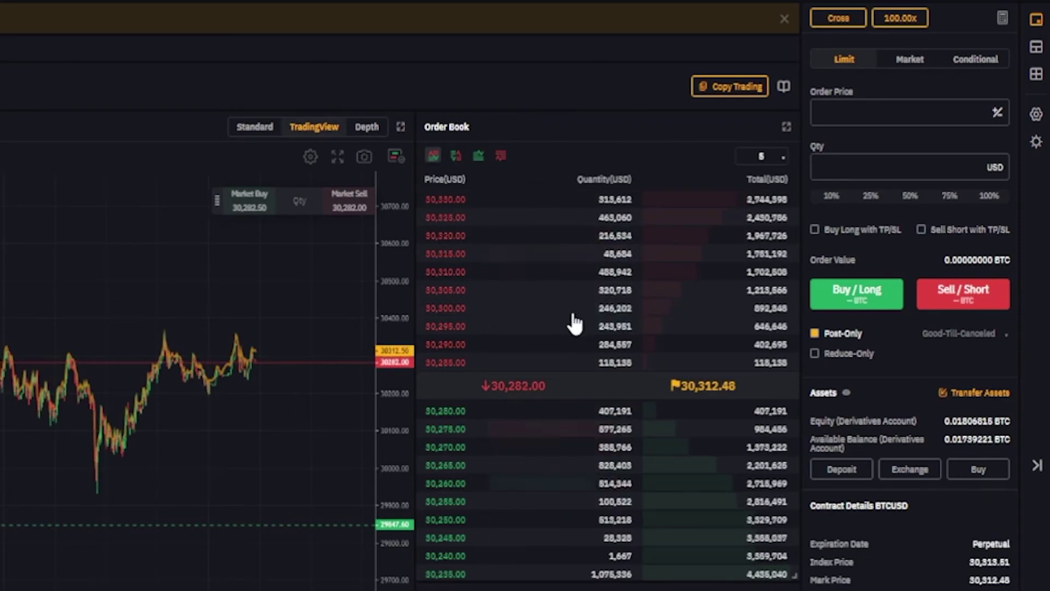
Step: Place a BTCUSD Buy/Long limit order with order price 30235 and quantity 500 USD, and confirm it
left_click(875, 113)
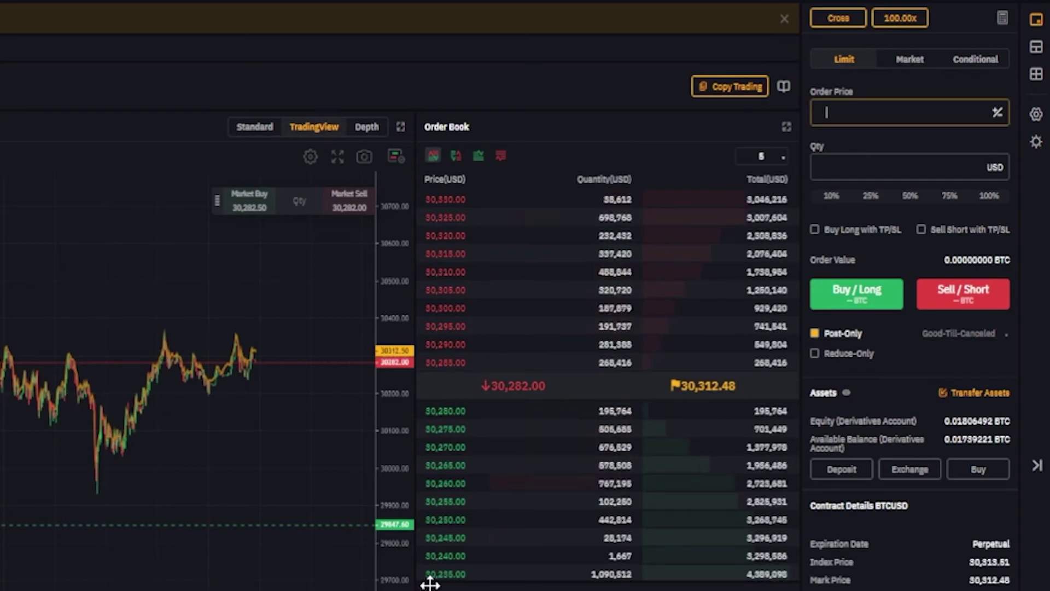
type("3021")
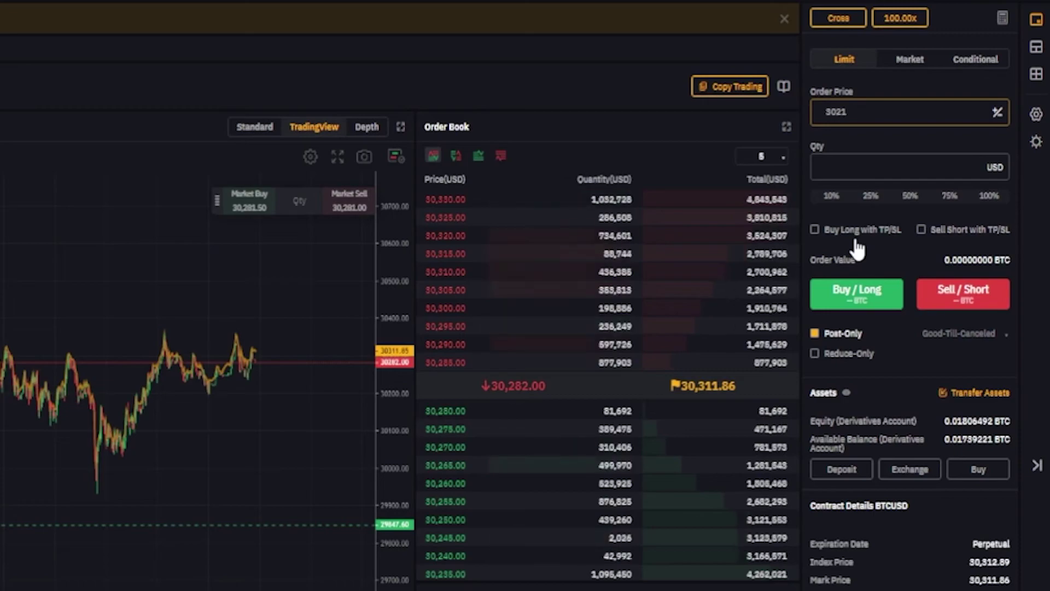
type("5")
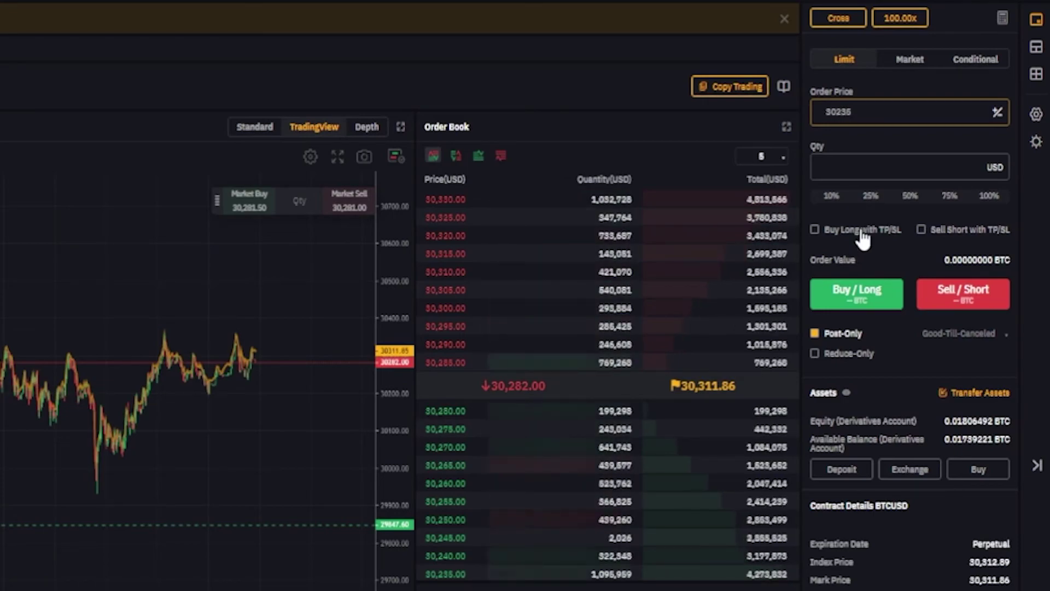
left_click(858, 168)
type("500")
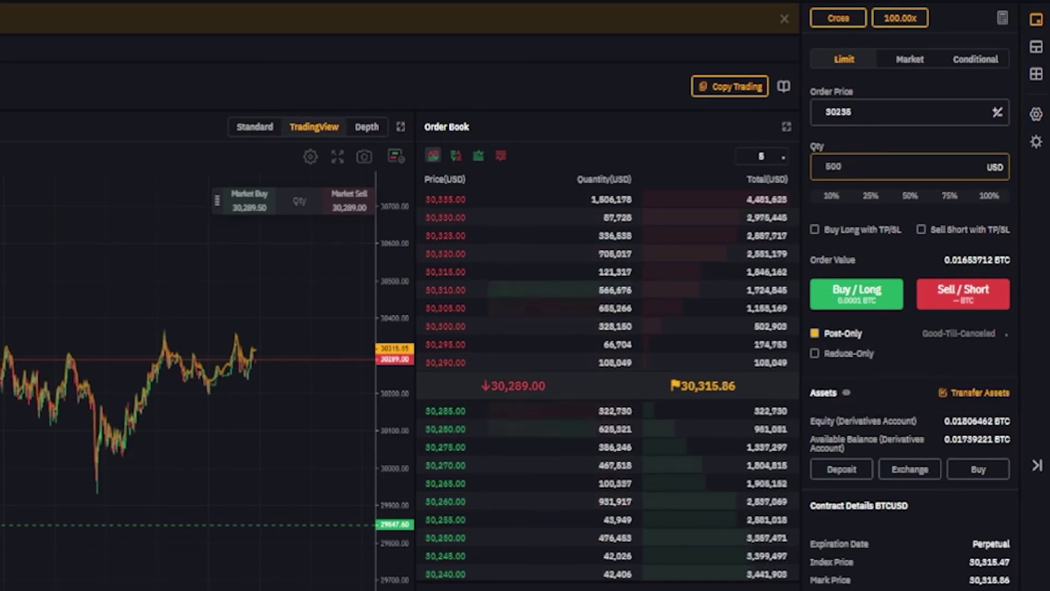
left_click_drag(829, 112, 847, 112)
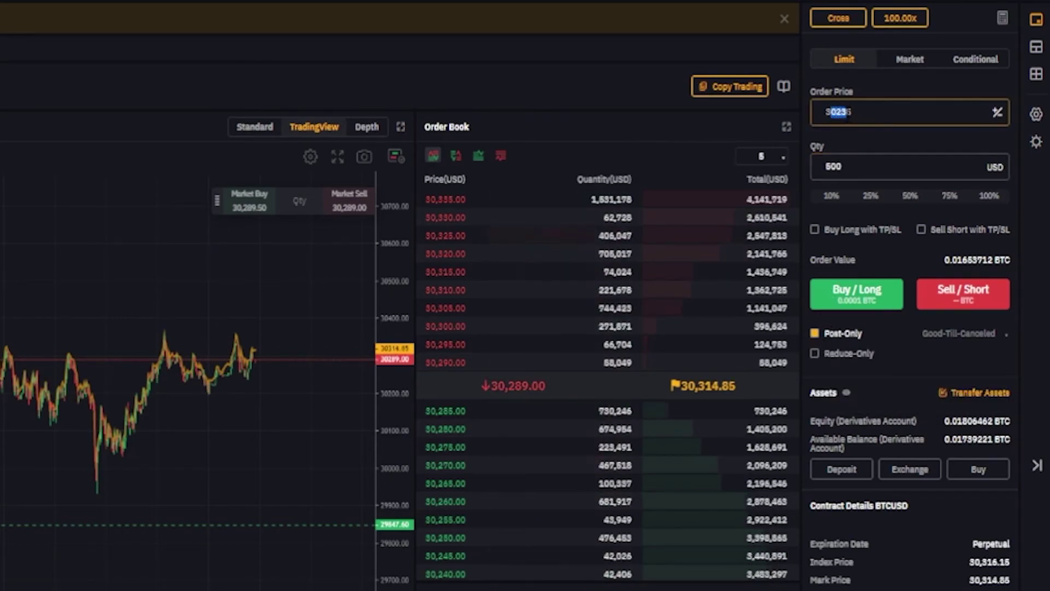
left_click(865, 110)
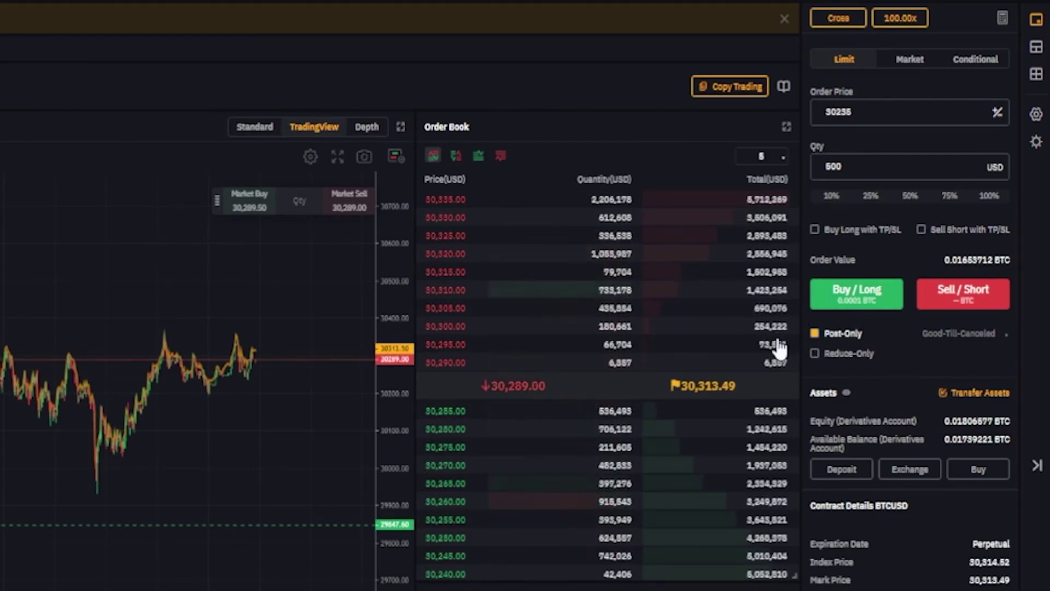
left_click(857, 298)
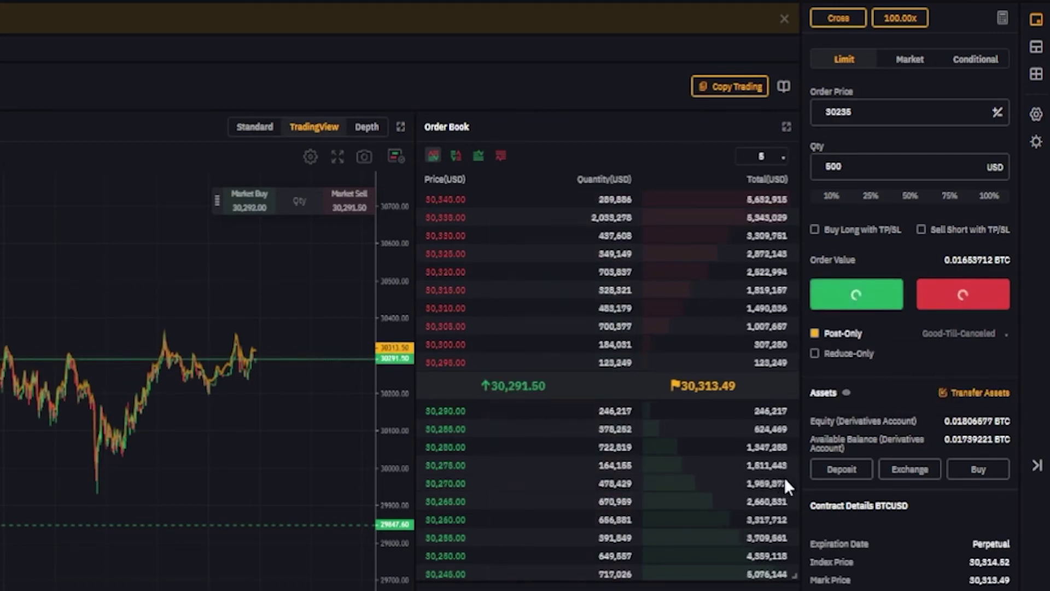
left_click(487, 423)
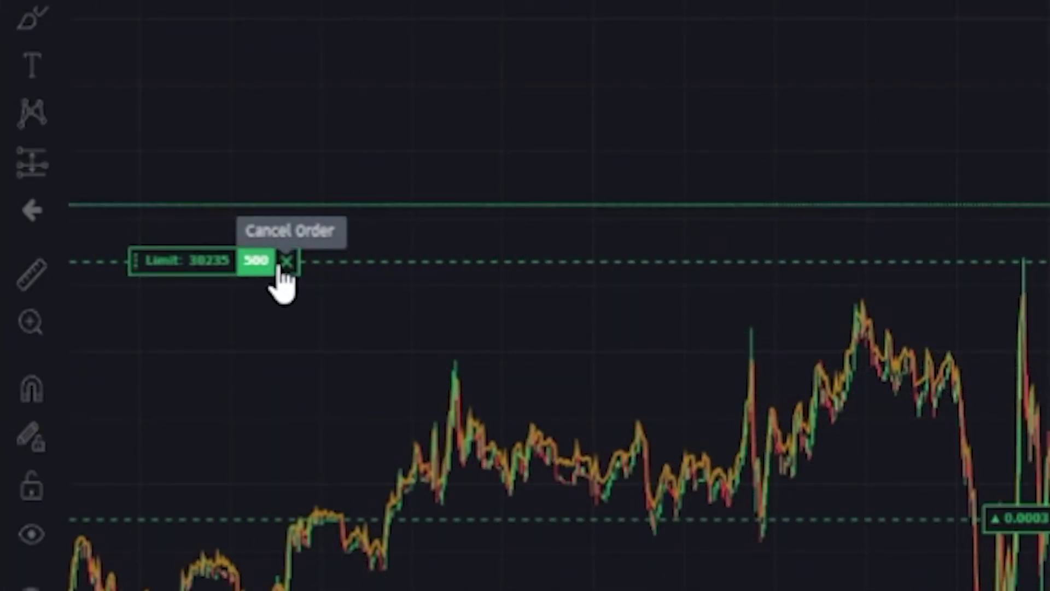
Step: Cancel the 500 USD BTCUSD limit order among the active orders and return to the positions list
left_click(147, 403)
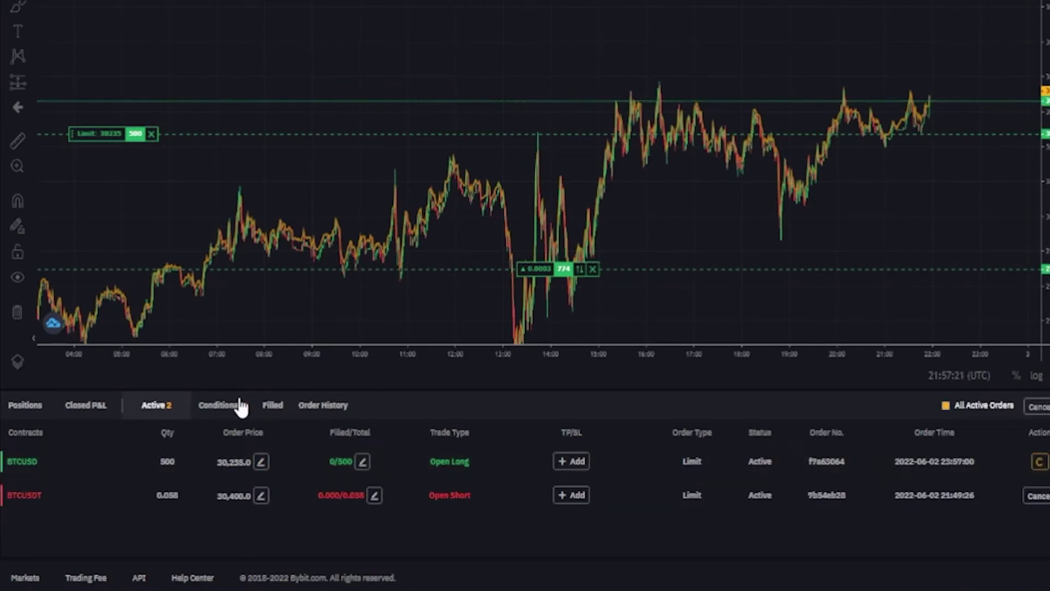
left_click(46, 406)
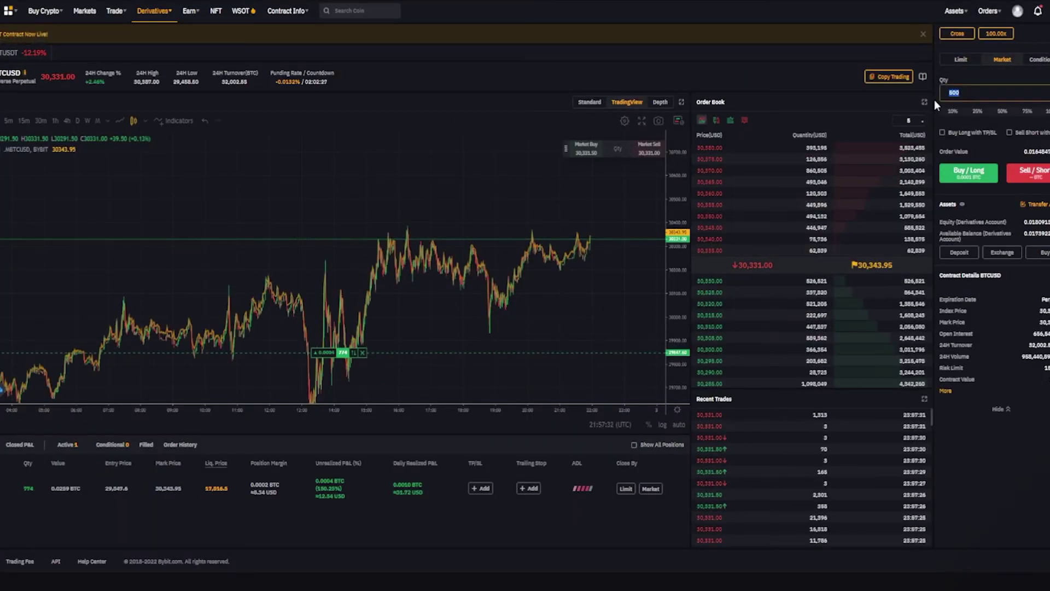
Step: Place and confirm a BTCUSD Sell/Short market order with a quantity of 1 USD
type("1")
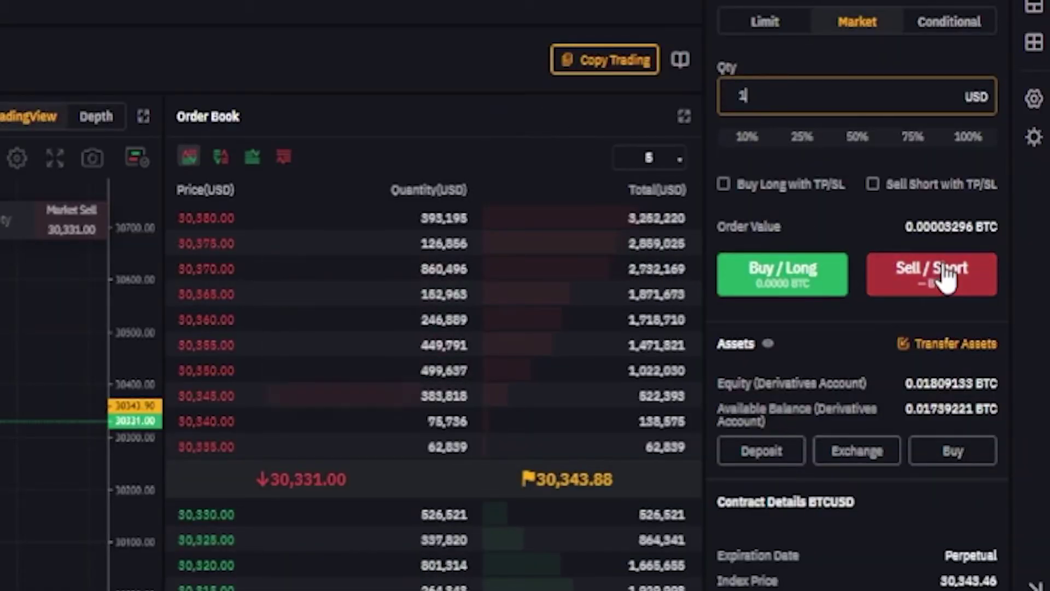
left_click(946, 276)
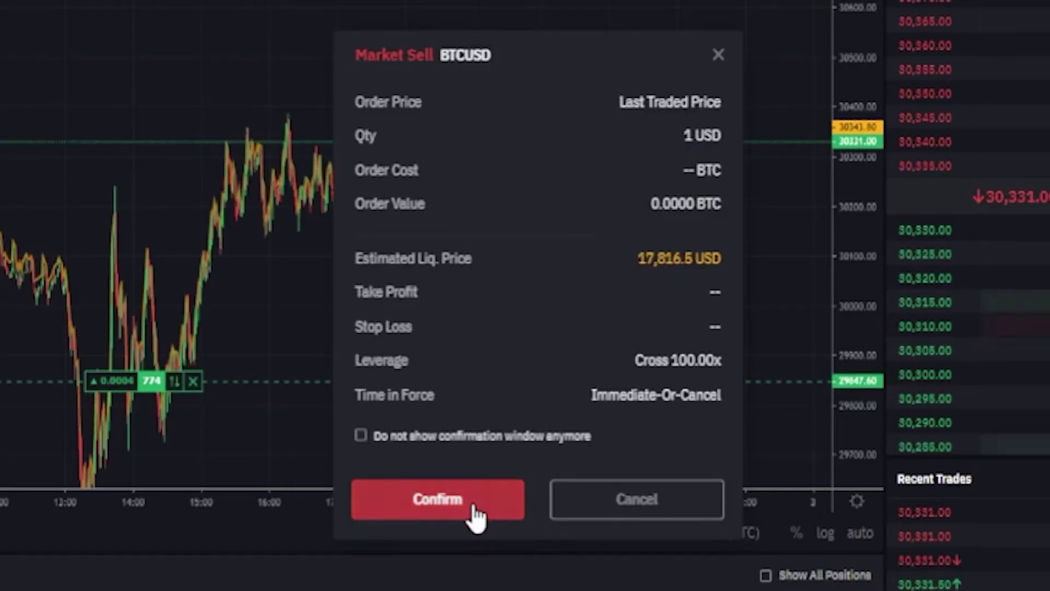
left_click(469, 510)
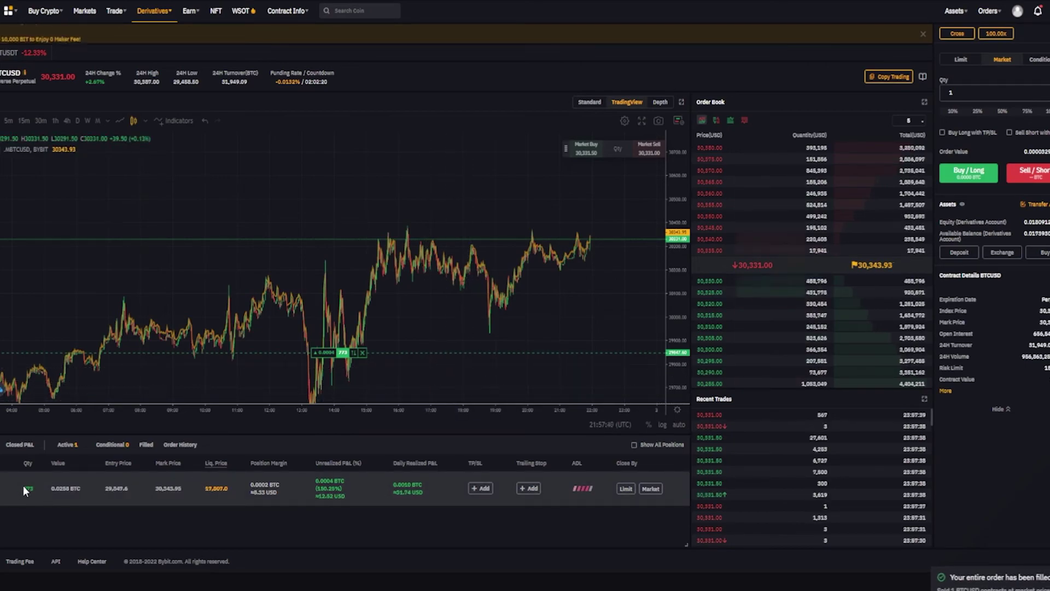
Step: View the filled orders and search the inverse perpetual trade history for the BTCUSD contract
left_click(151, 445)
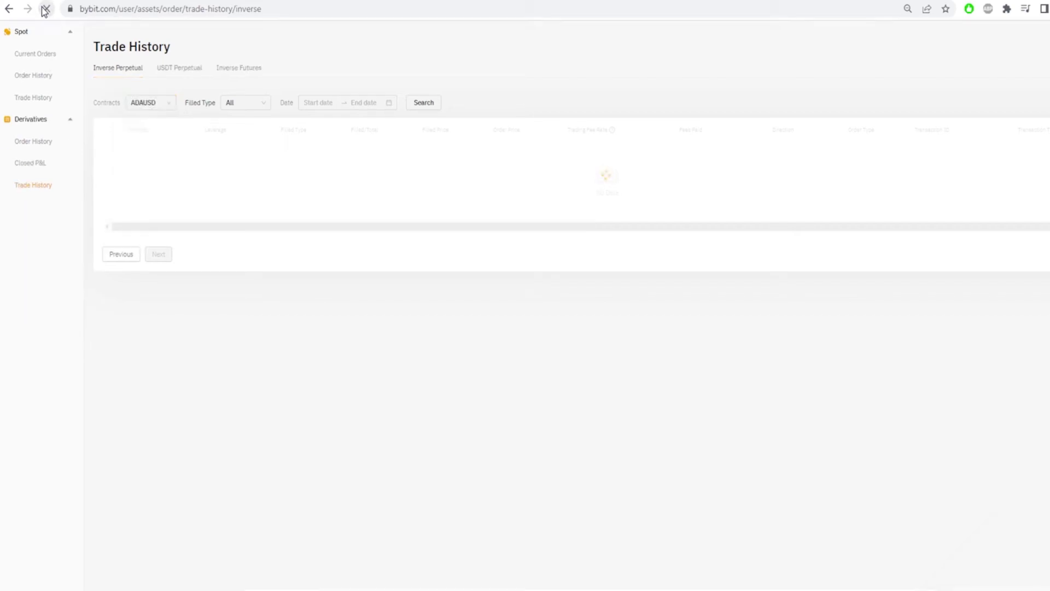
left_click(165, 125)
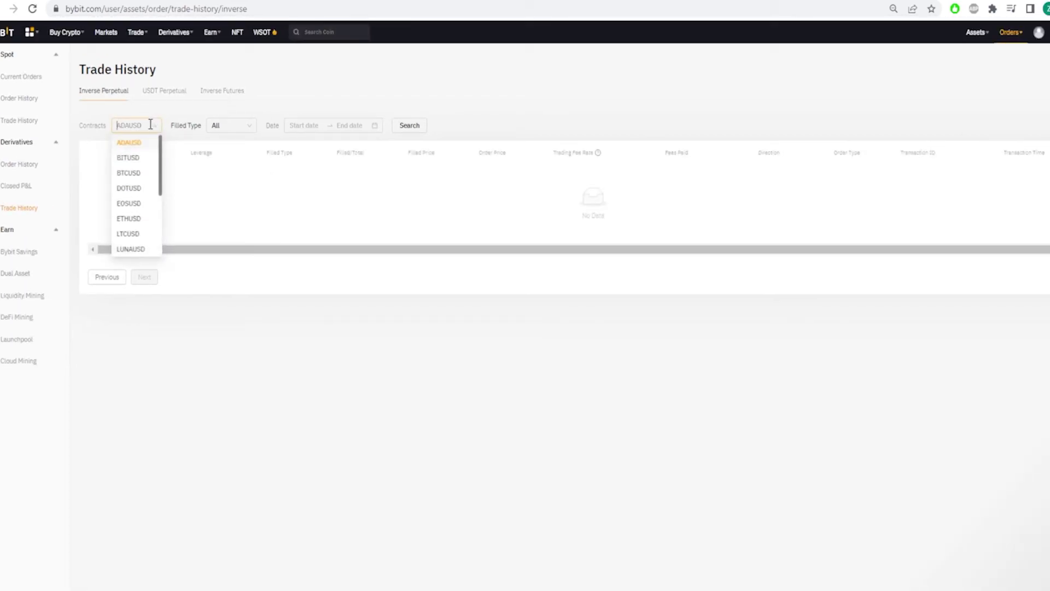
left_click(128, 176)
left_click(396, 128)
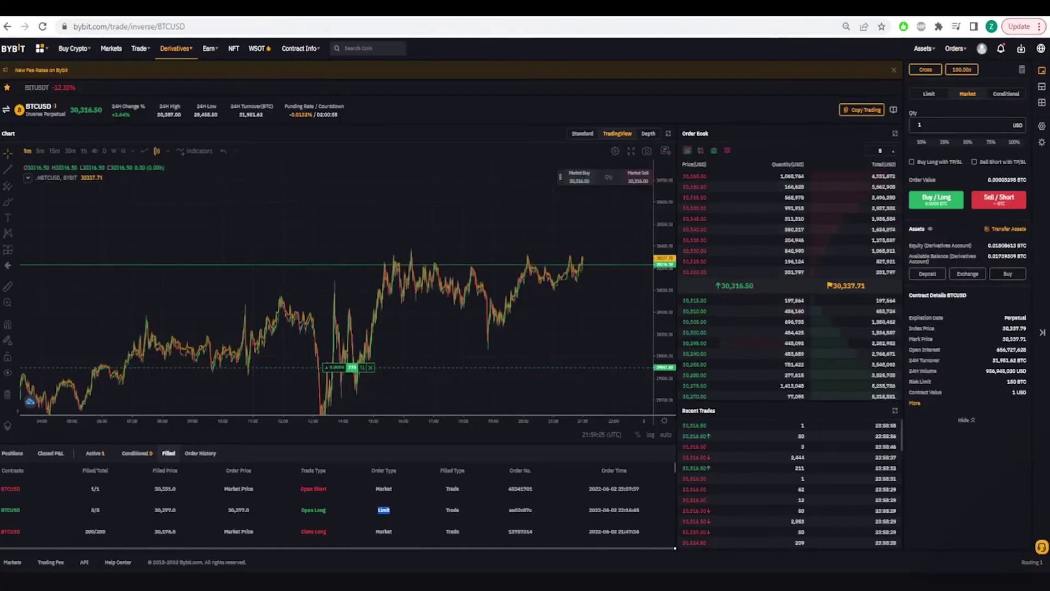
Step: Show the limit order form and the conditional order form for BTCUSD
scroll(640, 295, "down", 2)
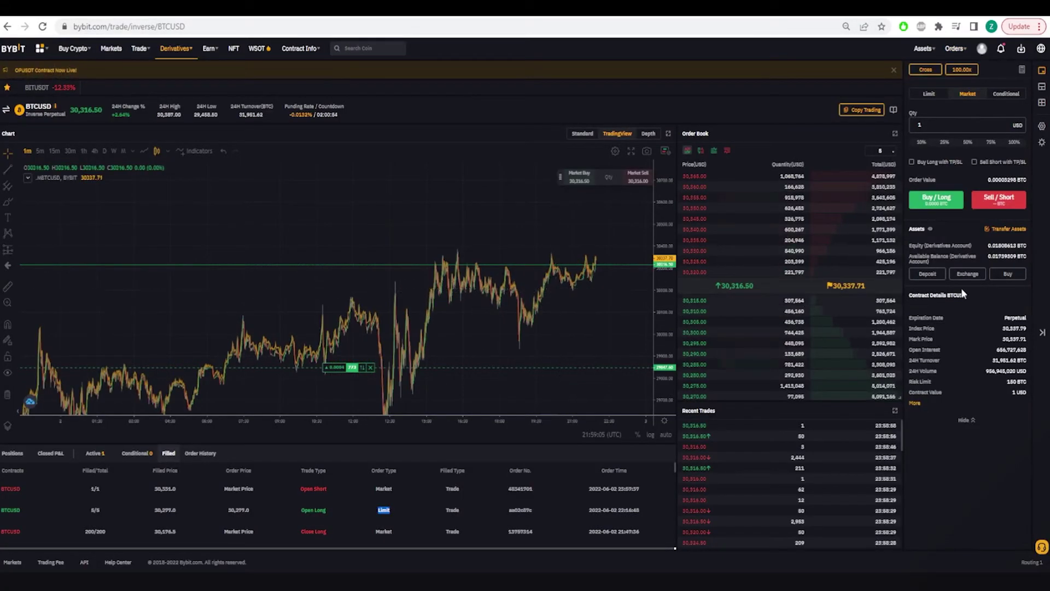
left_click(929, 94)
left_click(1009, 93)
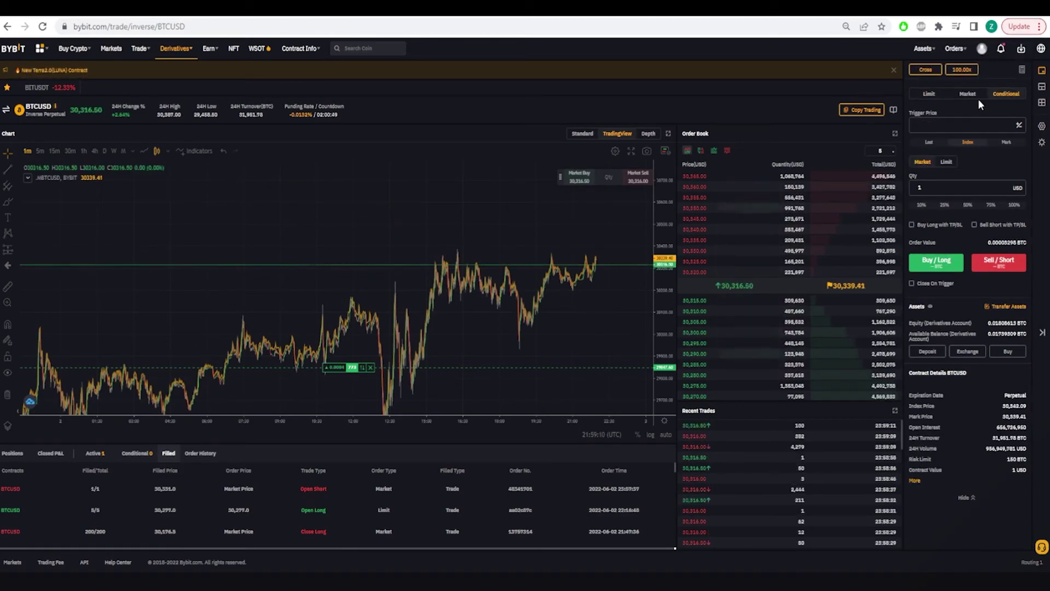
Step: Examine the quantity, value, entry price and mark price of the open BTCUSD position in the positions list
left_click_drag(576, 297, 528, 331)
left_click(9, 457)
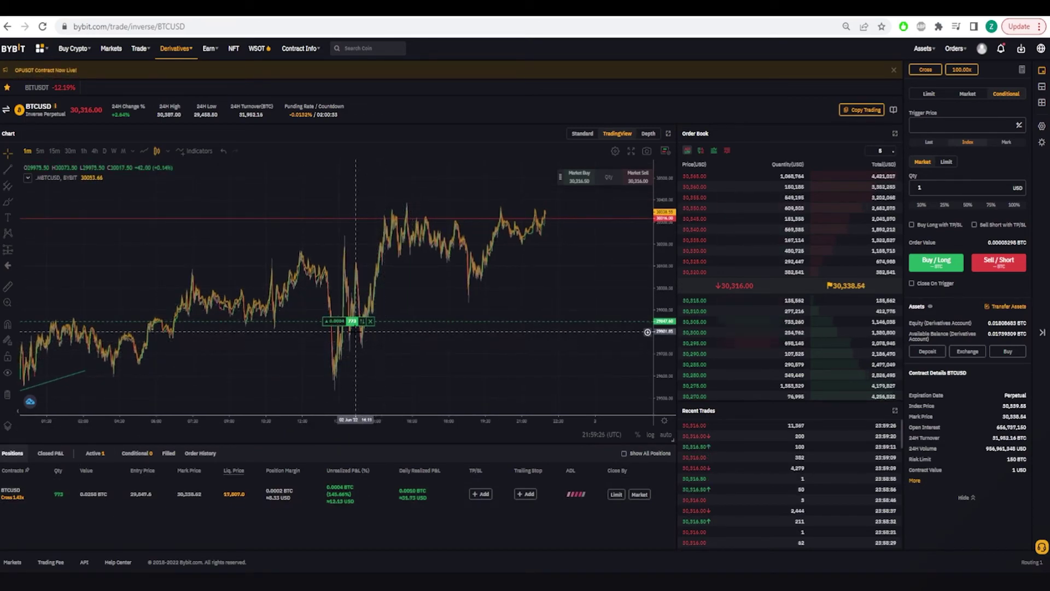
double_click(58, 494)
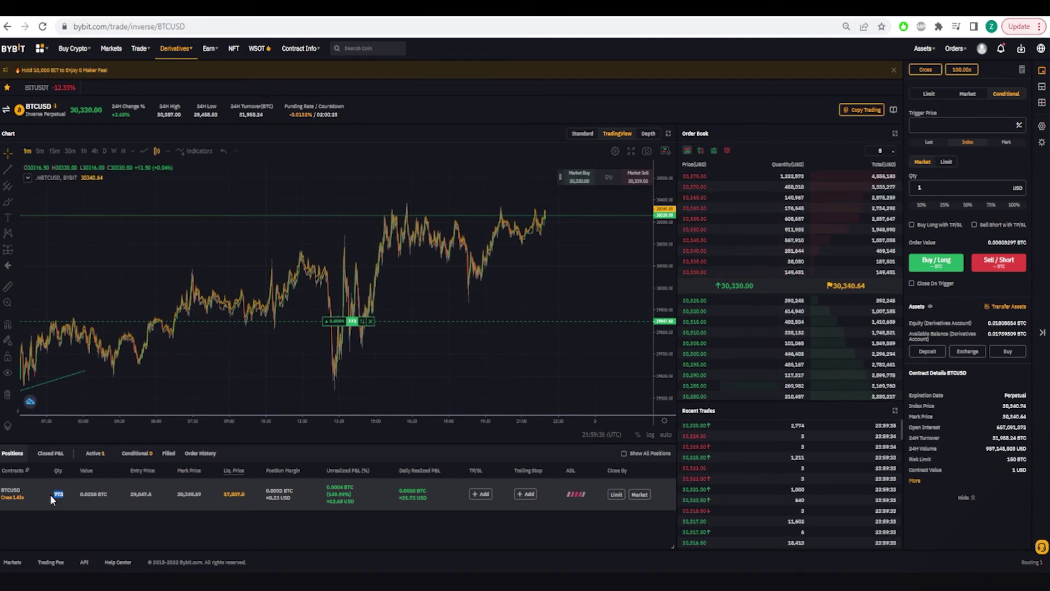
left_click_drag(152, 494, 141, 494)
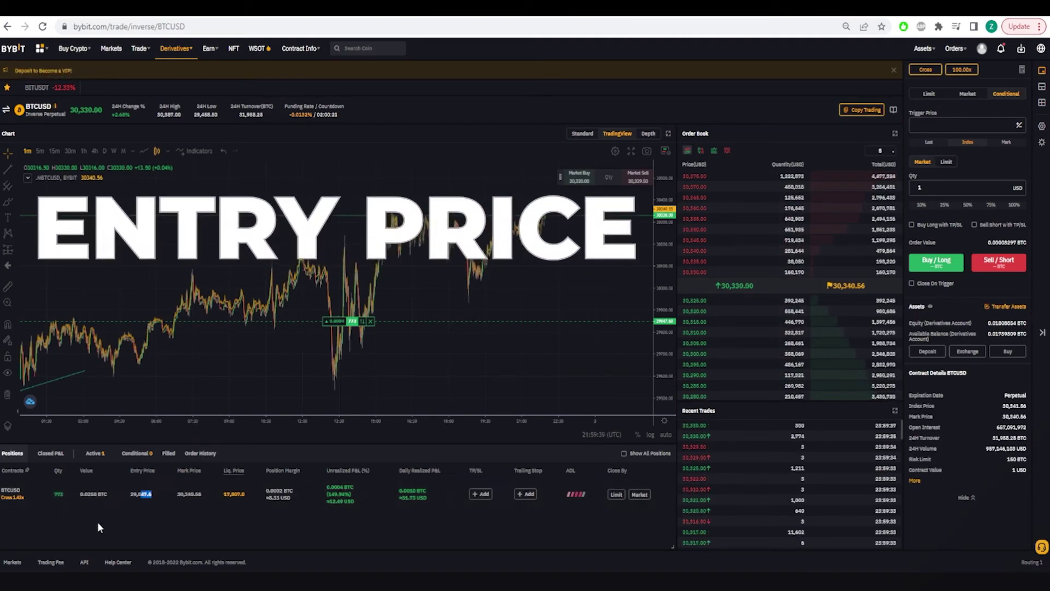
left_click(139, 516)
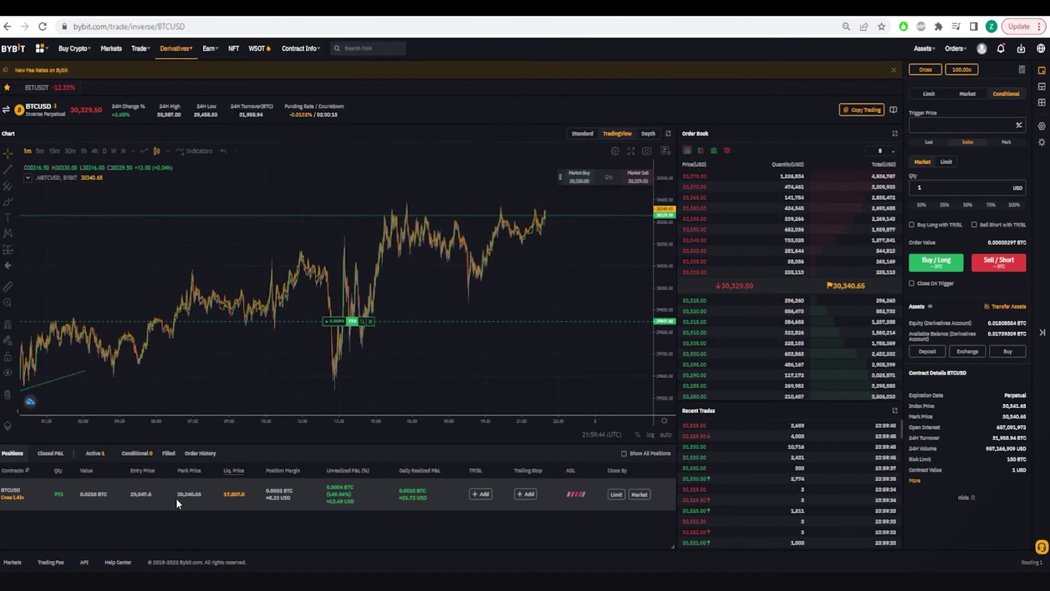
left_click(113, 556)
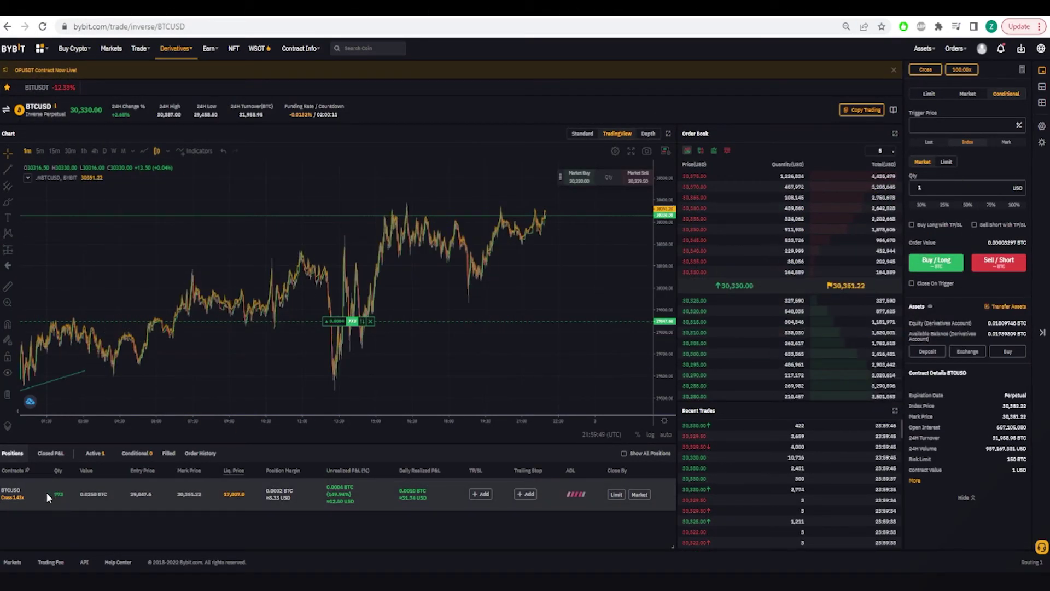
left_click_drag(53, 494, 63, 498)
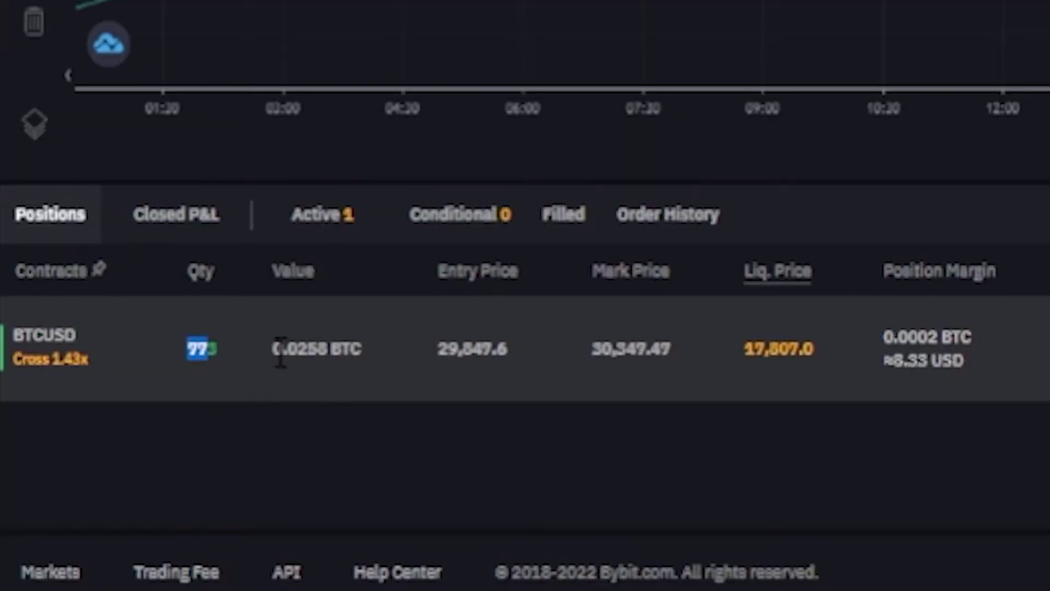
left_click(264, 353)
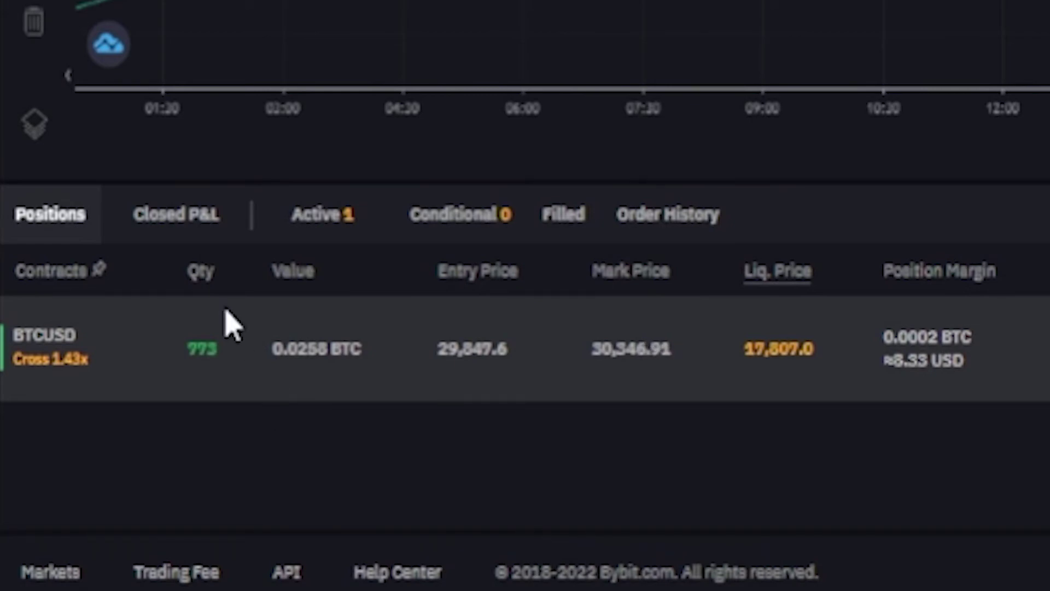
left_click_drag(175, 356, 537, 412)
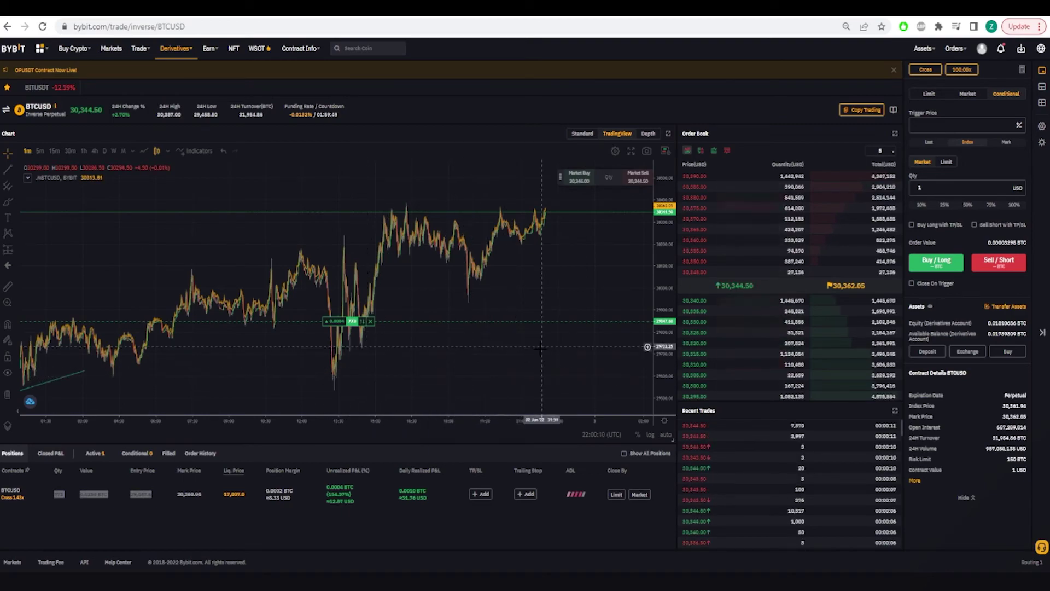
left_click(313, 535)
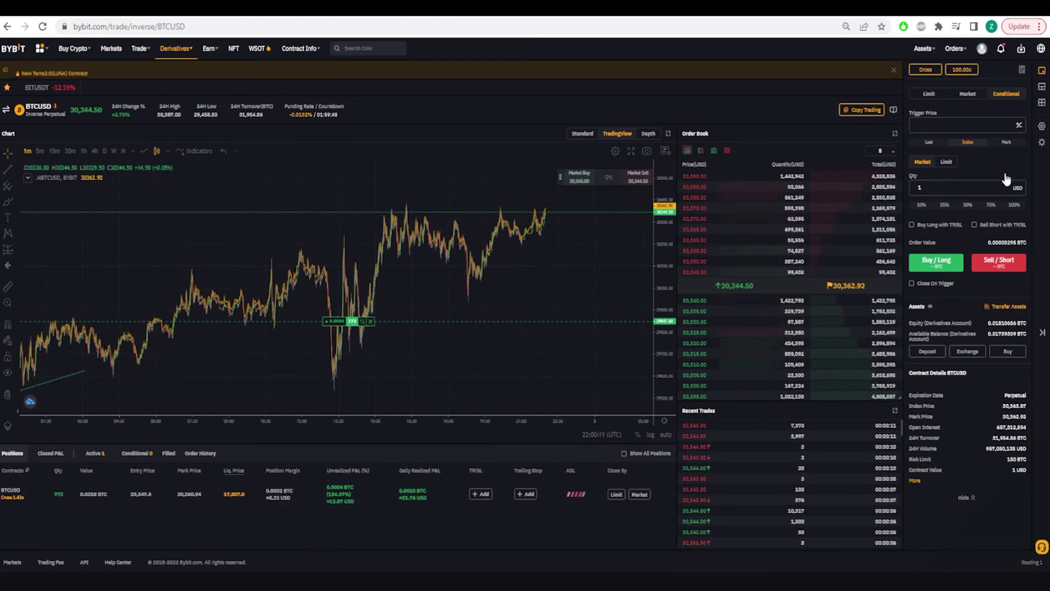
Step: Place and confirm a BTCUSD Buy/Long market order with a quantity of 5 USD
left_click(968, 94)
left_click(909, 126)
type("5")
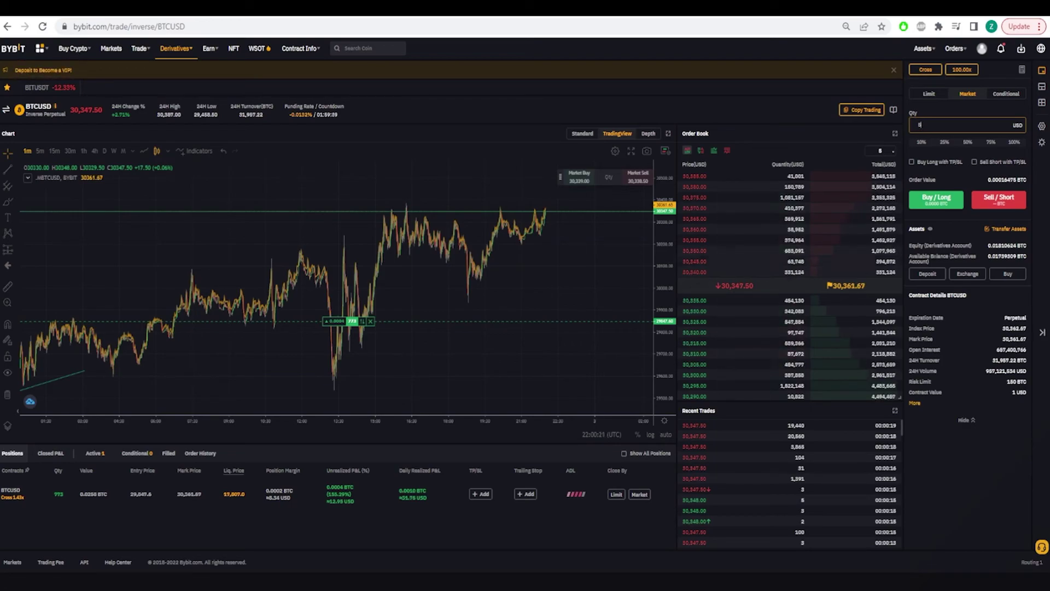
left_click(935, 204)
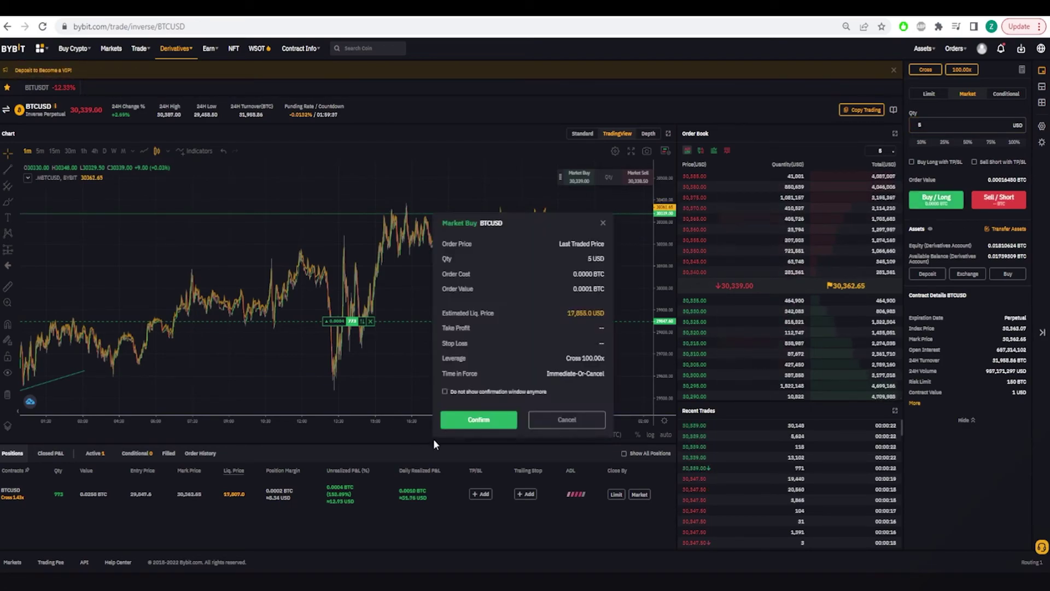
left_click(479, 420)
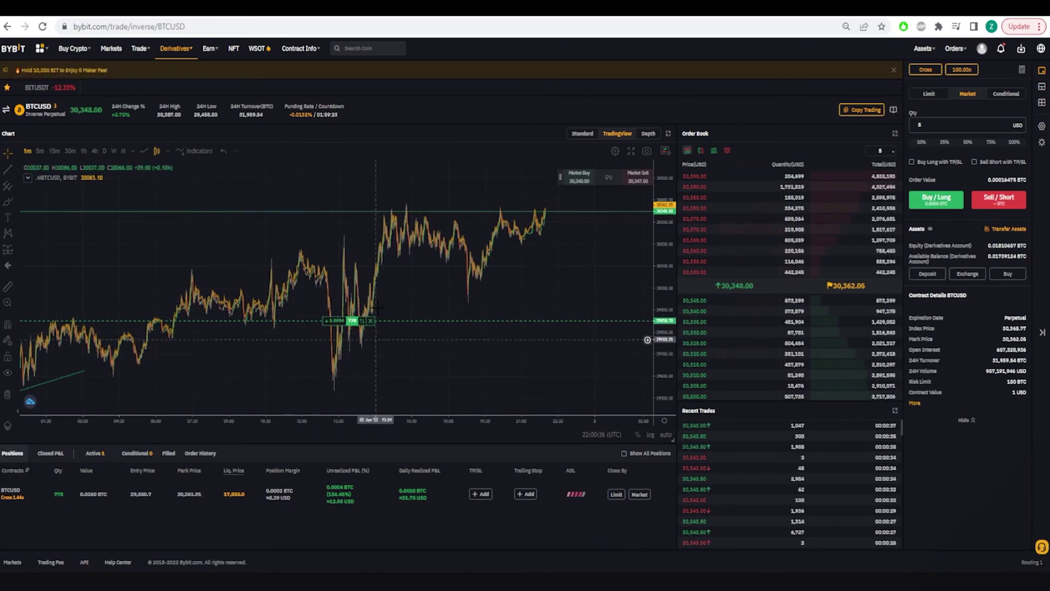
Step: Place and confirm a BTCUSD Sell/Short market order with a quantity of 15 USD
double_click(930, 127)
type("15")
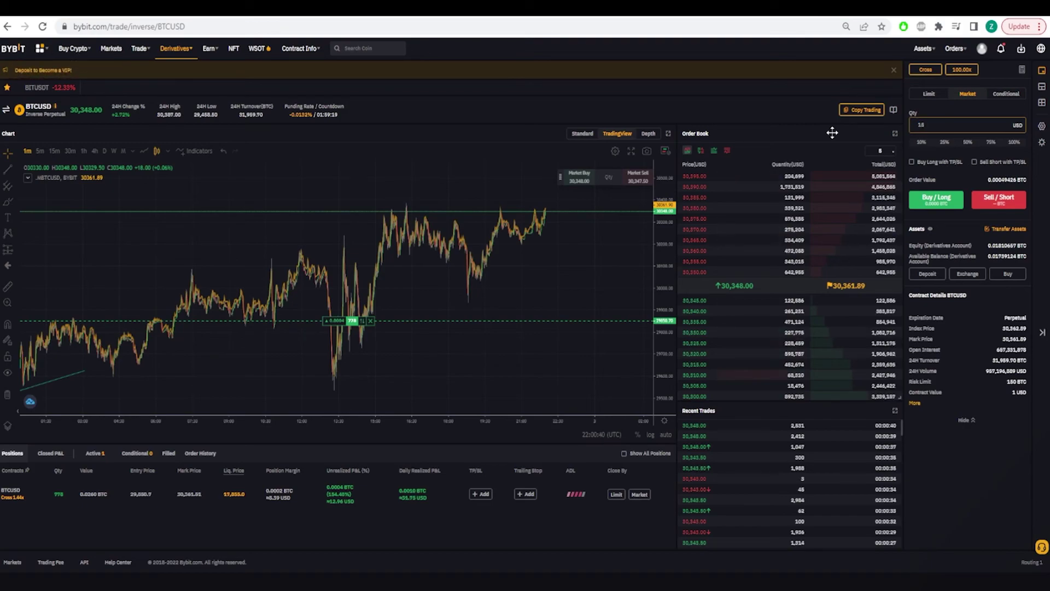
left_click(998, 200)
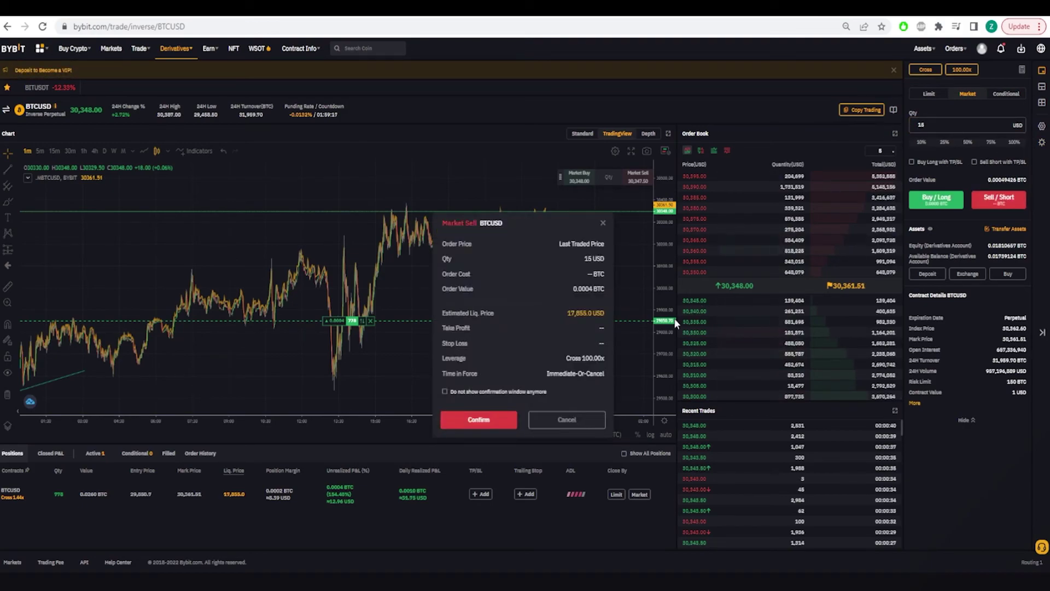
left_click(482, 418)
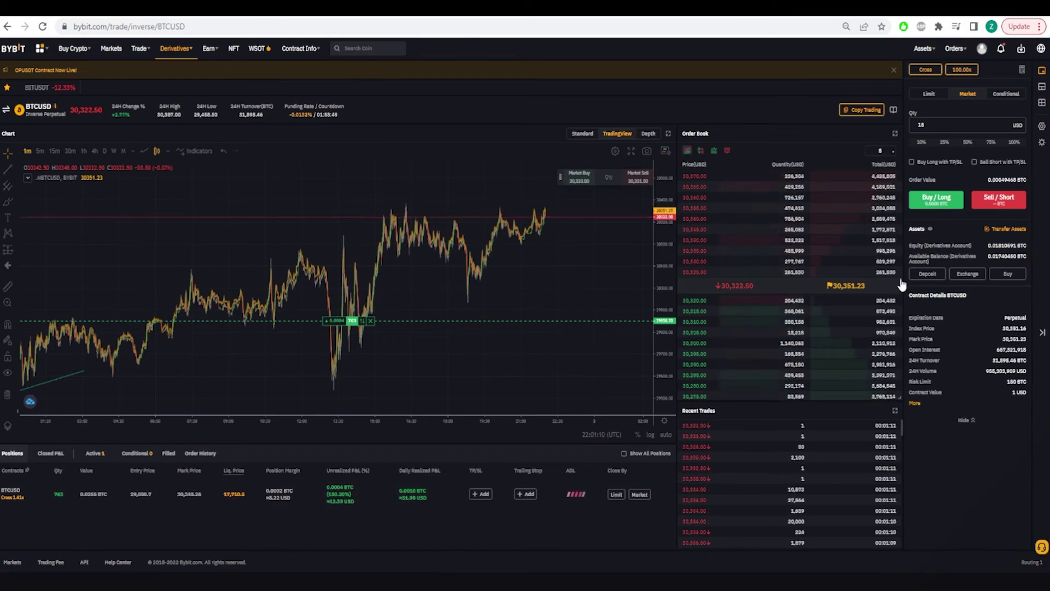
Step: Place and confirm a BTCUSD Sell/Short market order with a quantity of 100 USD
key("BackSpace")
type("00")
left_click(999, 200)
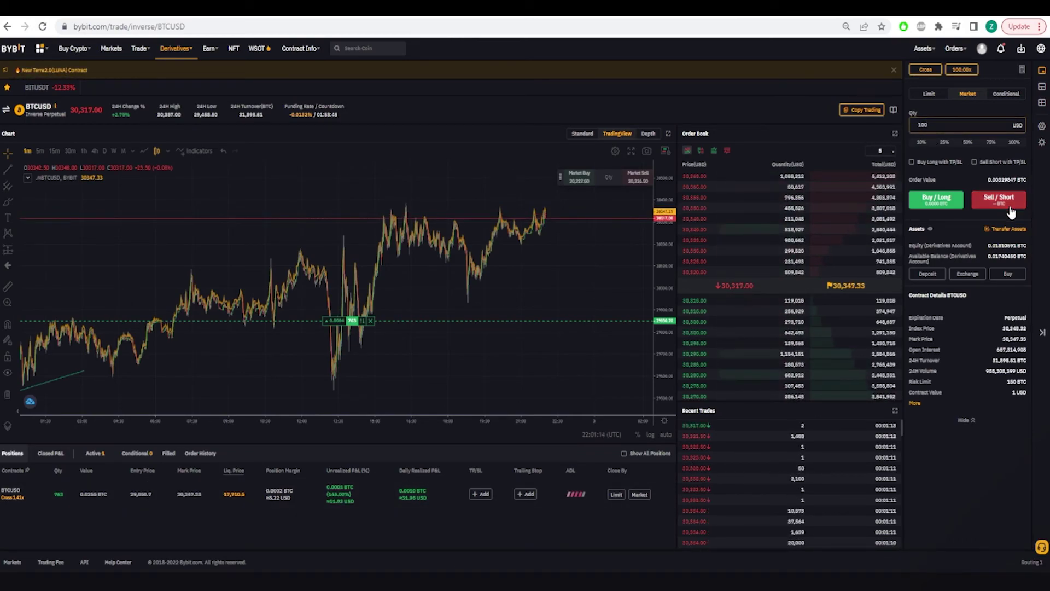
left_click(480, 417)
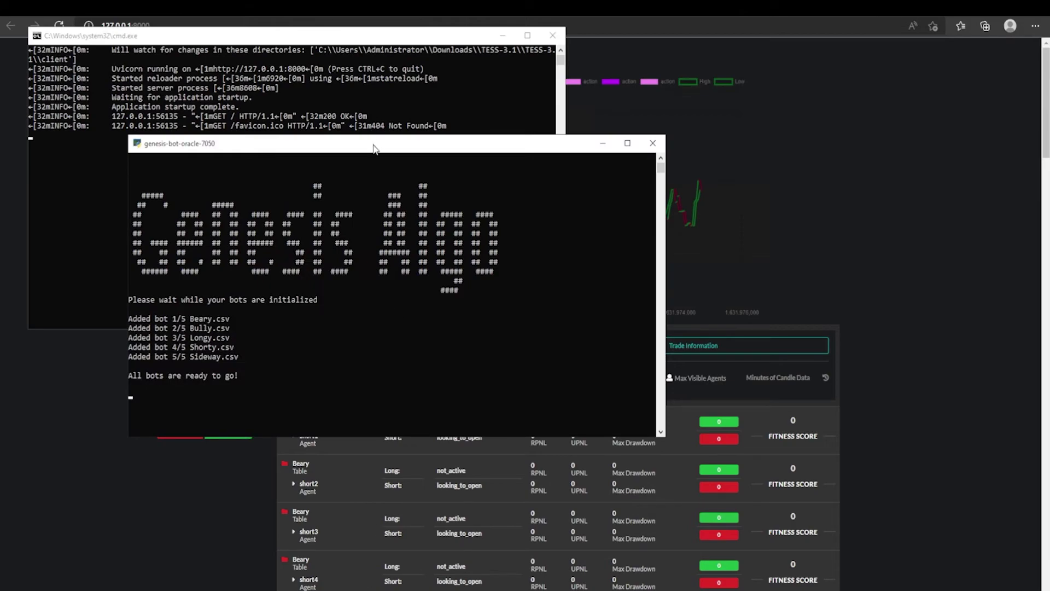
Step: Switch to the TESS bot and move its genesis-bot-oracle-7050 and cmd.exe console windows clear of the dashboard's groups list
left_click_drag(373, 148, 656, 151)
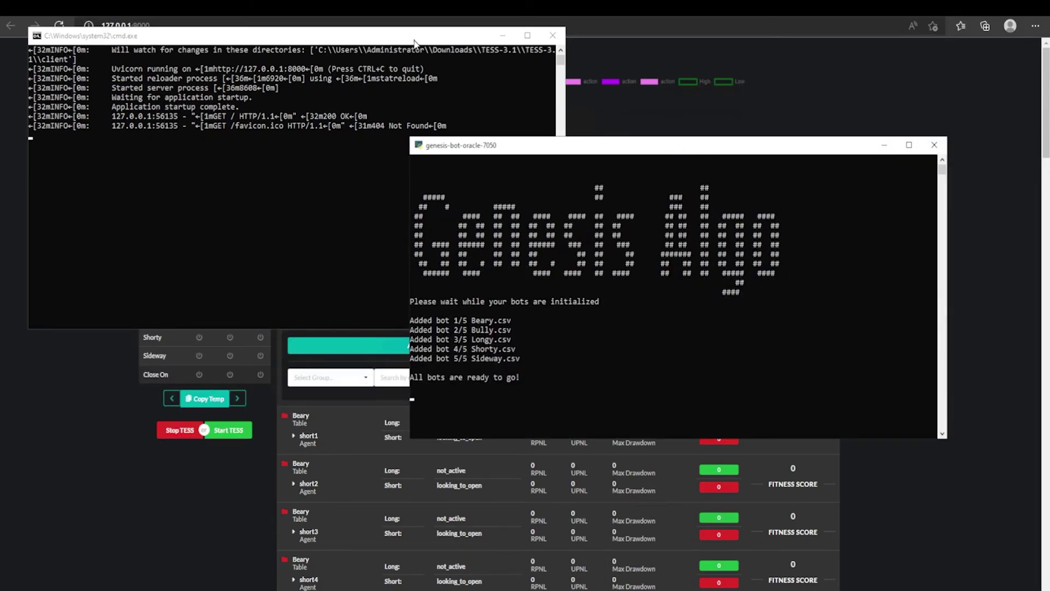
left_click_drag(412, 34, 424, 49)
left_click_drag(652, 143, 652, 86)
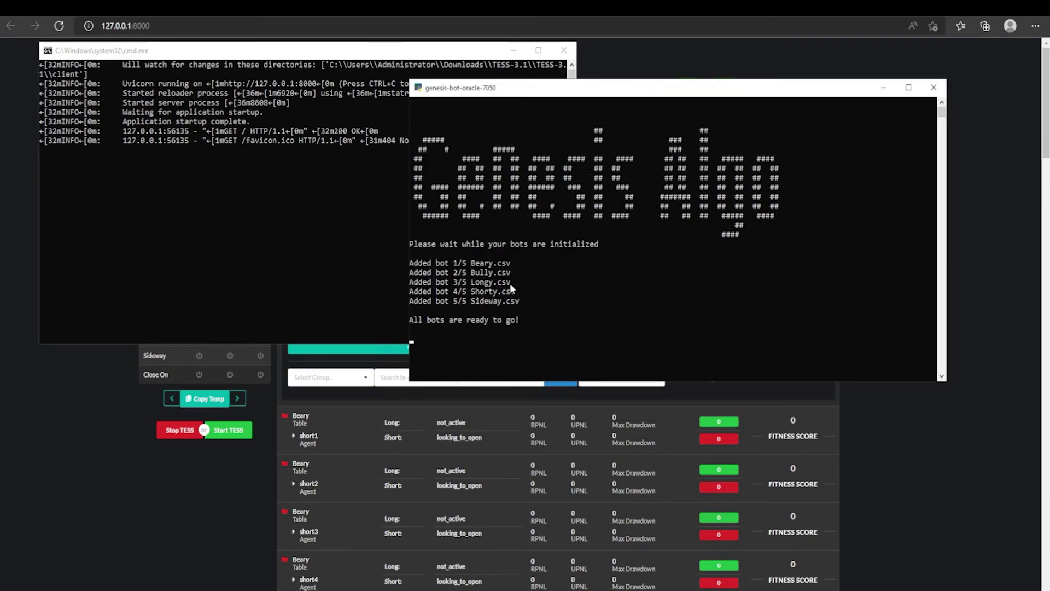
left_click_drag(517, 92, 534, 159)
left_click_drag(382, 51, 585, 214)
left_click_drag(821, 160, 825, 221)
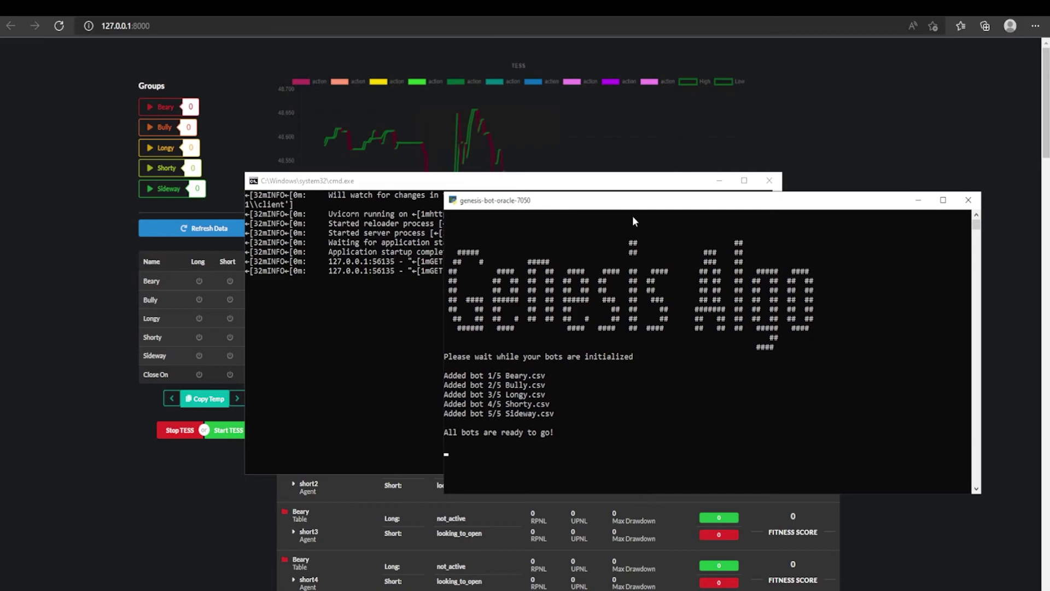
left_click_drag(637, 205, 687, 223)
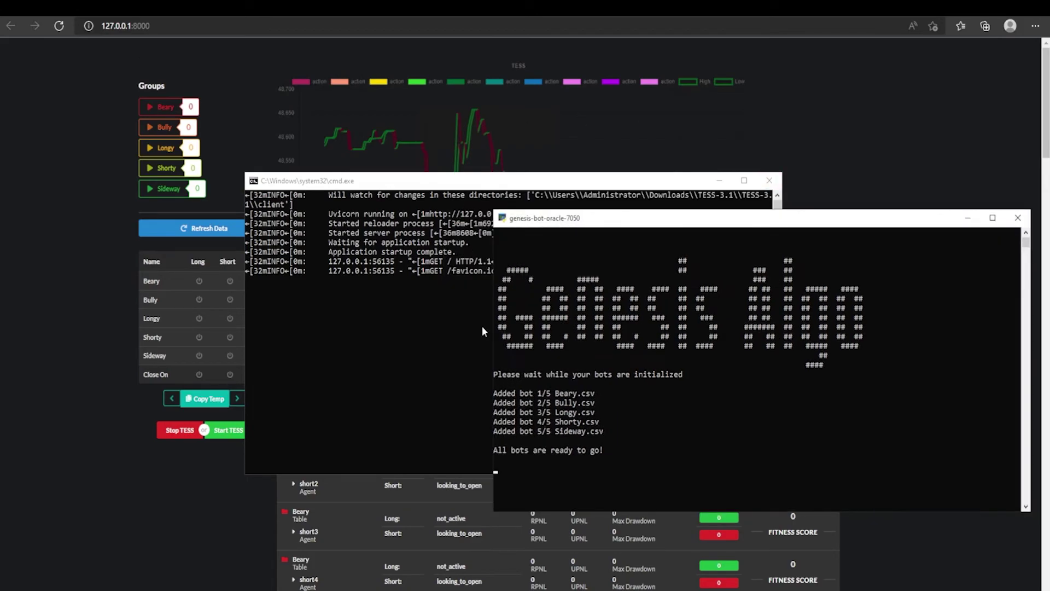
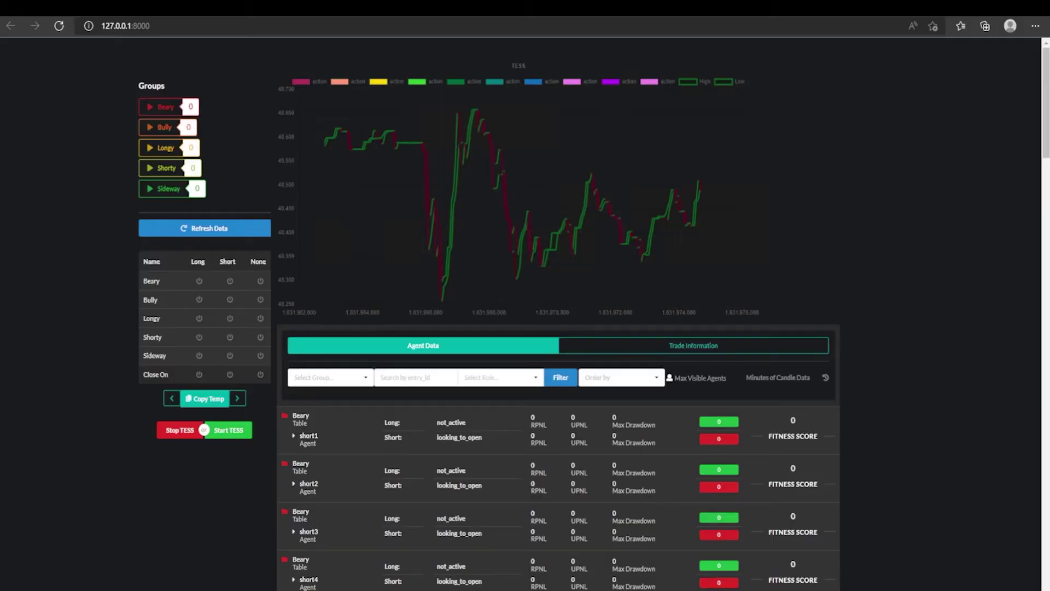
Step: Refresh the TESS dashboard data and start the Shorty group's bot, keeping its console in view
left_click(205, 230)
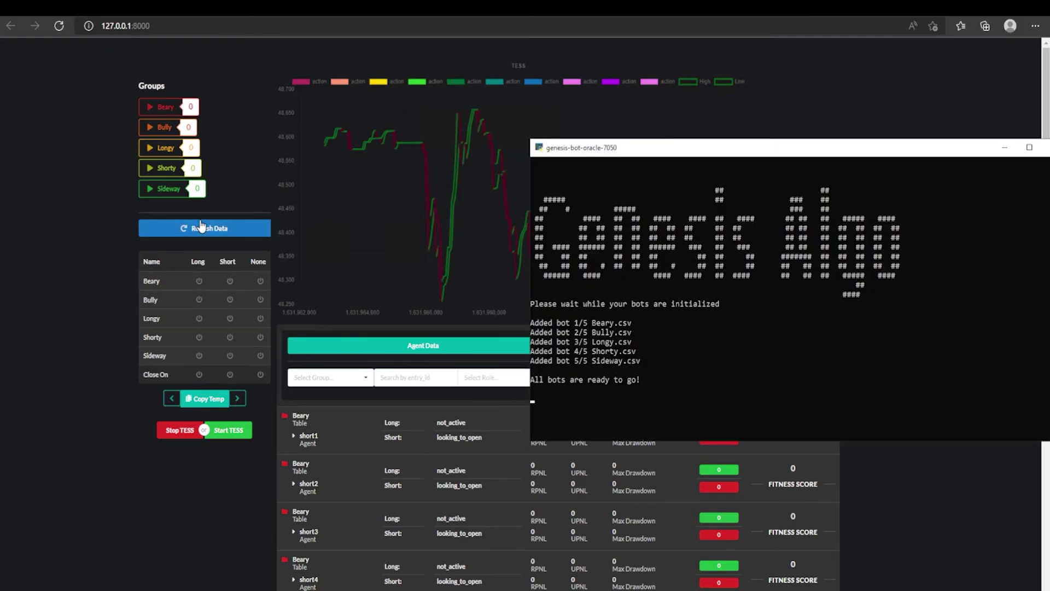
left_click(201, 229)
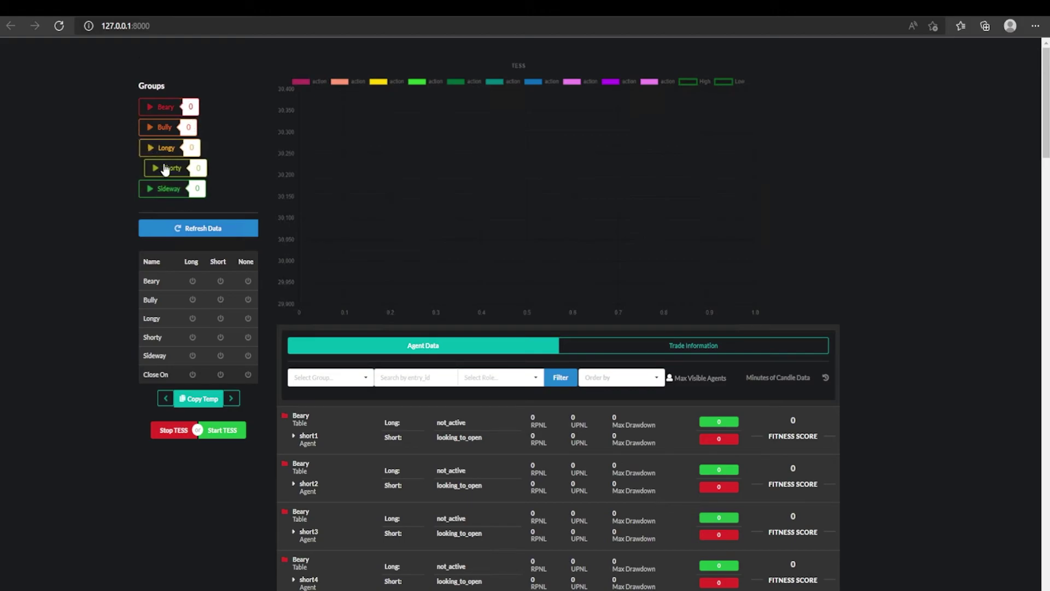
left_click(166, 169)
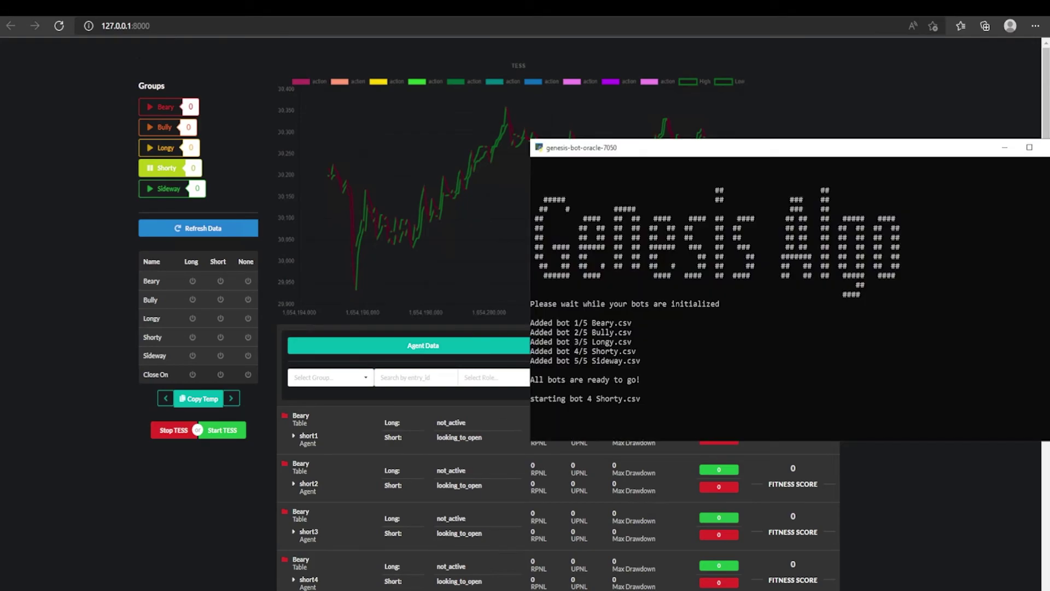
left_click_drag(643, 142, 555, 115)
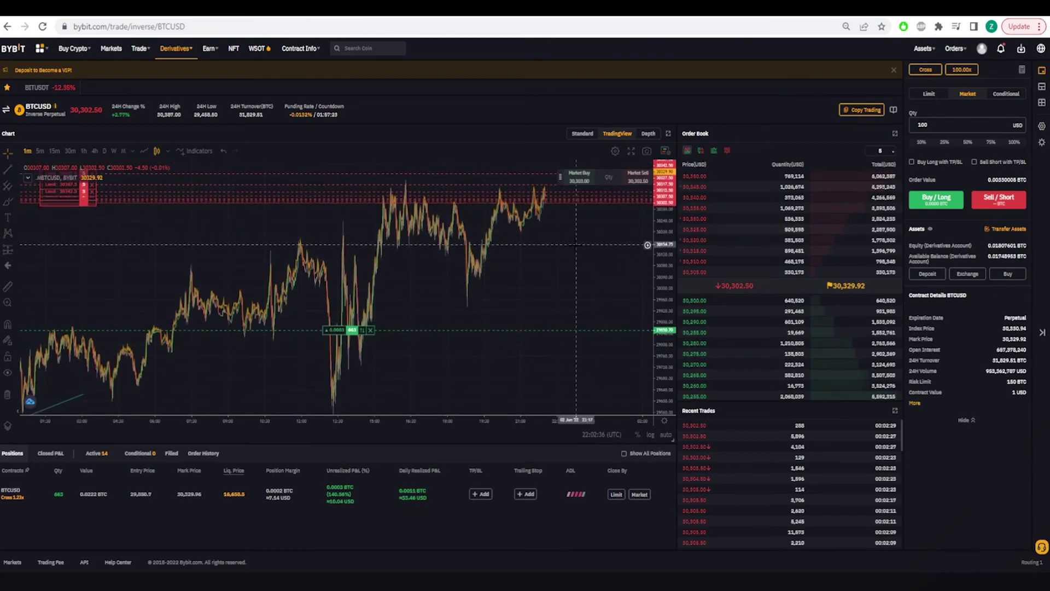
Step: Switch to the Bybit BTCUSD chart and examine the sell limit orders placed above the current price
left_click_drag(576, 245, 551, 335)
left_click_drag(660, 240, 659, 290)
left_click_drag(442, 235, 397, 302)
scroll(486, 367, "down", 2)
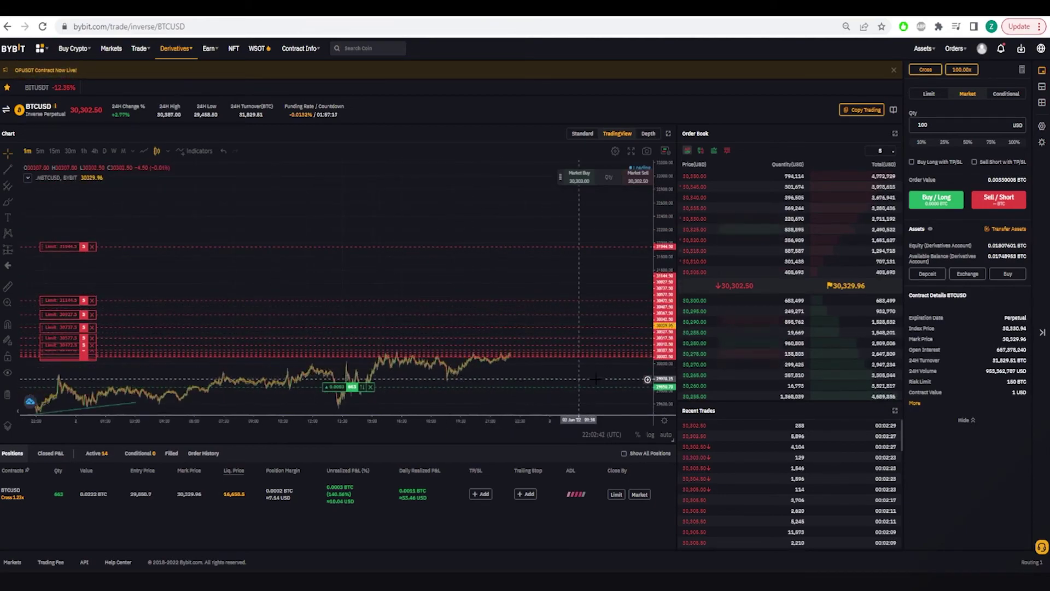
left_click_drag(663, 376, 664, 265)
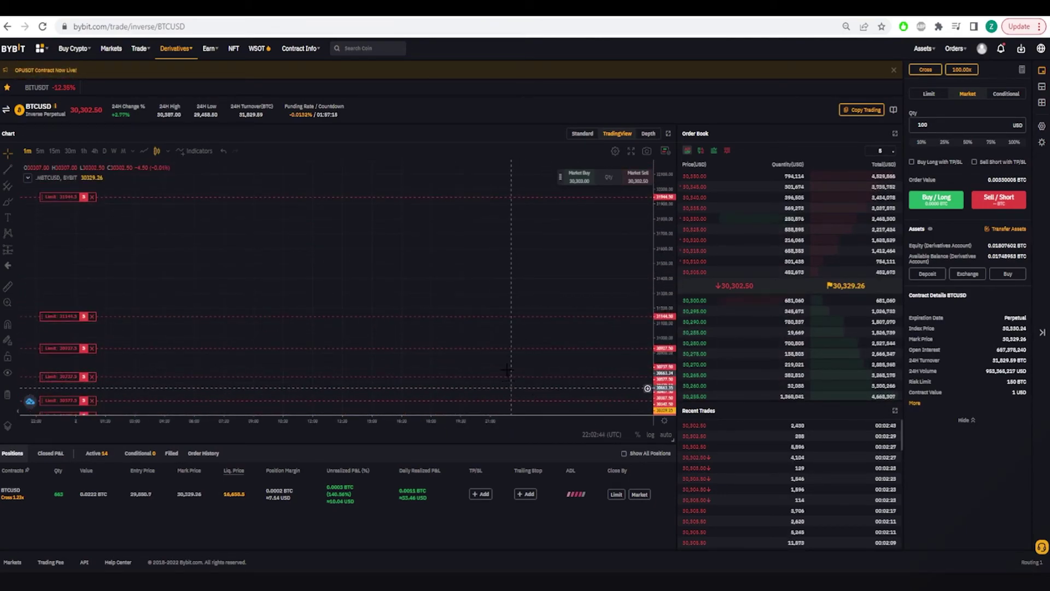
scroll(507, 370, "up", 2)
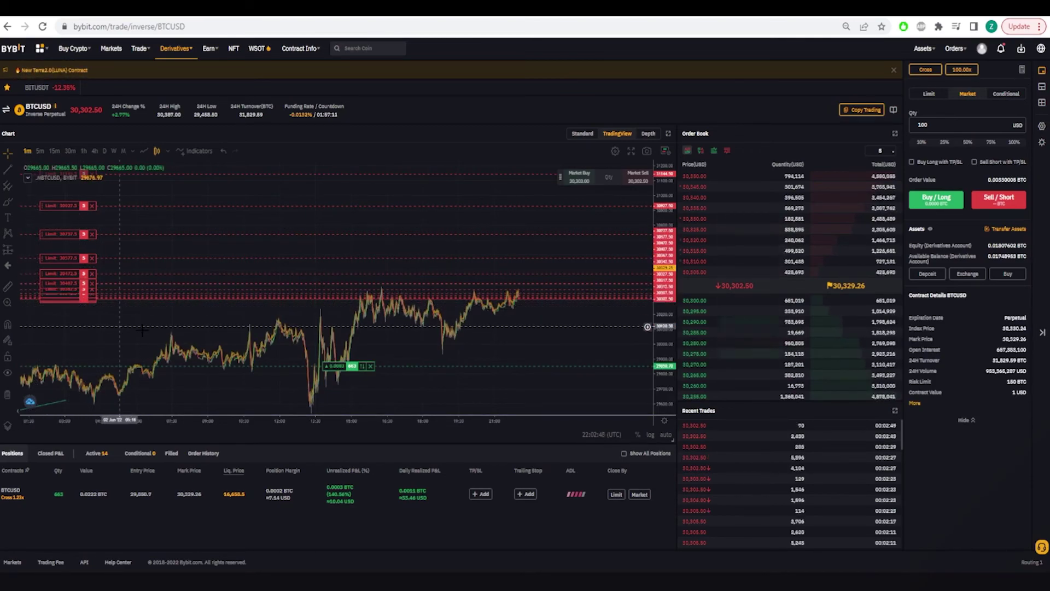
scroll(509, 343, "up", 1)
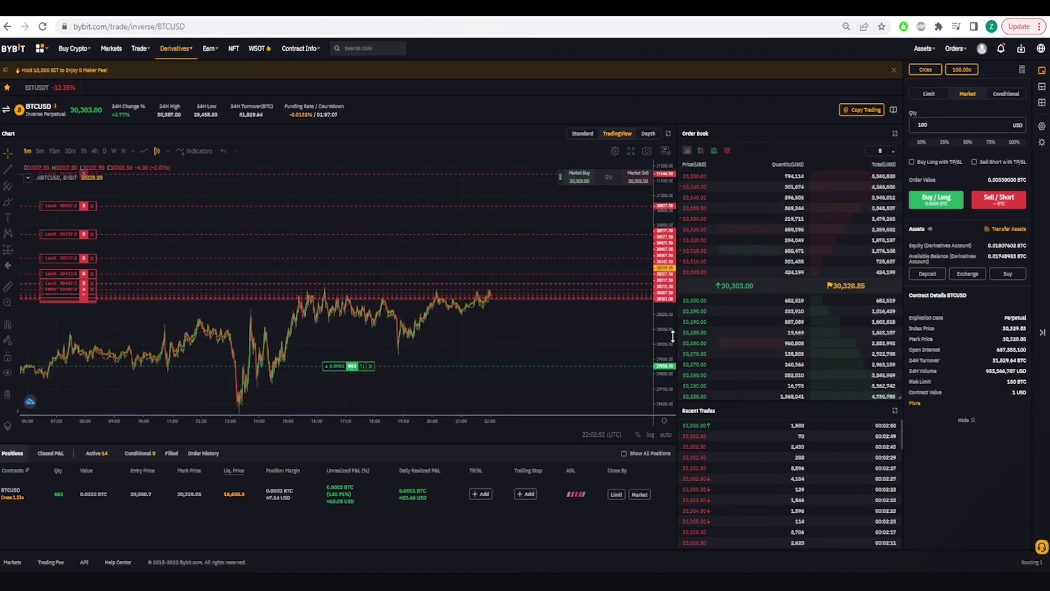
Step: Examine the buy limit orders below the current price on the BTCUSD chart, relative to the open position
left_click_drag(673, 336, 672, 312)
scroll(534, 356, "up", 3)
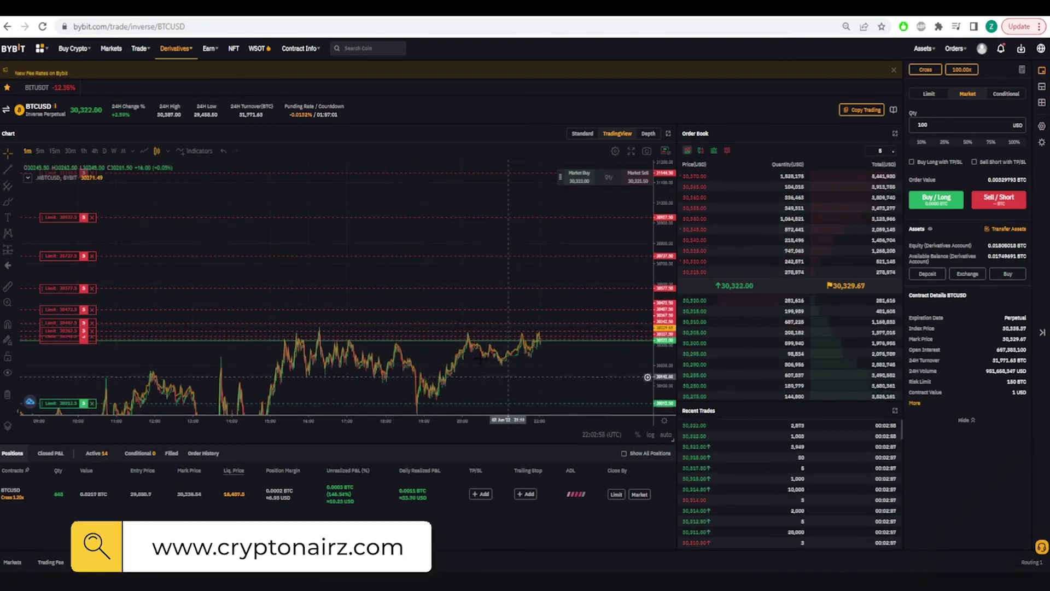
left_click_drag(553, 373, 533, 281)
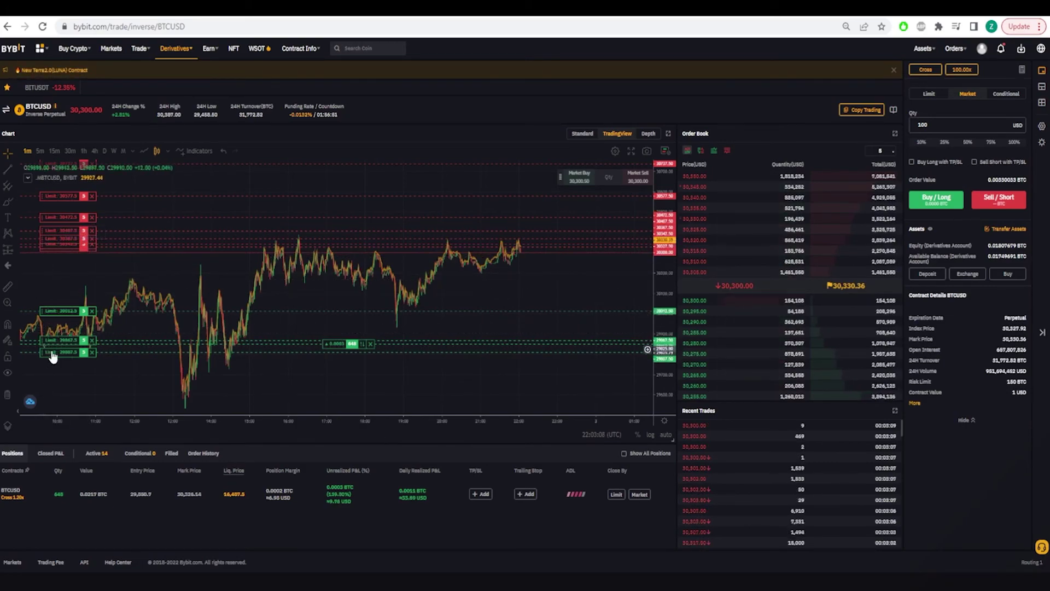
scroll(77, 311, "down", 3)
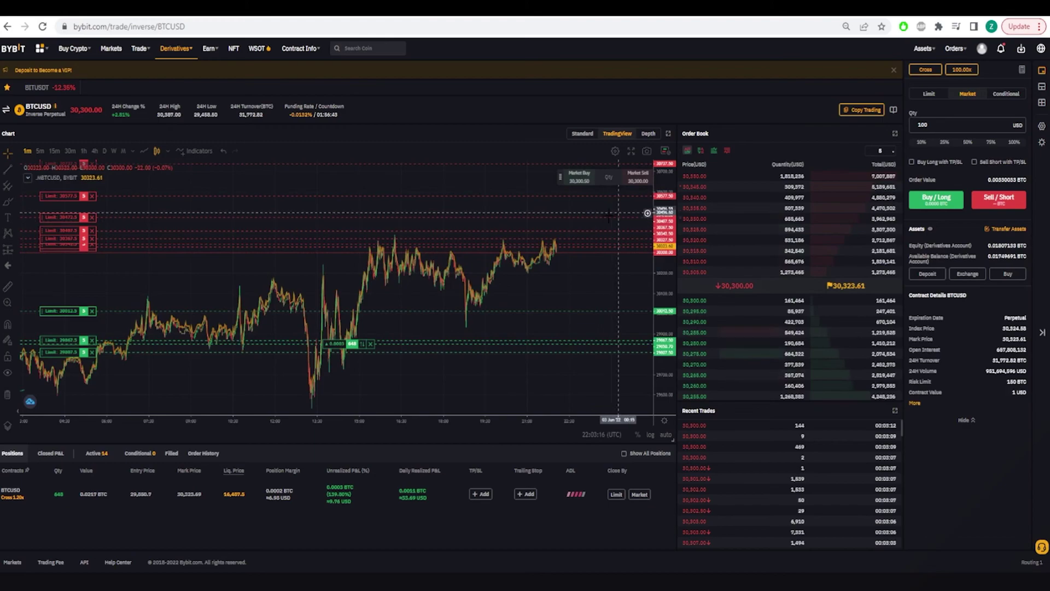
Step: Rescale the BTCUSD chart's price axis to compare the sell and buy limit orders around the current price
left_click_drag(664, 224, 663, 350)
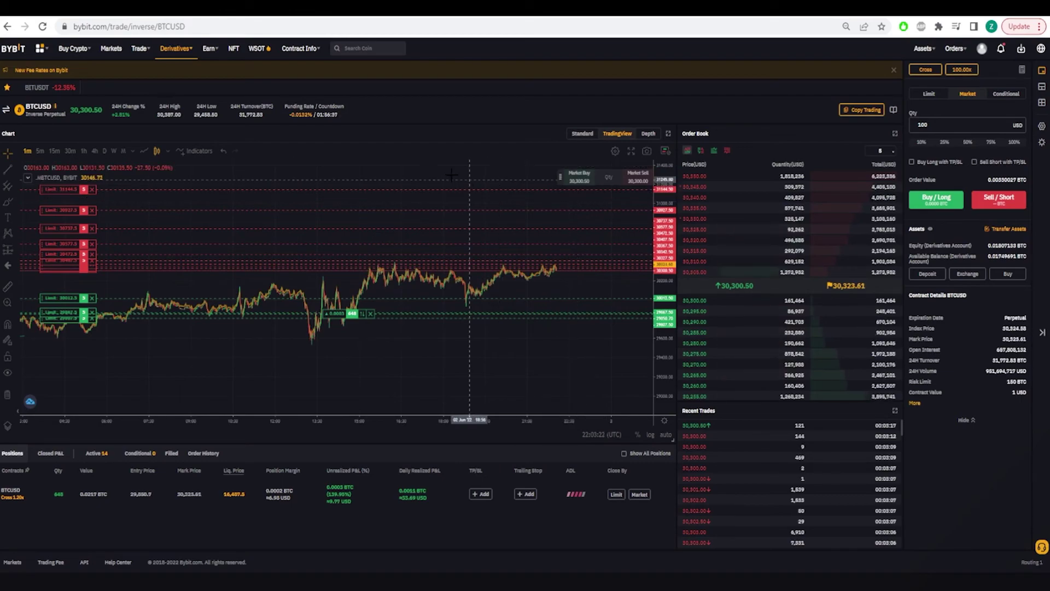
scroll(629, 355, "up", 2)
left_click_drag(664, 350, 665, 295)
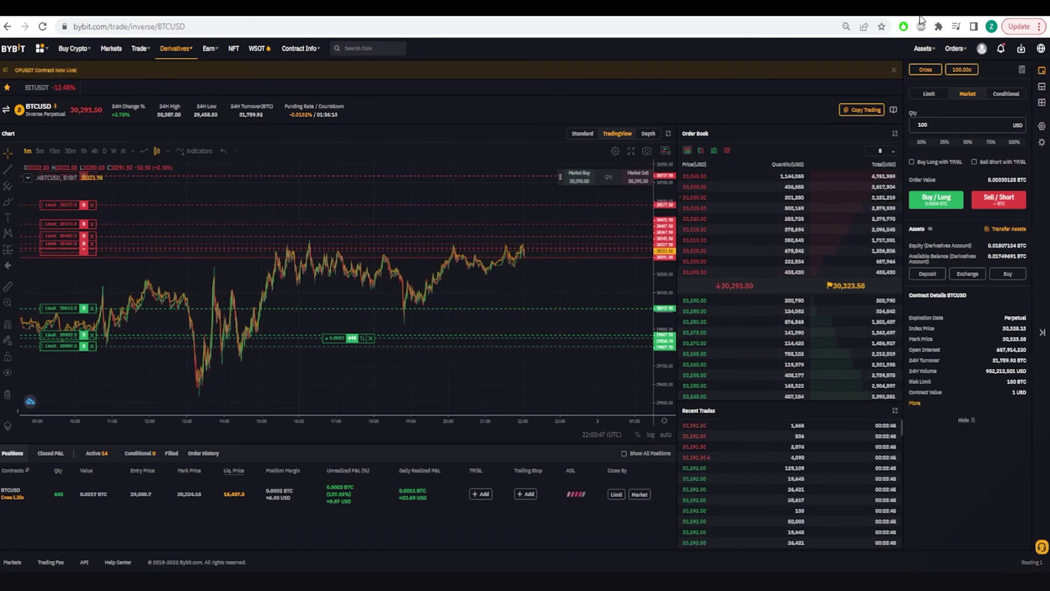
Step: Open the NetTime website from the Google results for "time sync tool" and skim the page through its Links section
key("ctrl+t")
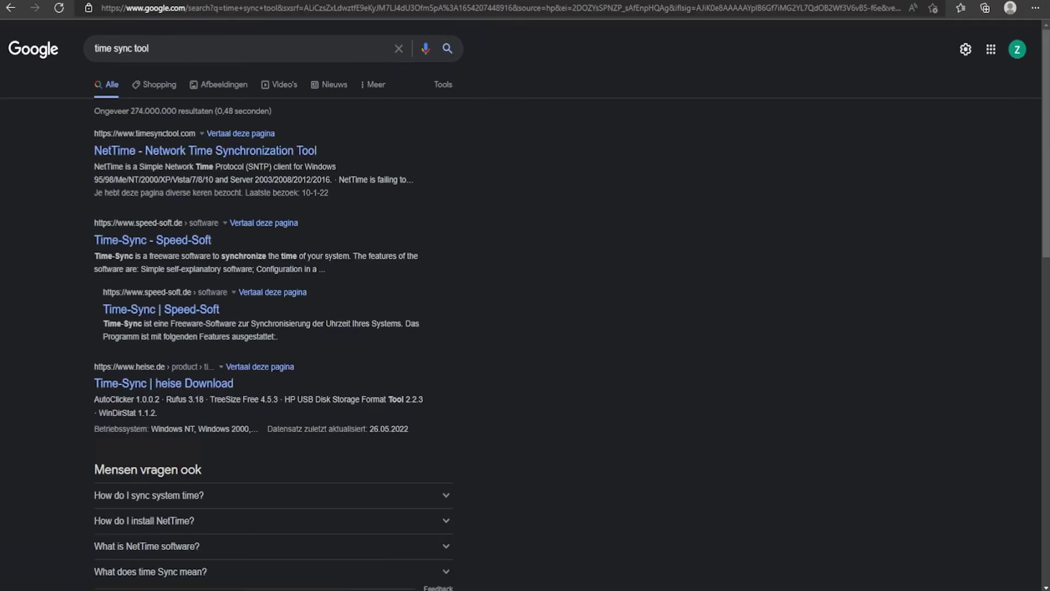
left_click(141, 153)
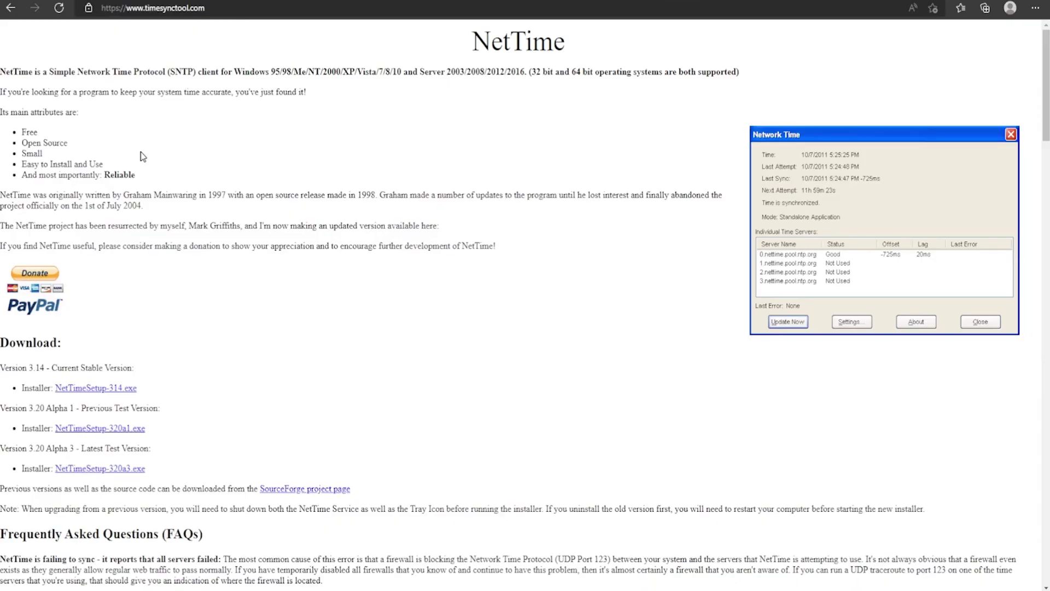
scroll(198, 216, "down", 2)
scroll(198, 216, "down", 20)
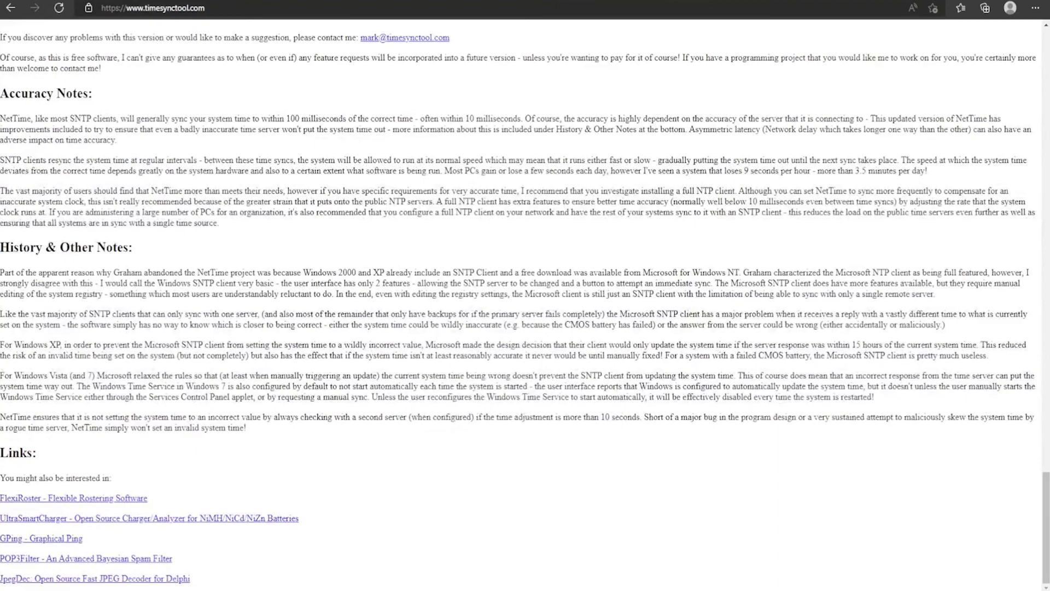
scroll(525, 306, "up", 20)
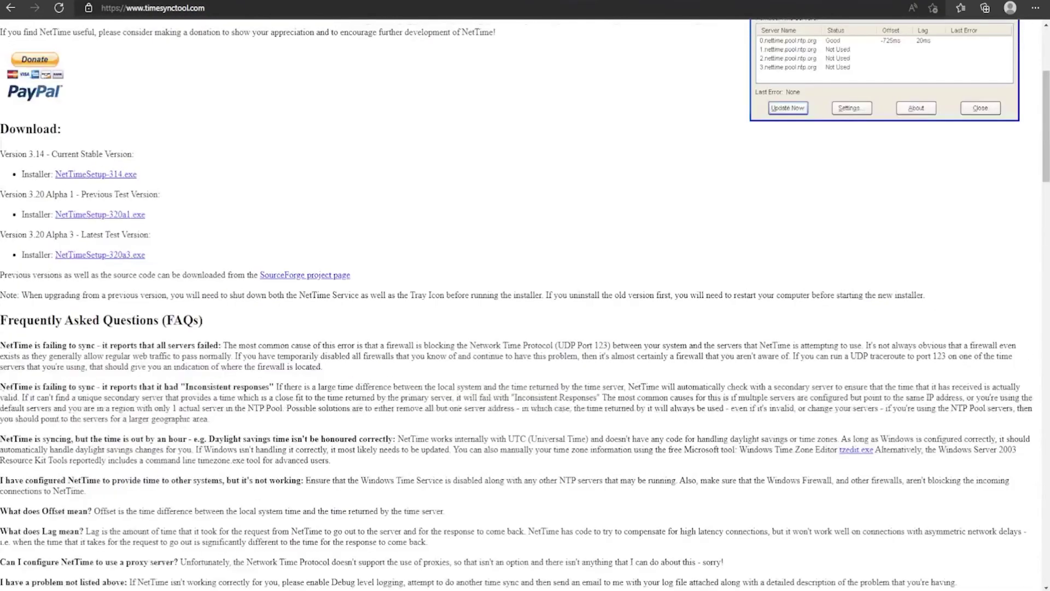
scroll(526, 307, "up", 3)
scroll(203, 229, "up", 1)
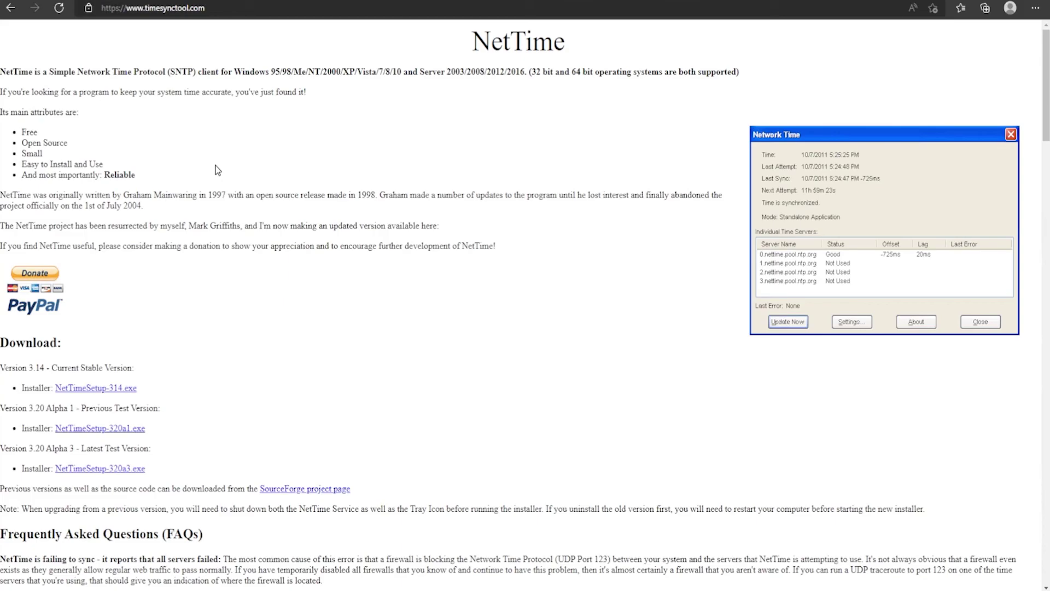
Step: Examine the NetTime Download section and its installer versions, including the 3.20 Alpha 3 latest test version
scroll(215, 169, "down", 10)
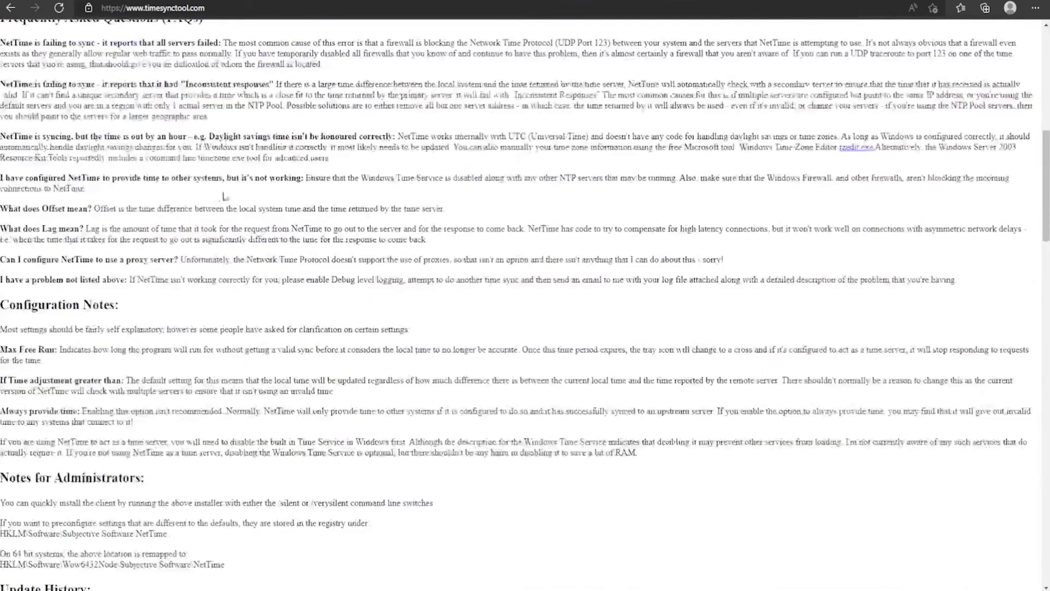
scroll(351, 224, "up", 8)
scroll(350, 220, "up", 2)
scroll(435, 267, "down", 2)
scroll(436, 268, "up", 2)
left_click_drag(44, 343, 10, 343)
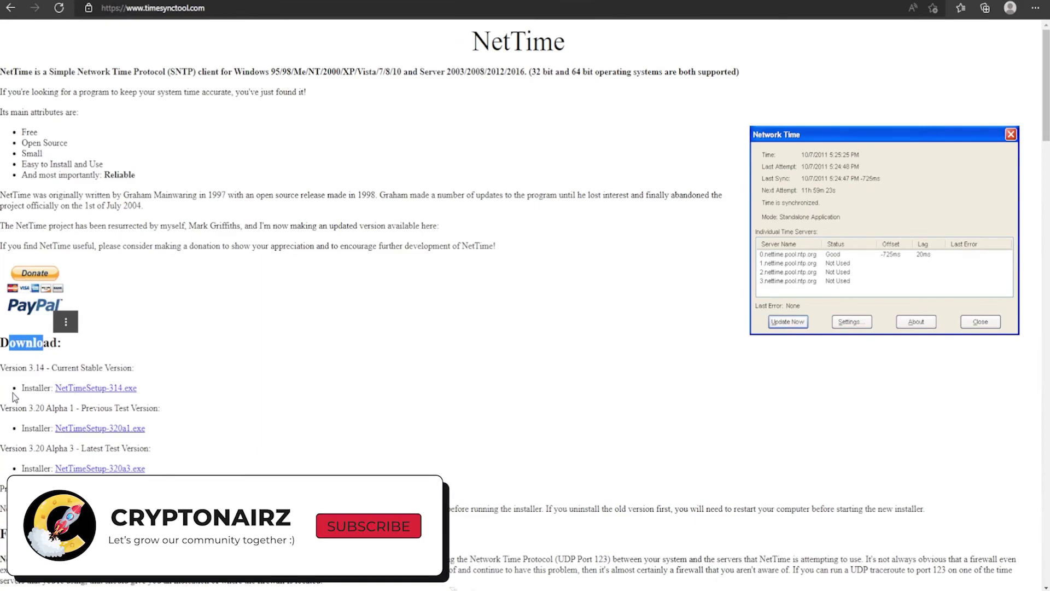
left_click(7, 435)
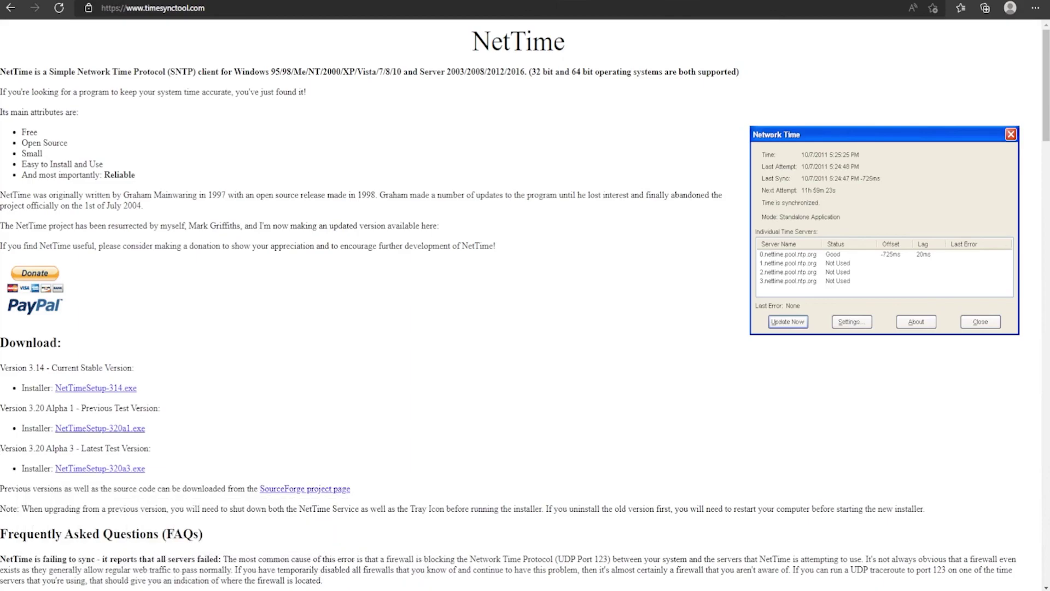
left_click_drag(5, 449, 60, 452)
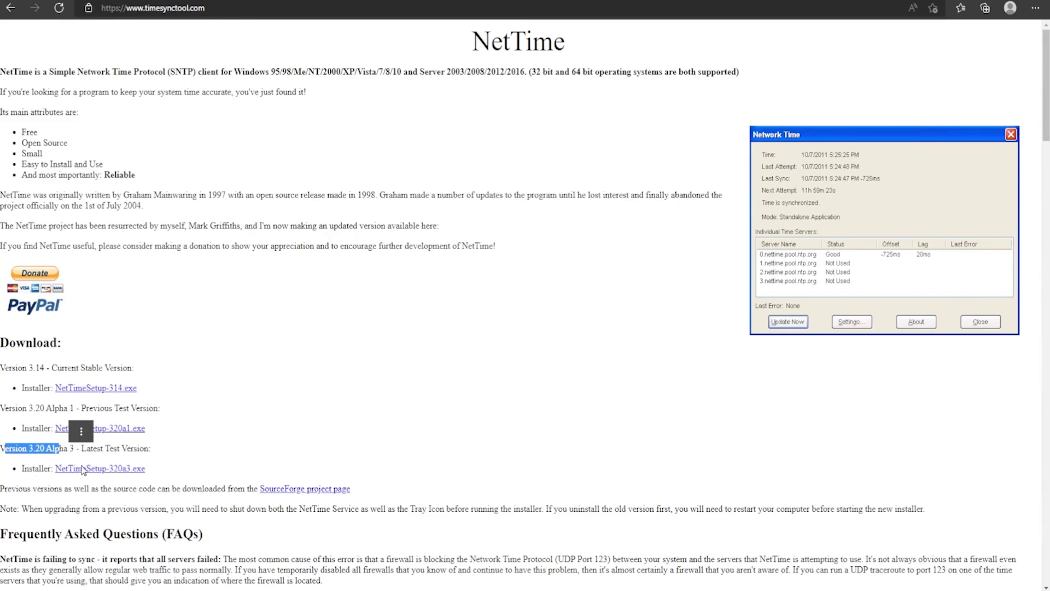
left_click(248, 446)
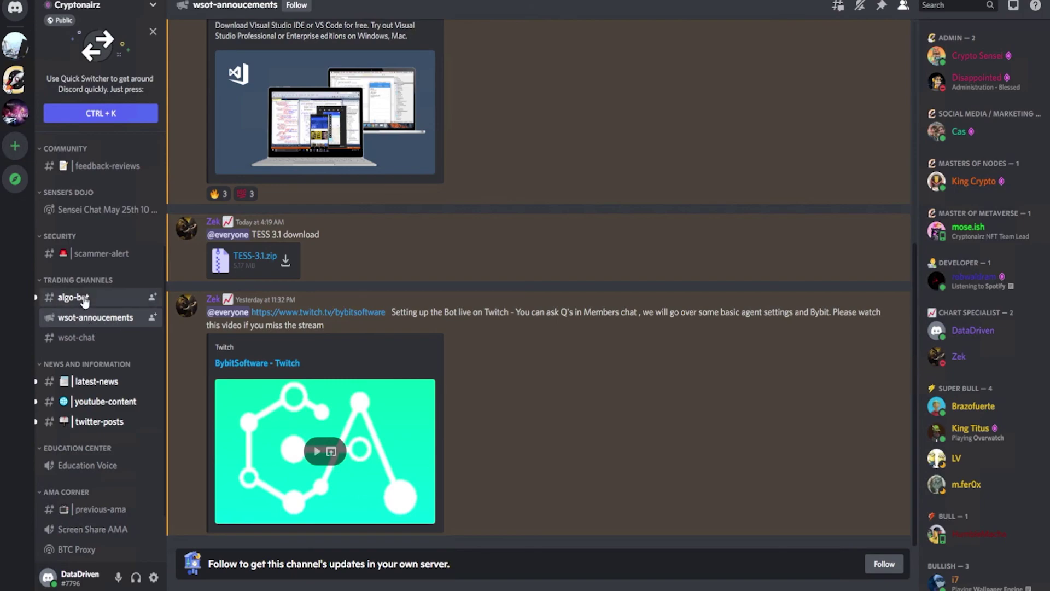
Step: Switch to the Cryptonairz Discord server and review its algo-bot channel and the posts in wsot-annoucements
left_click(82, 299)
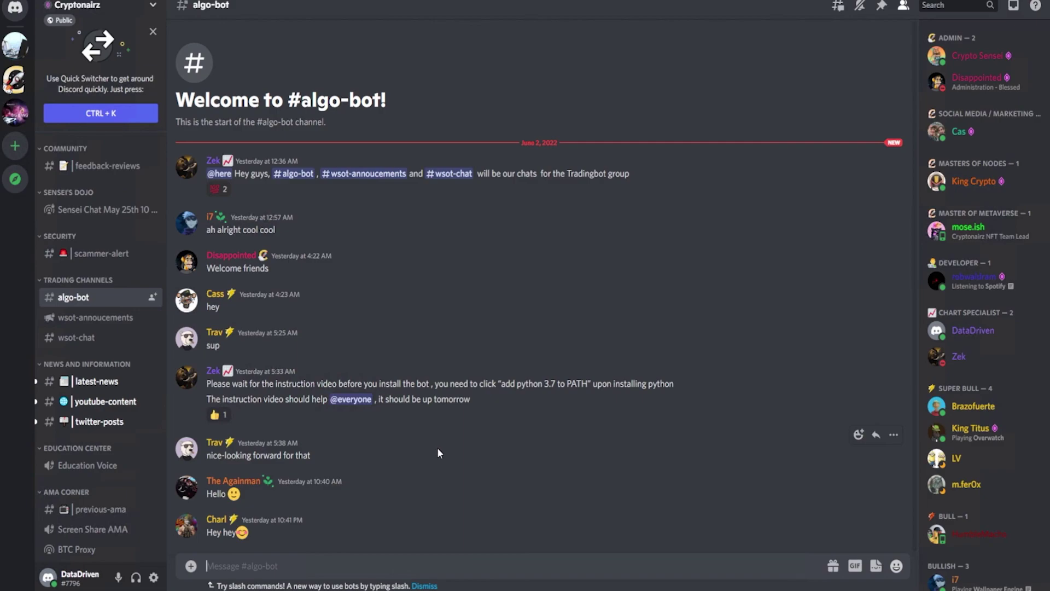
left_click(98, 318)
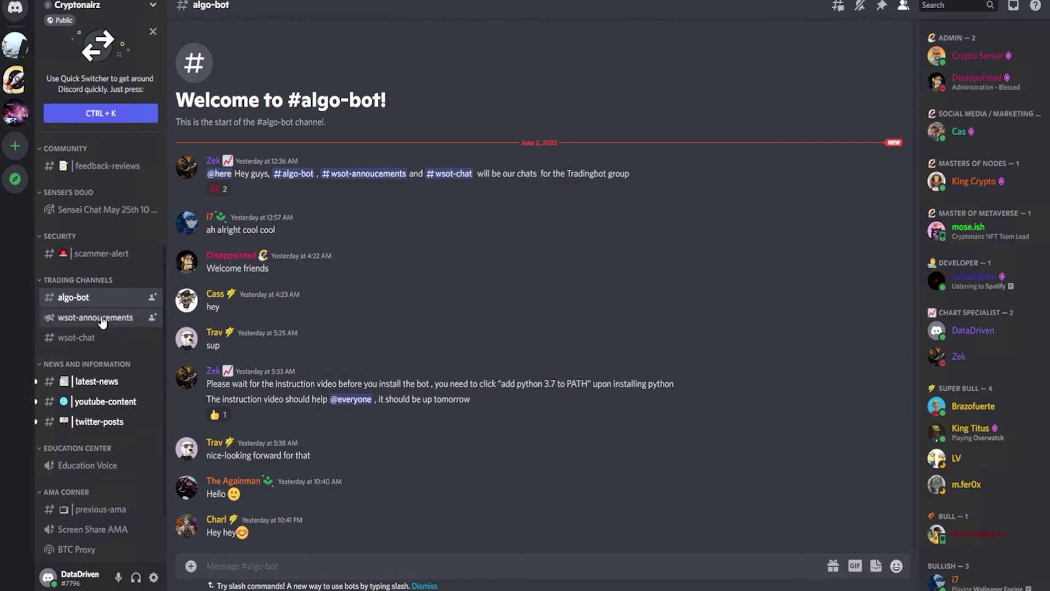
scroll(194, 355, "up", 6)
scroll(547, 239, "down", 3)
scroll(547, 239, "up", 5)
scroll(300, 286, "down", 2)
scroll(300, 285, "down", 5)
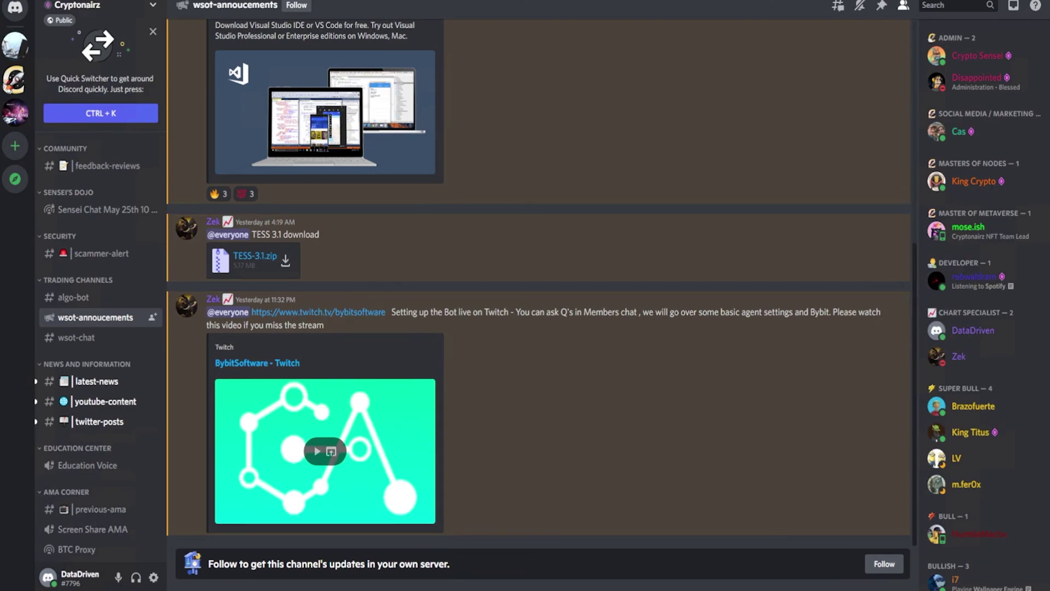
Step: Bring the TESS bot's genesis-bot-oracle-7050 and cmd.exe console windows back in front of Discord
left_click(358, 589)
left_click(364, 590)
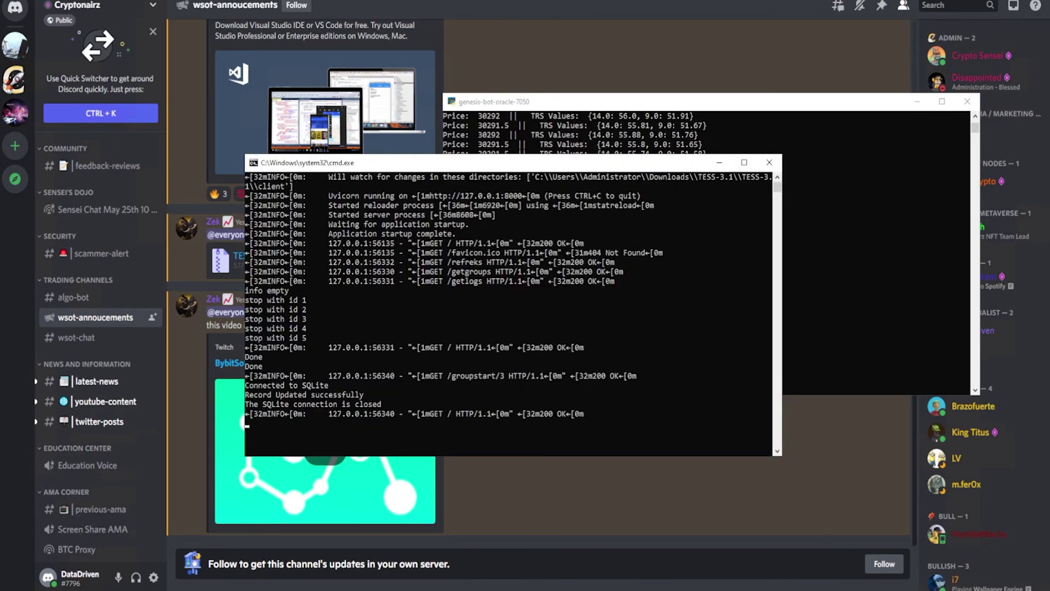